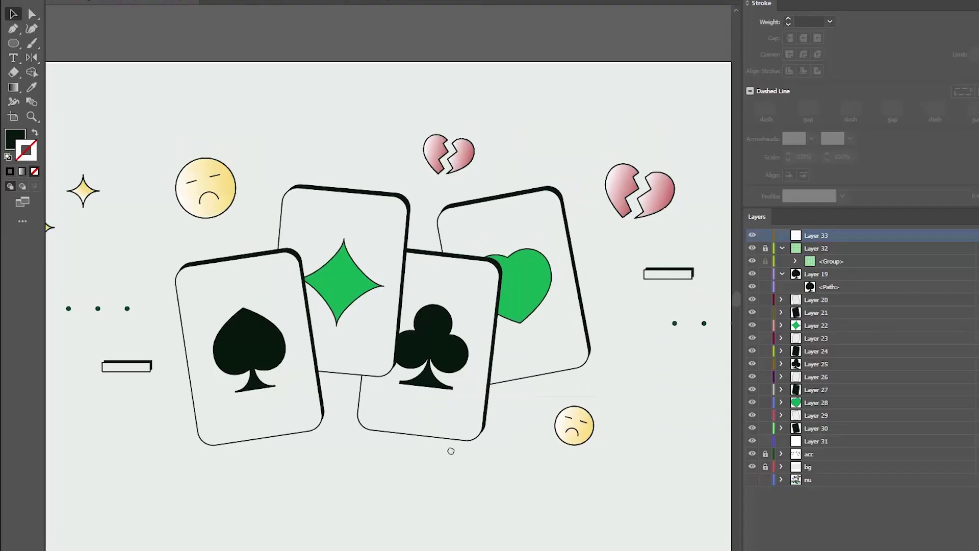
# Draw a closed, unfilled six-point spade head outline on Layer 19 with the Pen tool, using the grid intersections
pyautogui.click(826, 275)
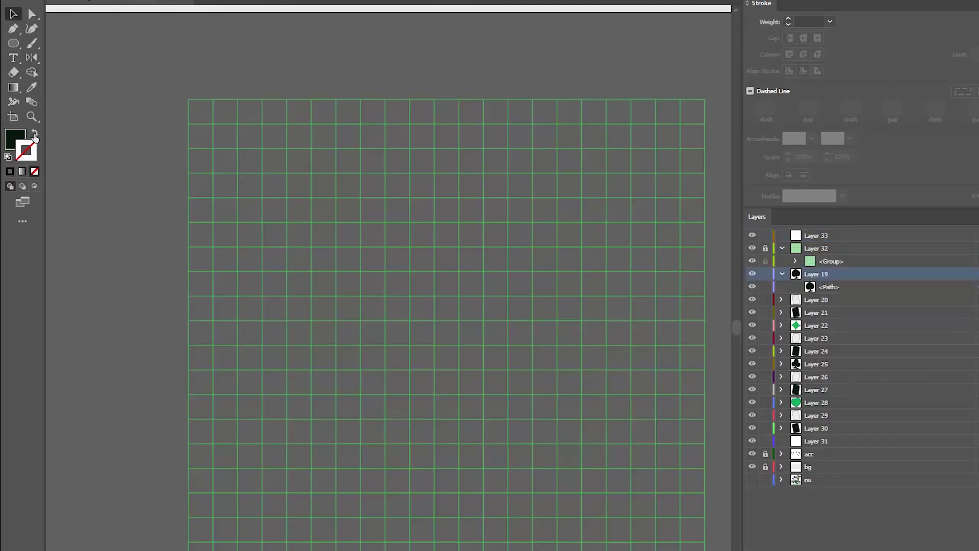
pyautogui.click(34, 134)
pyautogui.press('p')
pyautogui.click(458, 197)
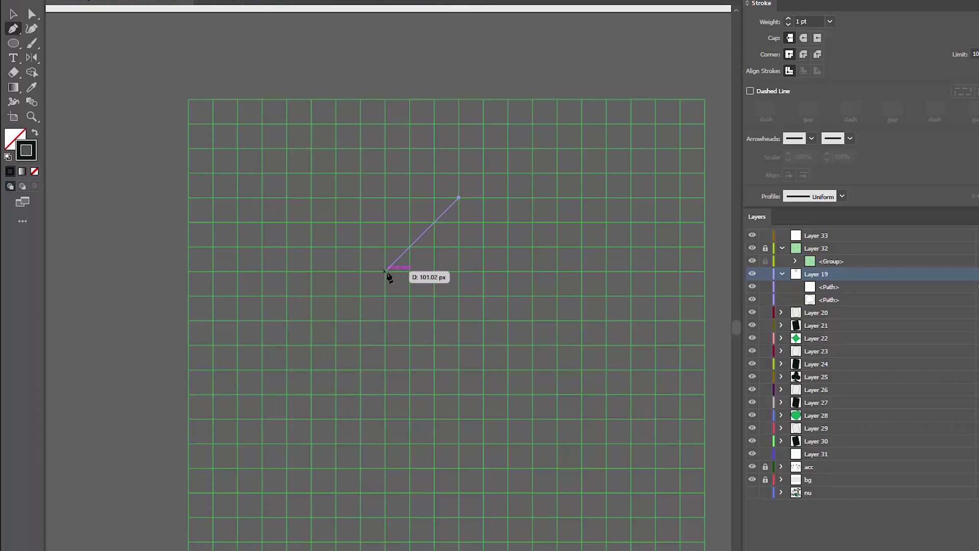
pyautogui.click(385, 271)
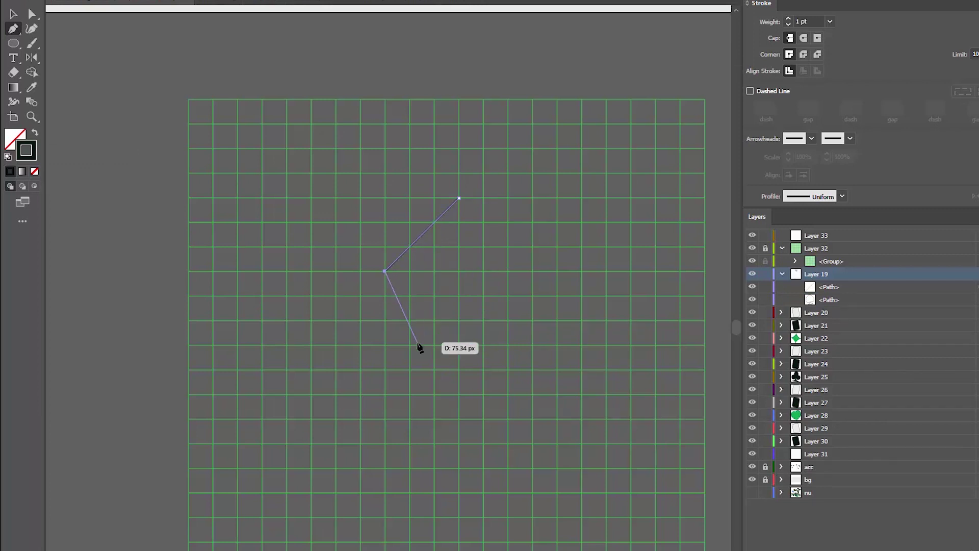
pyautogui.click(411, 322)
pyautogui.click(458, 296)
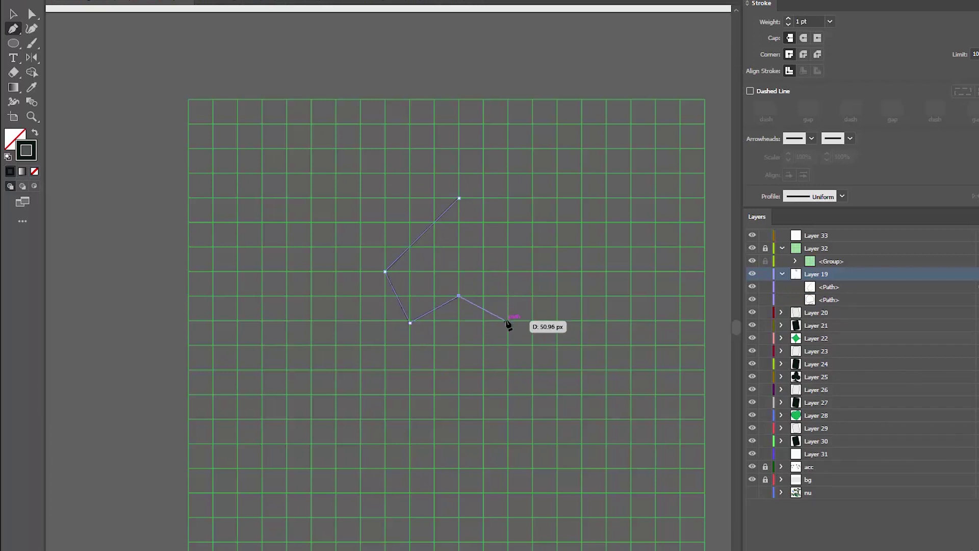
pyautogui.click(508, 321)
pyautogui.click(532, 271)
pyautogui.click(459, 197)
# Round the four side and lower corners of the spade head outline and move the path to Layer 33
pyautogui.press('a')
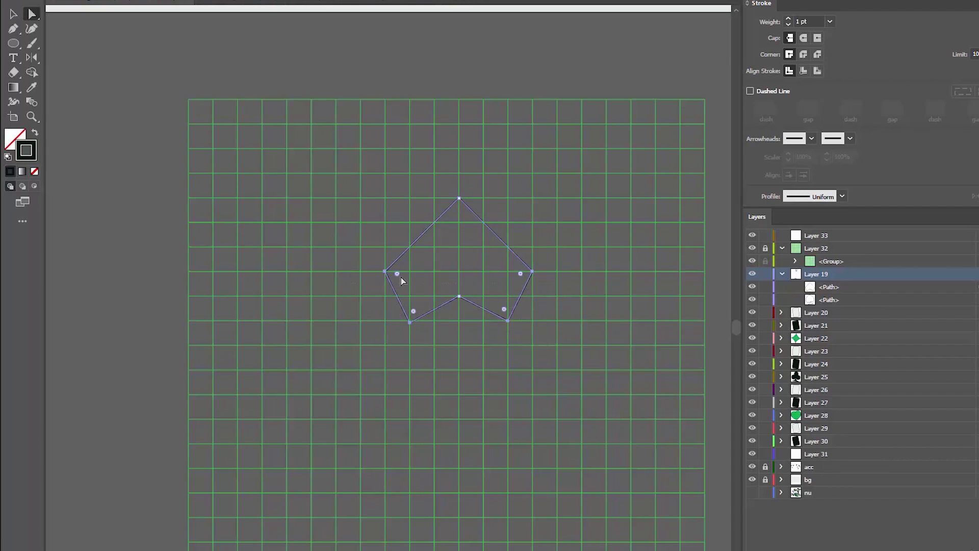
pyautogui.moveTo(398, 274); pyautogui.dragTo(424, 279)
pyautogui.click(511, 204)
pyautogui.moveTo(832, 289); pyautogui.dragTo(818, 236)
# Draw the left half of the stem and thin base as an open path below the spade head's notch
pyautogui.press('z')
pyautogui.click(430, 317)
pyautogui.click(430, 317)
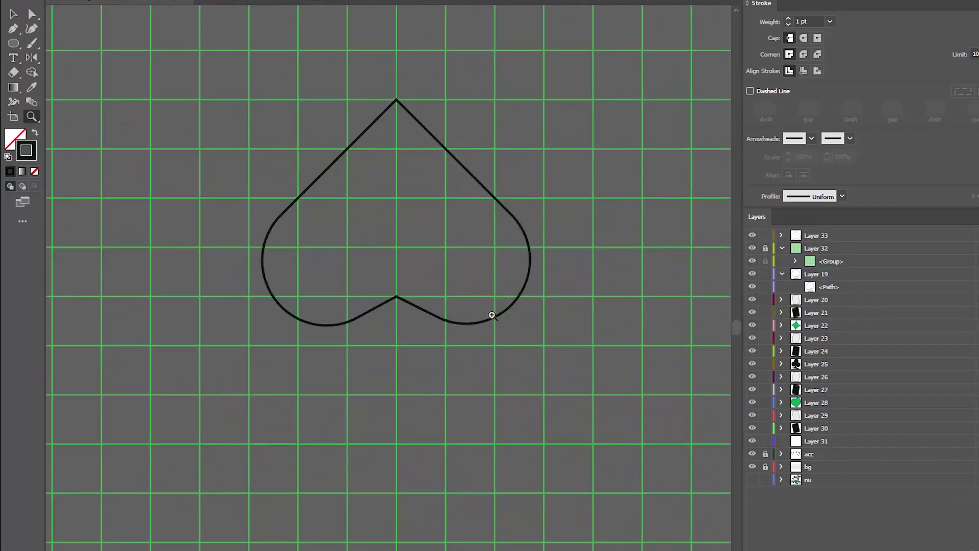
pyautogui.press('p')
pyautogui.click(397, 362)
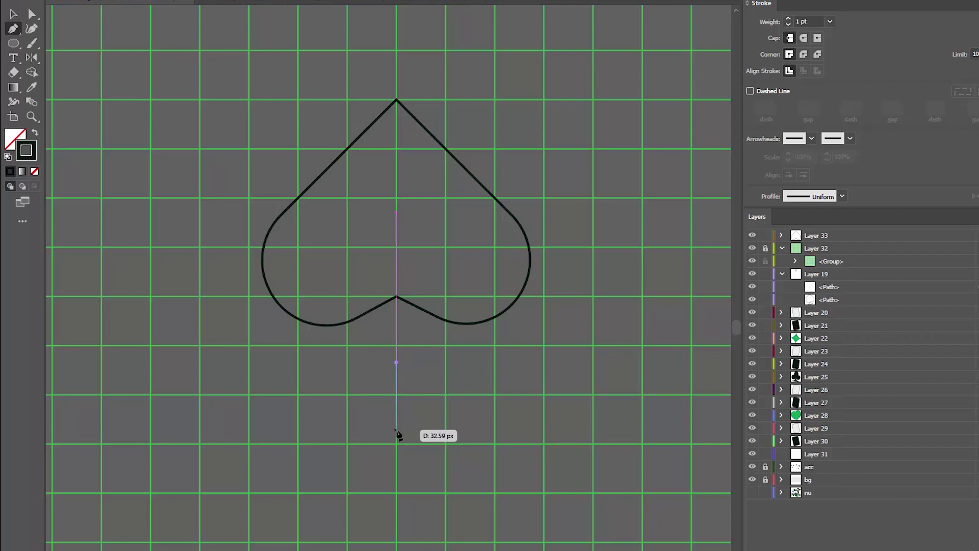
pyautogui.click(397, 433)
pyautogui.moveTo(319, 439); pyautogui.dragTo(317, 442)
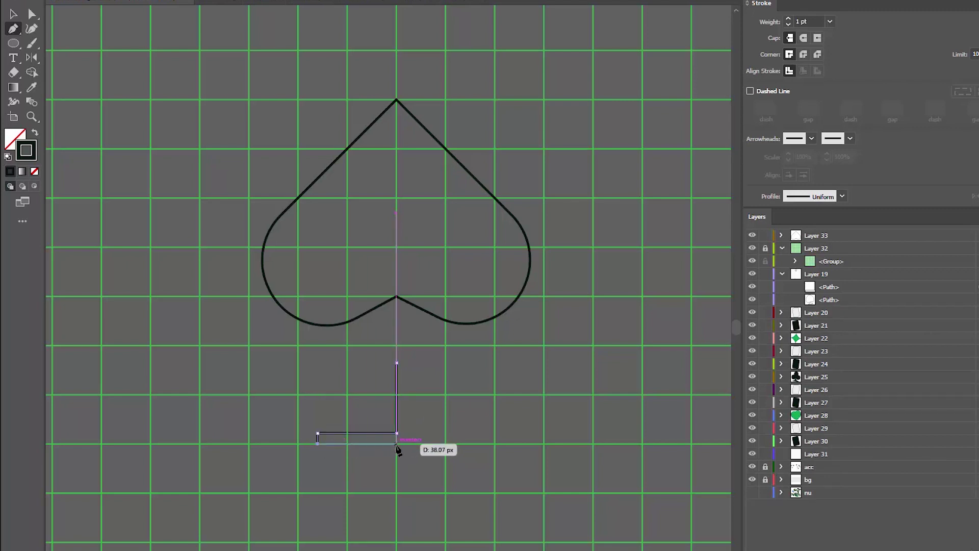
pyautogui.click(396, 445)
# Extend the bottom line of the left base half slightly to the right by nudging its end anchor point
pyautogui.press('a')
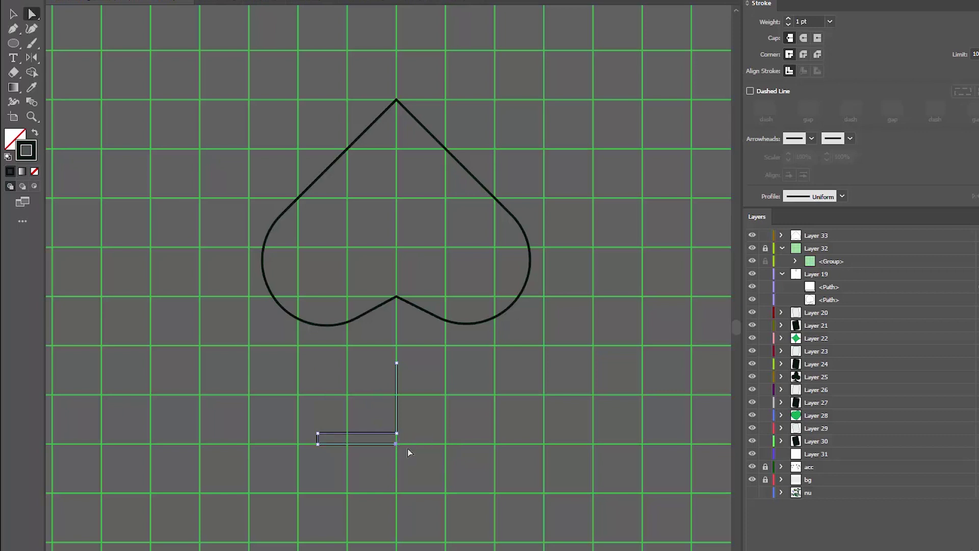
pyautogui.press('Right')
pyautogui.press('Right')
pyautogui.press('Right')
pyautogui.press('Right')
# Reflect a copy of the half stem across the vertical axis and shift it right to form the opposite half
pyautogui.press('v')
pyautogui.rightClick(388, 435)
pyautogui.moveTo(476, 366)
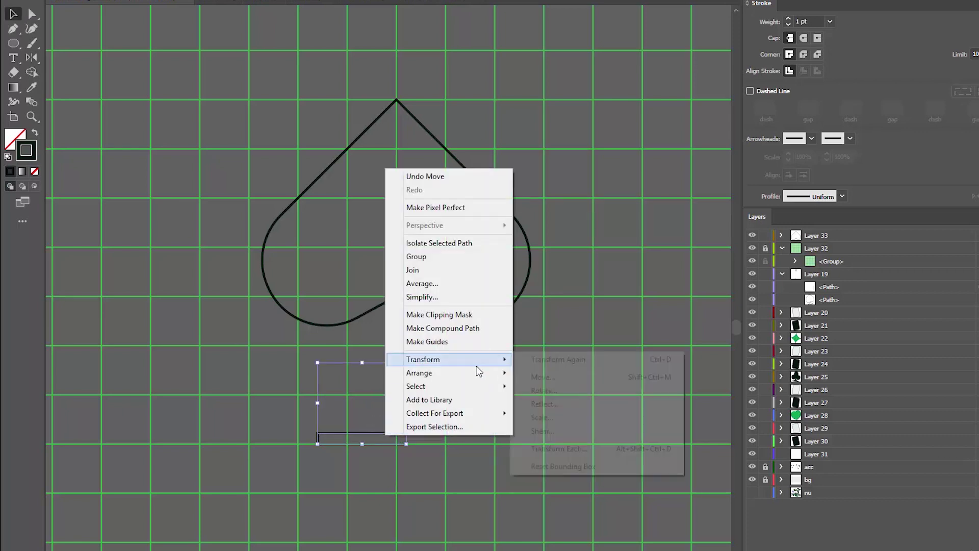
pyautogui.click(532, 408)
pyautogui.click(581, 318)
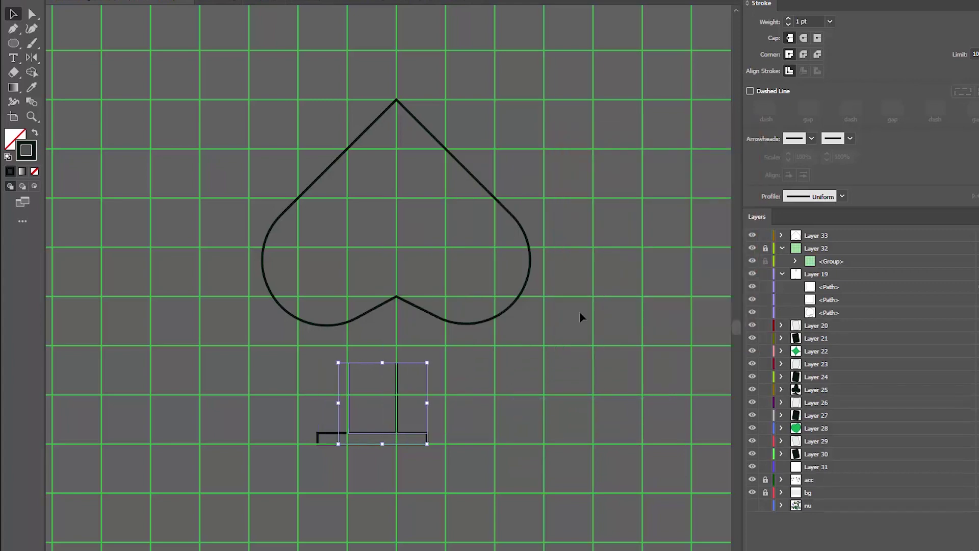
pyautogui.hotkey('shift', 'Right')
pyautogui.hotkey('shift', 'Right')
pyautogui.hotkey('shift', 'Right')
pyautogui.hotkey('shift', 'Right')
pyautogui.hotkey('shift', 'Left')
pyautogui.click(475, 450)
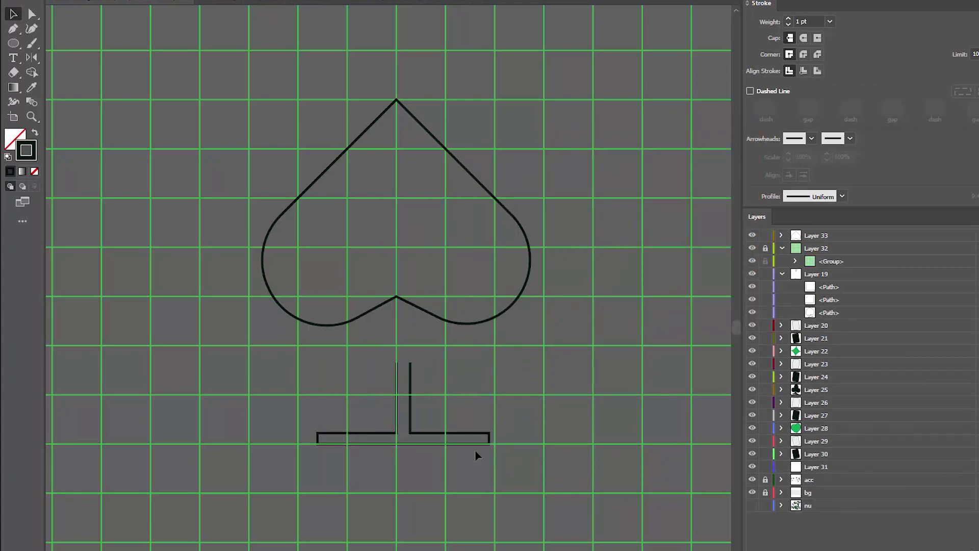
# Move both stem half paths from Layer 19 to Layer 33, above the grid
pyautogui.press('z')
pyautogui.click(321, 359)
pyautogui.click(435, 368)
pyautogui.moveTo(534, 363); pyautogui.dragTo(488, 368)
pyautogui.click(830, 287)
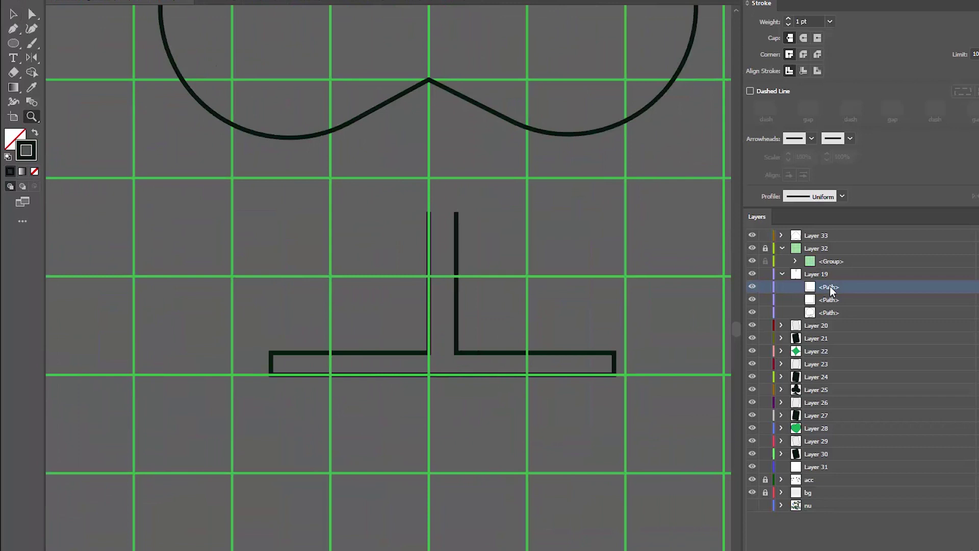
pyautogui.keyDown('shift'); pyautogui.click(833, 300); pyautogui.keyUp('shift')
pyautogui.hotkey('ctrl', 'j')
pyautogui.click(827, 237)
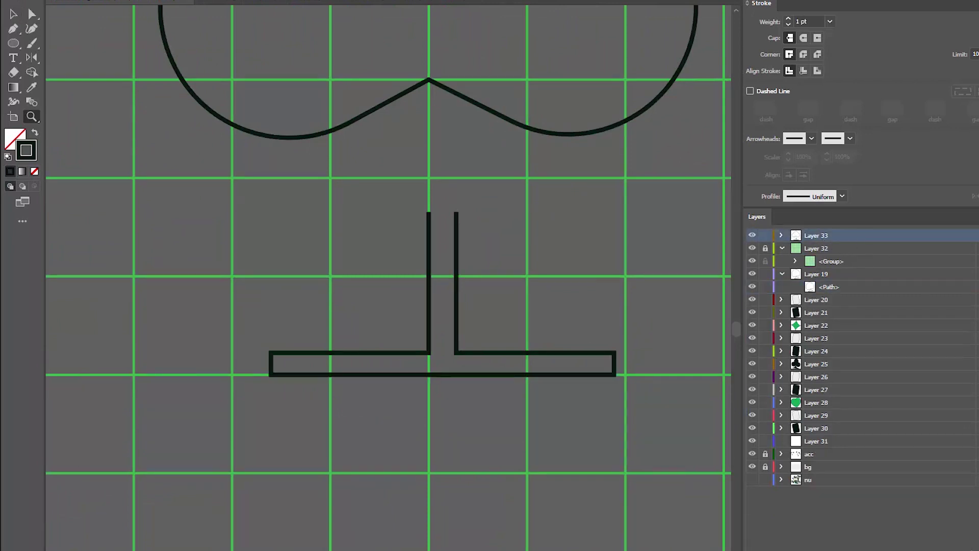
pyautogui.click(782, 248)
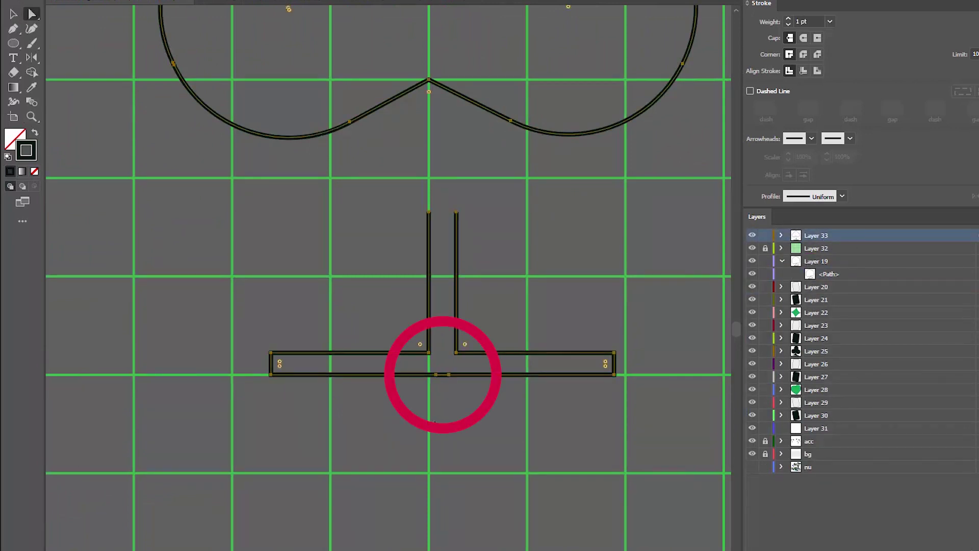
# Average the two end points at the middle of the base's bottom line along both axes
pyautogui.click(454, 376)
pyautogui.rightClick(445, 375)
pyautogui.click(479, 220)
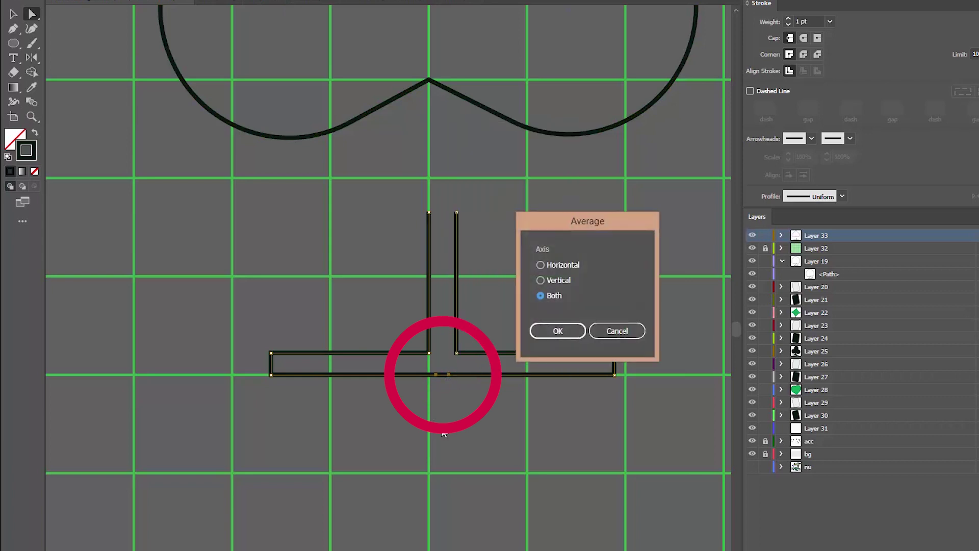
pyautogui.press('Return')
pyautogui.click(513, 318)
# Round the base's outer upper corners and widely curve the two inner corners where the stem meets the base
pyautogui.moveTo(512, 286); pyautogui.dragTo(496, 335)
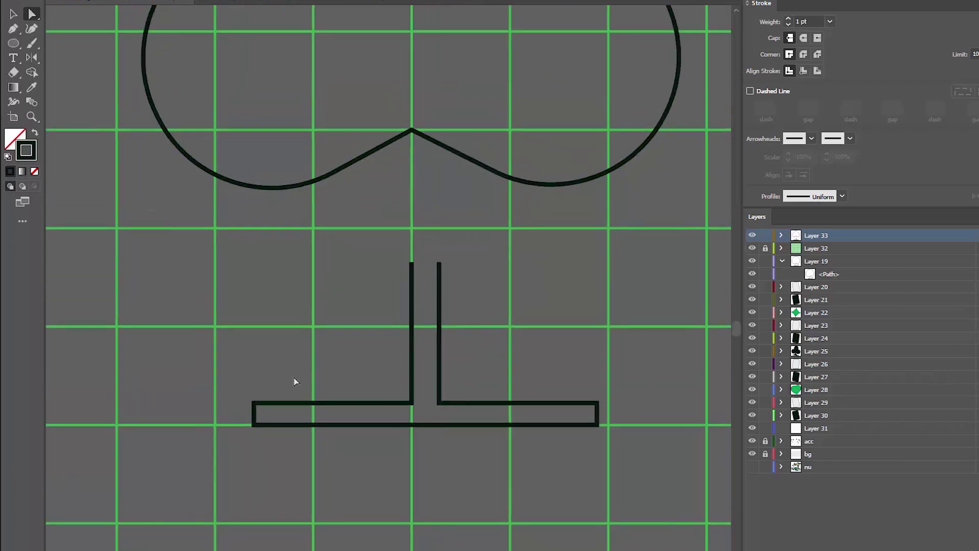
pyautogui.click(275, 405)
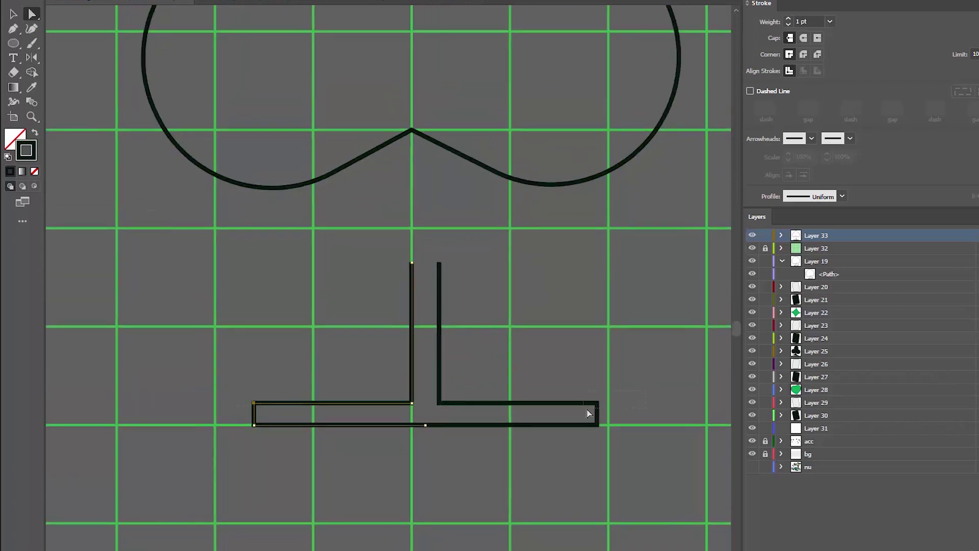
pyautogui.moveTo(589, 413); pyautogui.dragTo(561, 438)
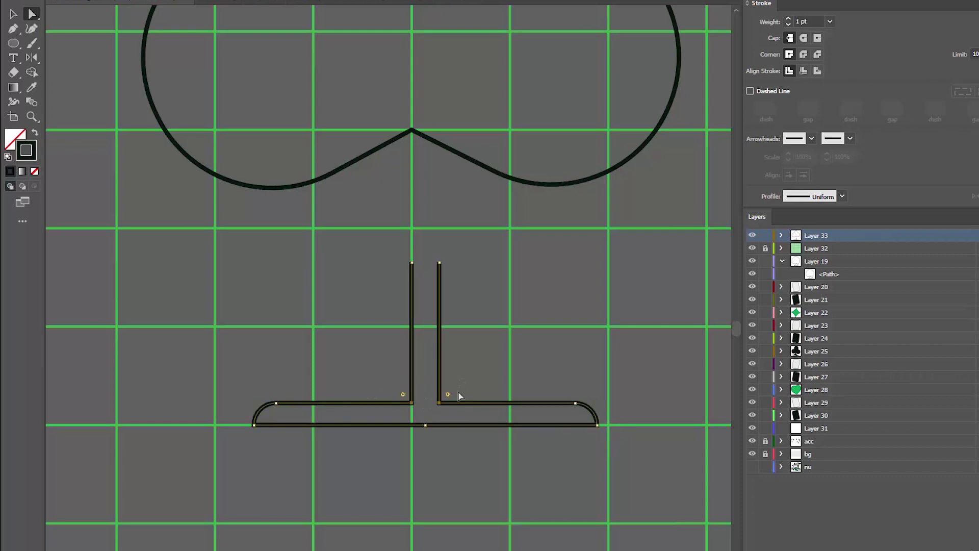
pyautogui.moveTo(458, 393); pyautogui.dragTo(512, 320)
pyautogui.click(350, 315)
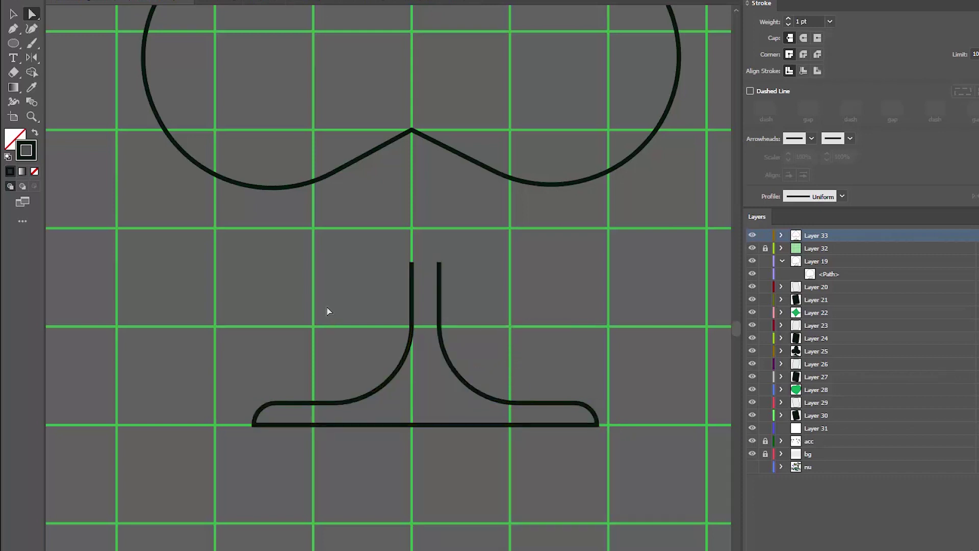
# Move the stem shape up and slightly left so it is centred directly beneath the spade head's notch
pyautogui.press('v')
pyautogui.moveTo(326, 307); pyautogui.dragTo(516, 378)
pyautogui.hotkey('shift', 'Up')
pyautogui.hotkey('shift', 'Left')
pyautogui.hotkey('shift', 'Left')
pyautogui.hotkey('shift', 'Right')
pyautogui.hotkey('shift', 'Right')
pyautogui.press('Left')
pyautogui.press('Left')
pyautogui.press('Left')
pyautogui.hotkey('shift', 'Up')
pyautogui.hotkey('shift', 'Up')
pyautogui.hotkey('shift', 'Up')
pyautogui.hotkey('shift', 'Down')
pyautogui.hotkey('shift', 'Down')
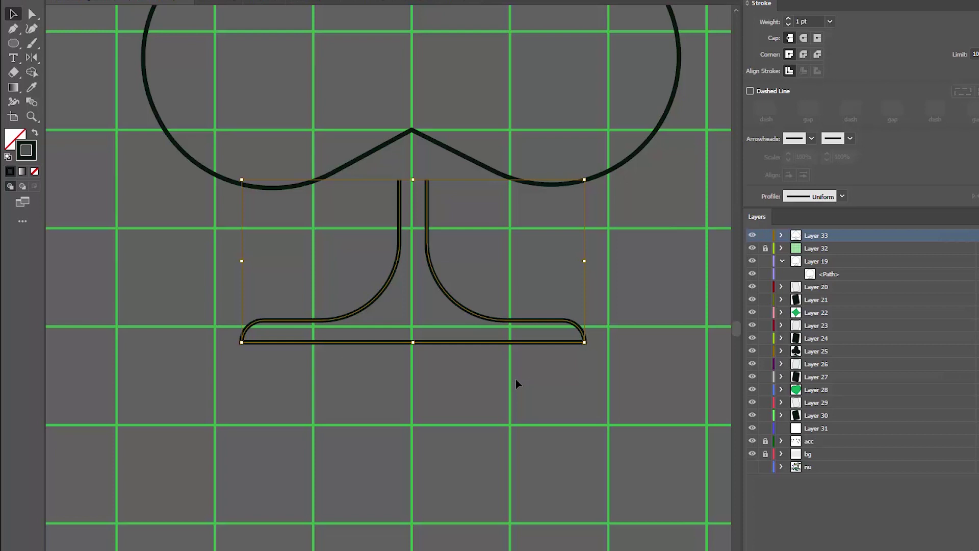
# Extend the stem's two upper ends into the spade head and connect them with a straight Pen tool segment
pyautogui.press('a')
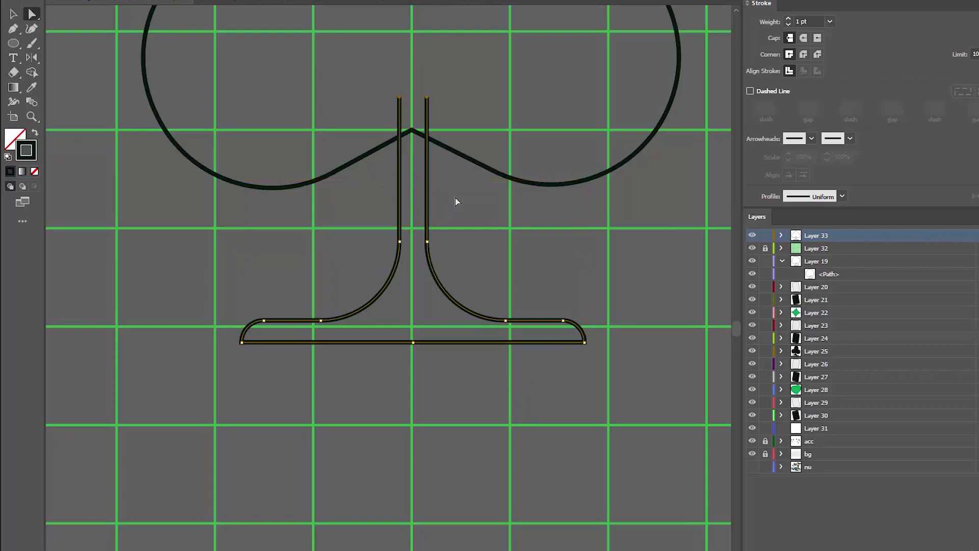
pyautogui.click(520, 235)
pyautogui.press('z')
pyautogui.keyDown('alt'); pyautogui.click(473, 239); pyautogui.keyUp('alt')
pyautogui.keyDown('alt'); pyautogui.click(473, 240); pyautogui.keyUp('alt')
pyautogui.moveTo(461, 332); pyautogui.dragTo(563, 392)
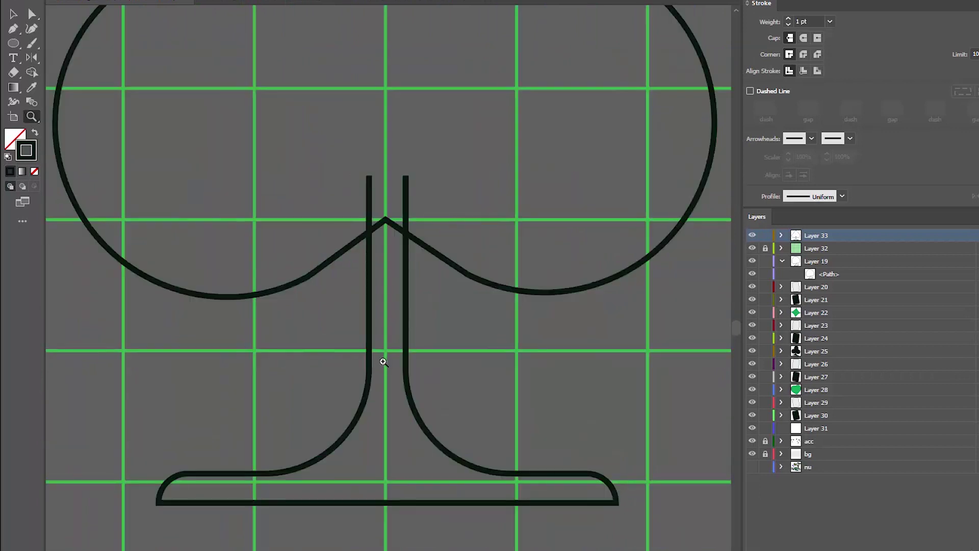
pyautogui.press('p')
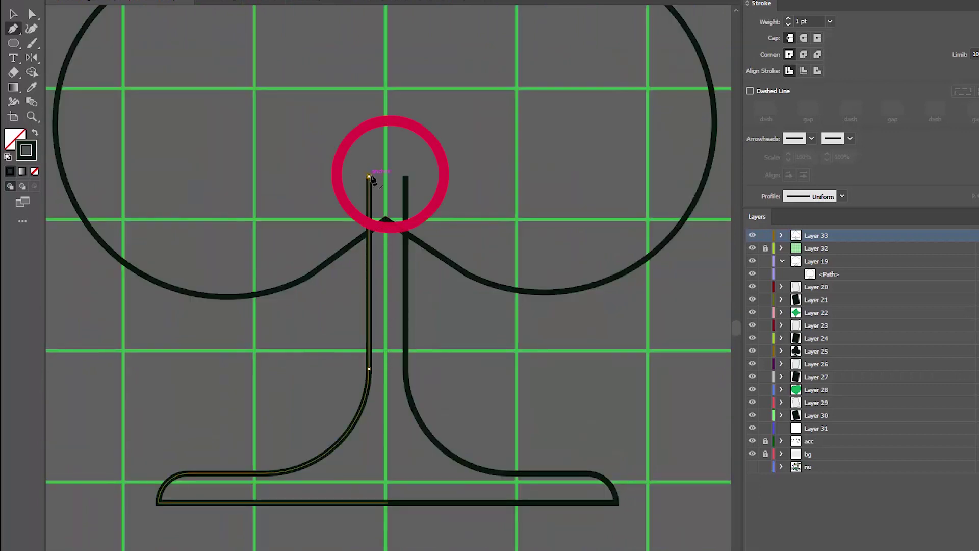
pyautogui.click(406, 177)
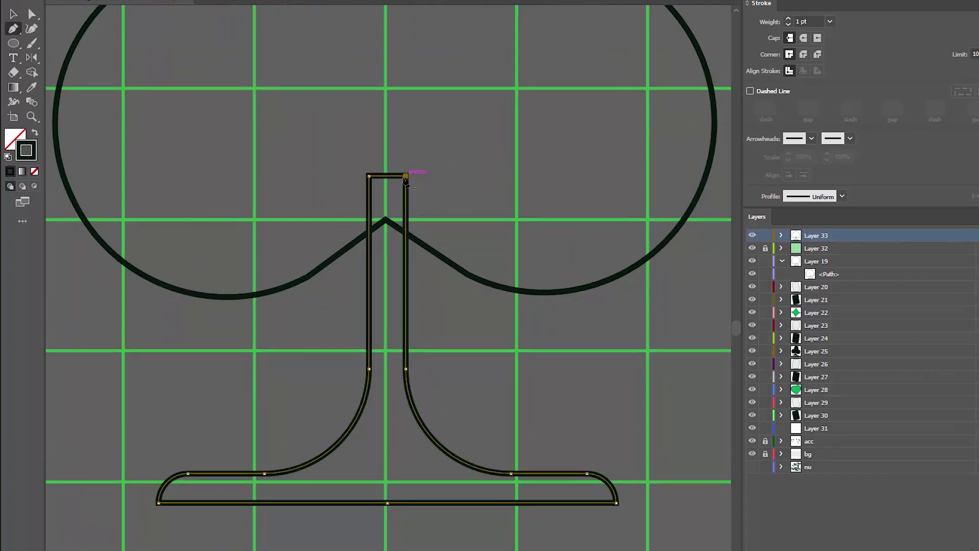
# Swap fill and stroke on the spade head and stem so both have a solid dark fill without a stroke
pyautogui.moveTo(256, 202); pyautogui.dragTo(379, 244)
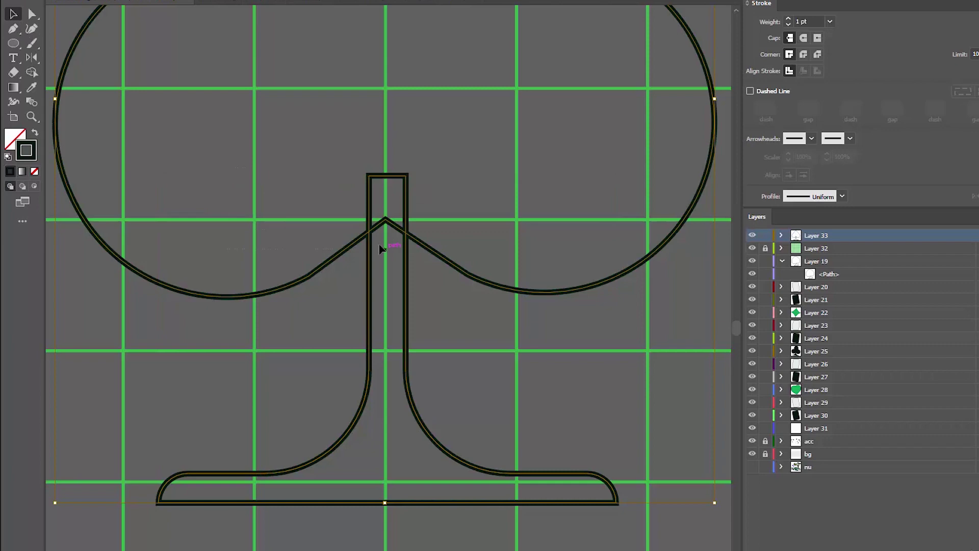
pyautogui.click(34, 135)
pyautogui.click(137, 280)
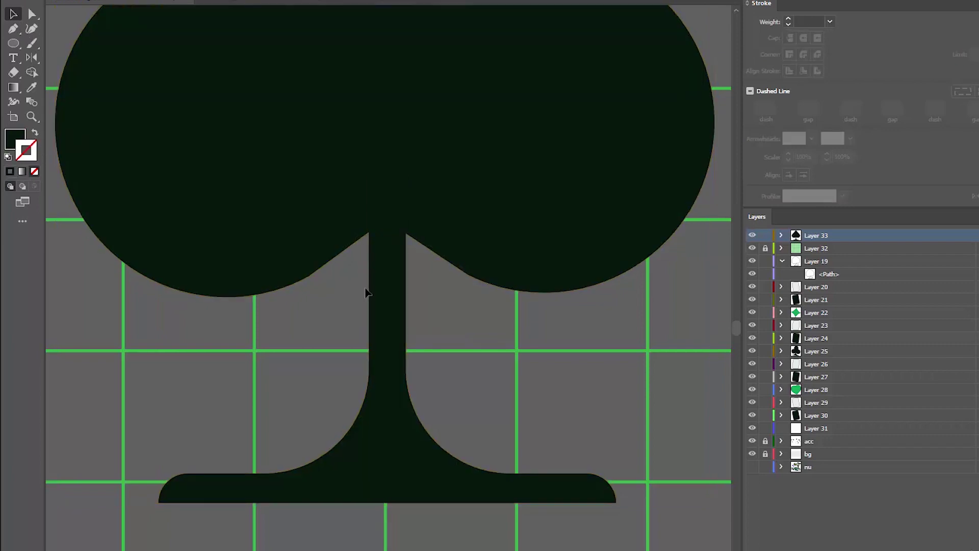
# Nudge the filled stem upward to shorten its visible part below the spade head
pyautogui.press('z')
pyautogui.moveTo(454, 332)
pyautogui.mouseDown()
pyautogui.moveTo(363, 288)
pyautogui.moveTo(301, 276)
pyautogui.mouseUp()
pyautogui.moveTo(512, 351); pyautogui.dragTo(516, 391)
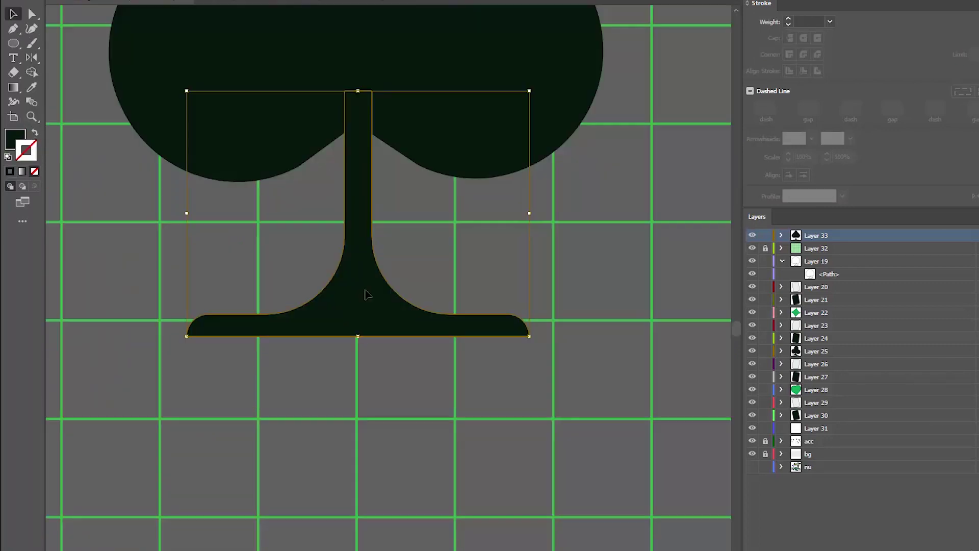
pyautogui.hotkey('shift', 'Up')
pyautogui.click(389, 316)
# Duplicate the spade head, turn the copy upside down into a heart, and place it beside the spade
pyautogui.press('z')
pyautogui.keyDown('alt'); pyautogui.click(390, 317); pyautogui.keyUp('alt')
pyautogui.keyDown('alt'); pyautogui.click(389, 316); pyautogui.keyUp('alt')
pyautogui.keyDown('alt'); pyautogui.click(390, 316); pyautogui.keyUp('alt')
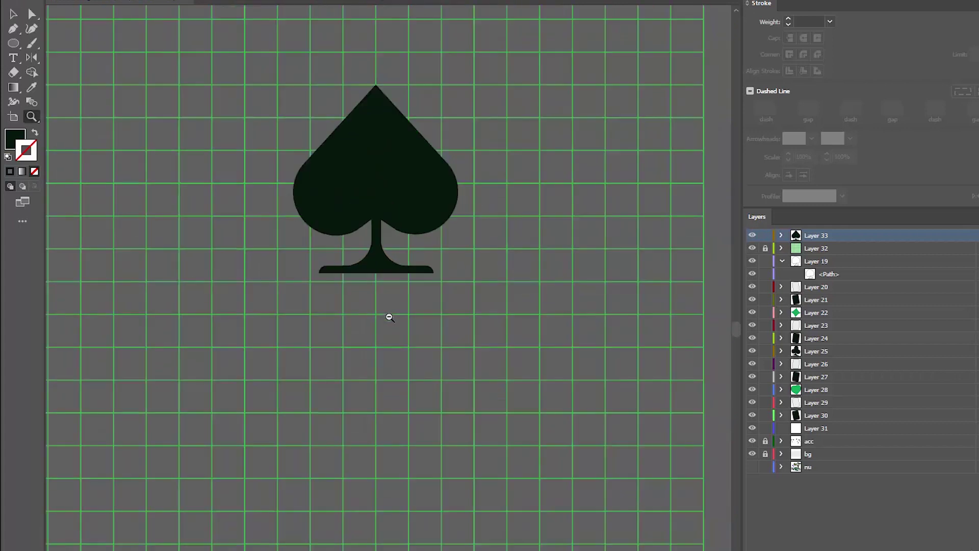
pyautogui.keyDown('alt'); pyautogui.click(389, 317); pyautogui.keyUp('alt')
pyautogui.moveTo(452, 317); pyautogui.dragTo(588, 415)
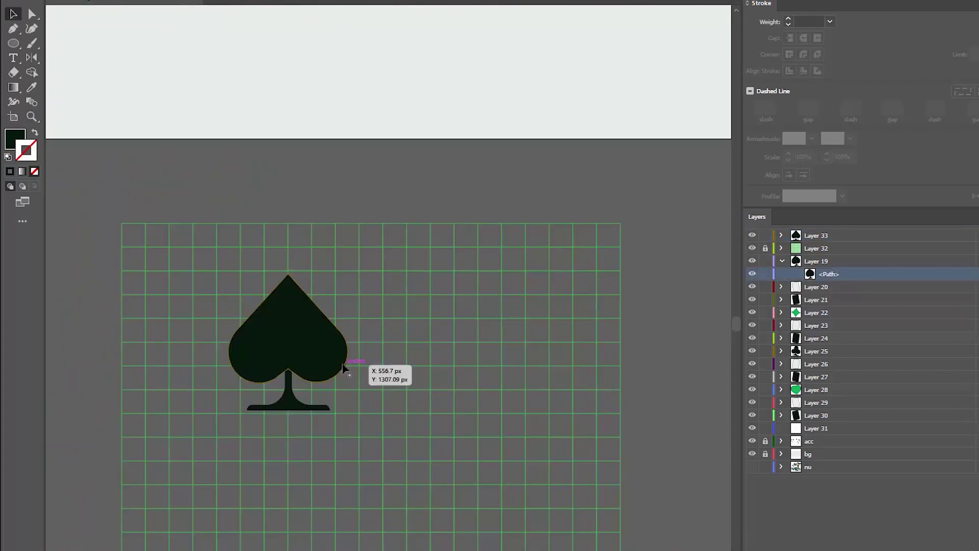
pyautogui.click(344, 365)
pyautogui.hotkey('ctrl', 'v')
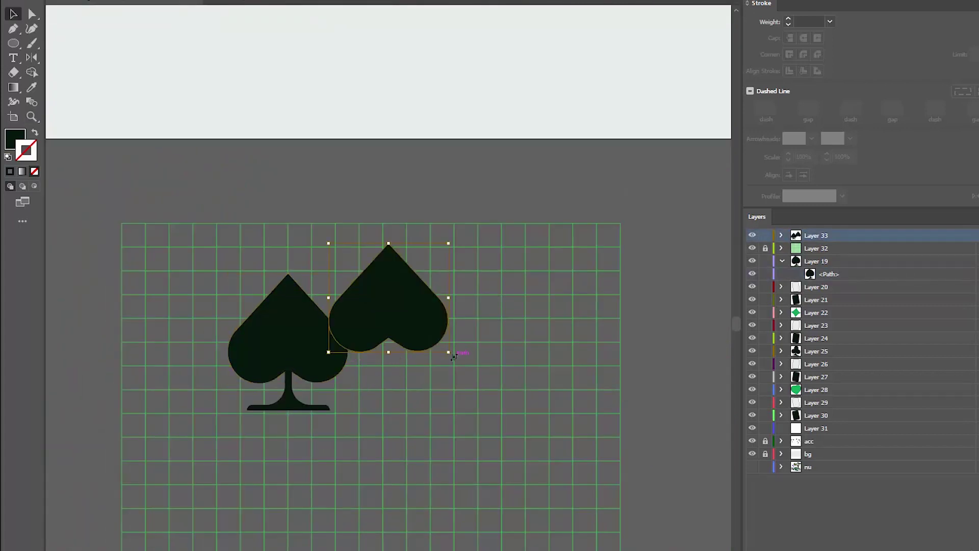
pyautogui.moveTo(447, 349); pyautogui.dragTo(474, 294)
pyautogui.hotkey('ctrl', 'z')
pyautogui.moveTo(390, 291); pyautogui.dragTo(417, 336)
pyautogui.click(556, 322)
# Draw a symmetrical four-pointed star six grid cells wide and tall below the suit symbols with the Pen tool
pyautogui.moveTo(470, 415); pyautogui.dragTo(554, 284)
pyautogui.press('z')
pyautogui.click(386, 335)
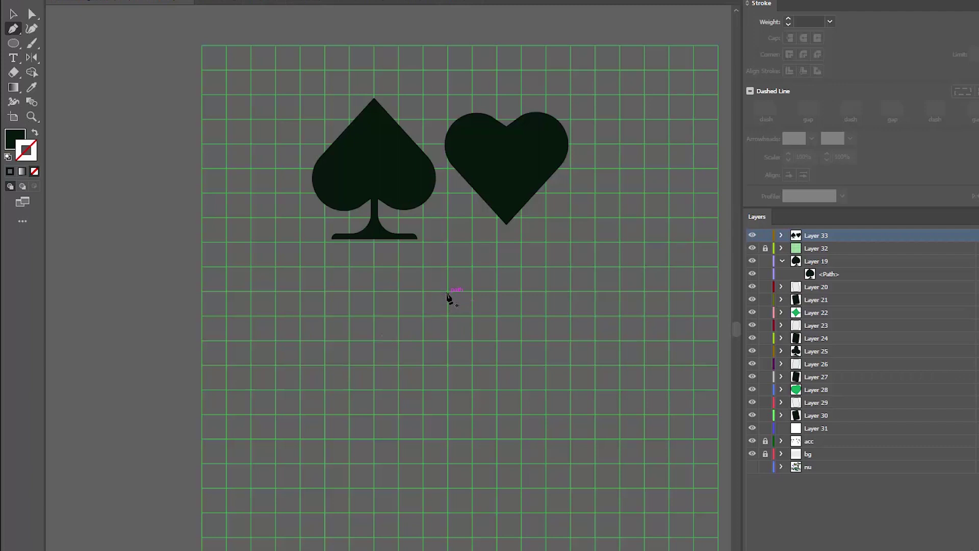
pyautogui.moveTo(447, 292); pyautogui.dragTo(421, 341)
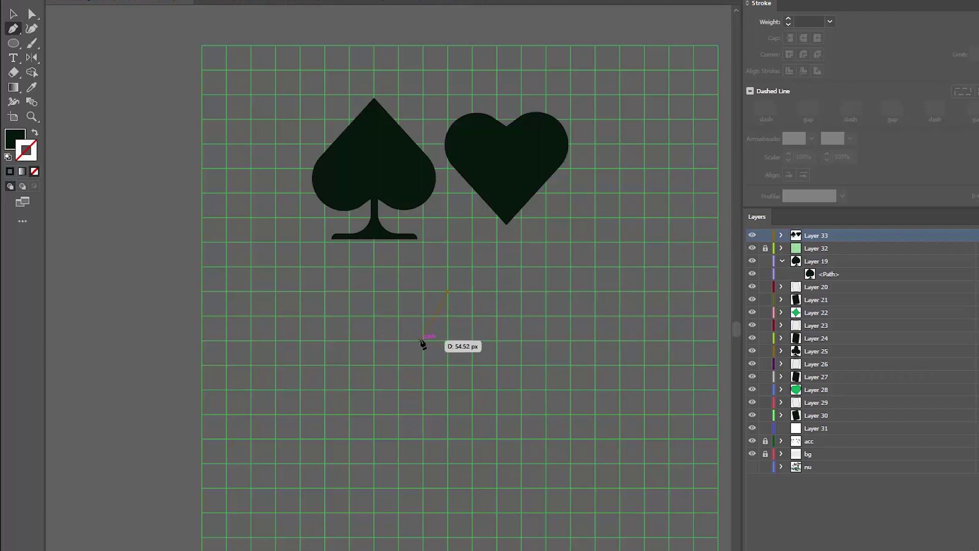
pyautogui.click(375, 364)
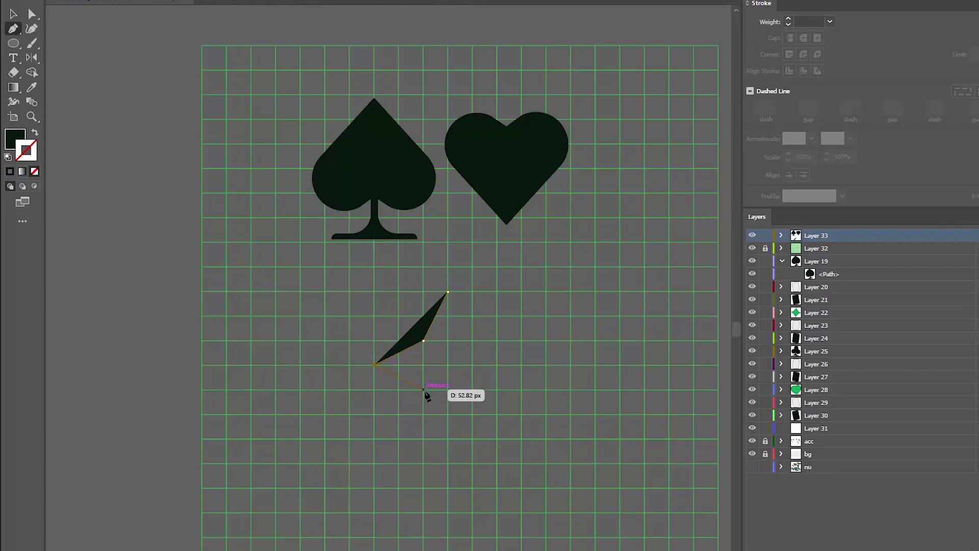
pyautogui.click(424, 390)
pyautogui.click(448, 439)
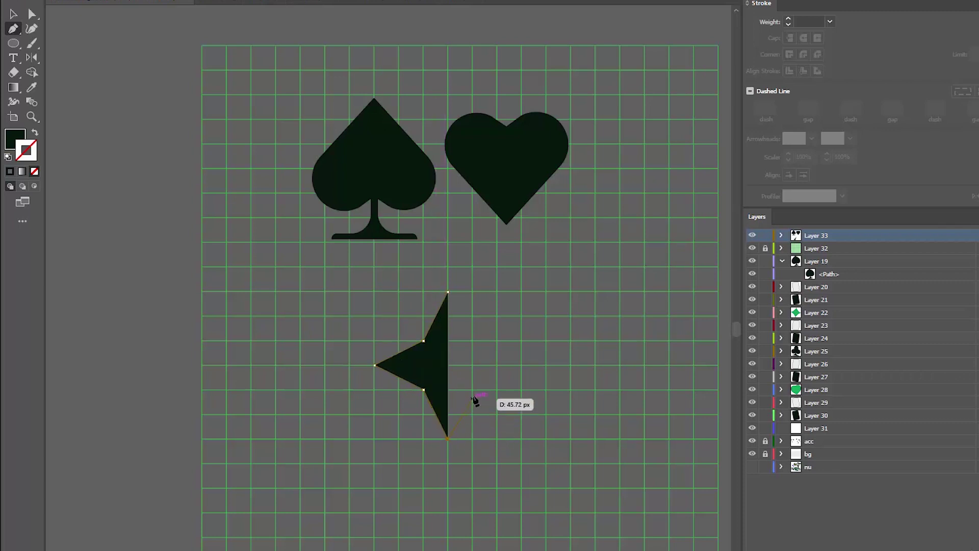
pyautogui.click(472, 390)
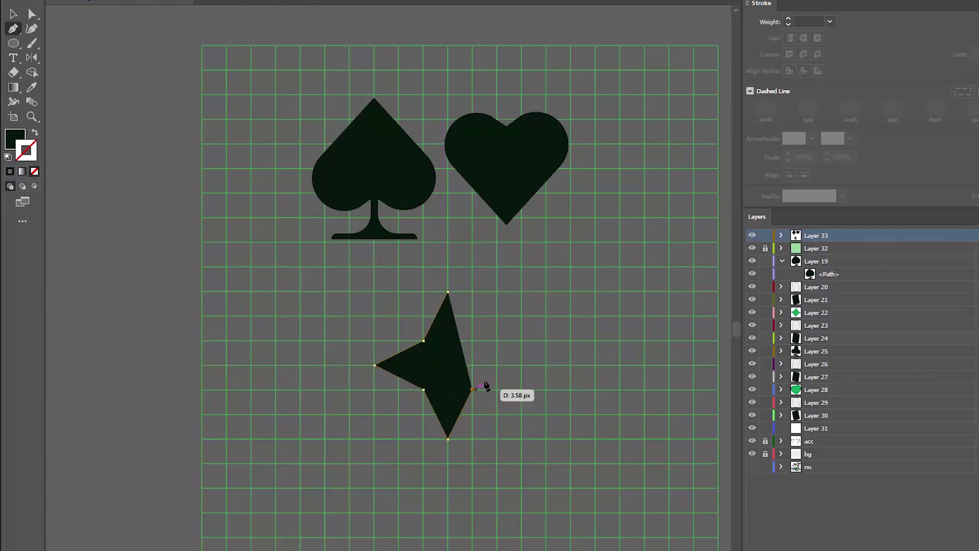
pyautogui.click(521, 366)
pyautogui.click(472, 340)
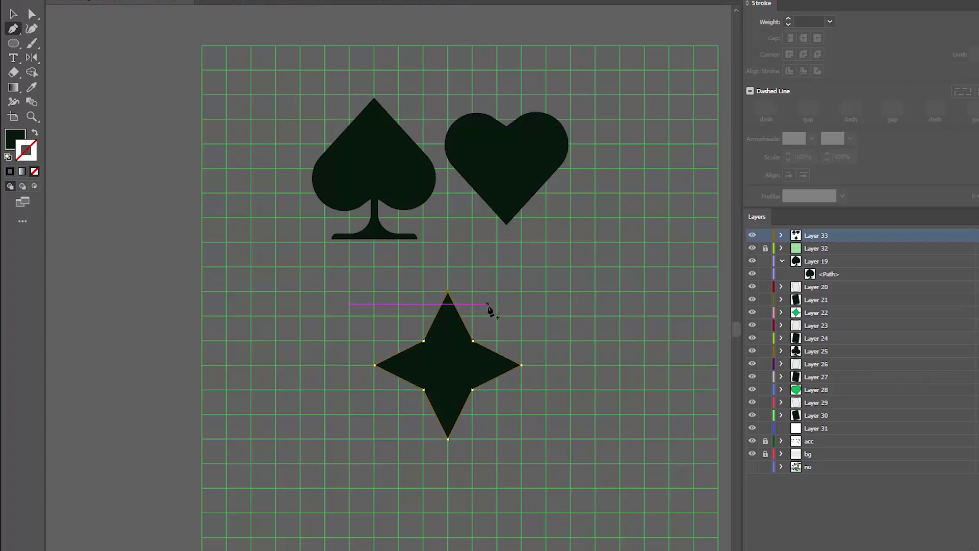
# Round the star's four inner corners into smooth concave sides and place the resulting diamond beside the heart
pyautogui.press('a')
pyautogui.moveTo(409, 328); pyautogui.dragTo(487, 403)
pyautogui.moveTo(482, 331); pyautogui.dragTo(579, 314)
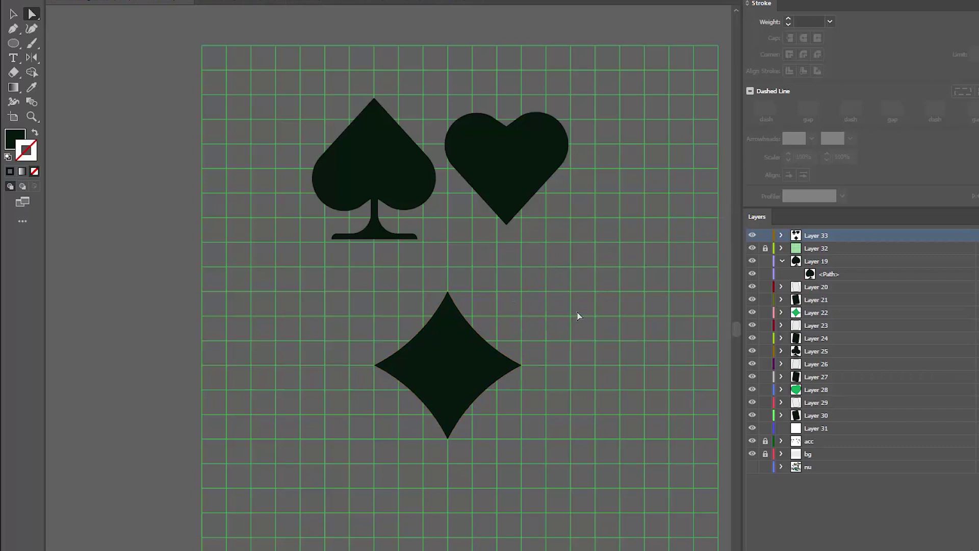
pyautogui.press('v')
pyautogui.moveTo(445, 375)
pyautogui.mouseDown()
pyautogui.moveTo(641, 196)
pyautogui.moveTo(614, 202)
pyautogui.mouseUp()
# Copy the spade's stem to free grid space, then draw a circle just under three grid cells wide and duplicate it
pyautogui.moveTo(383, 236); pyautogui.dragTo(414, 418)
pyautogui.press('l')
pyautogui.moveTo(294, 301); pyautogui.dragTo(362, 369)
pyautogui.press('v')
pyautogui.moveTo(329, 335); pyautogui.dragTo(400, 335)
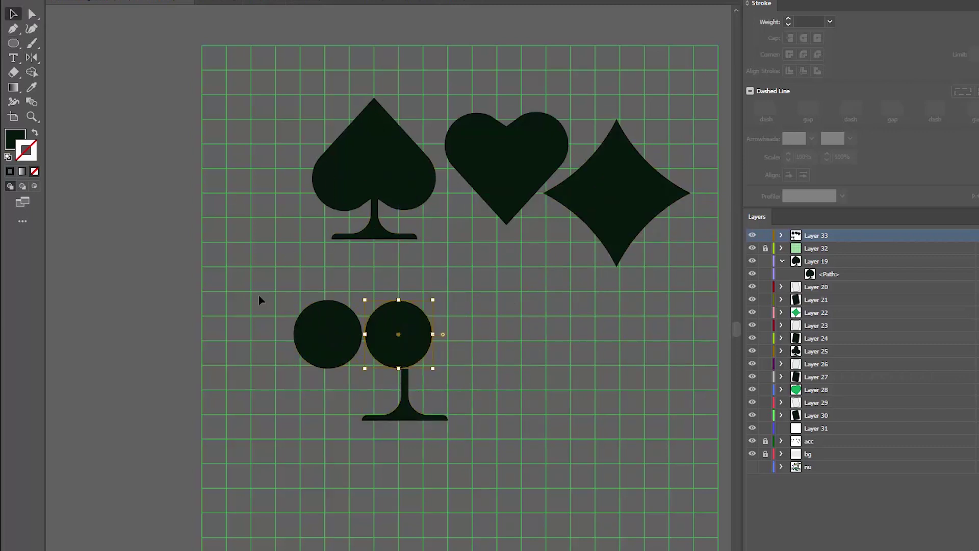
# Arrange three equal circles as the club's trefoil over the copied stem and centre the pieces on each other
pyautogui.moveTo(259, 295); pyautogui.dragTo(415, 338)
pyautogui.moveTo(402, 336); pyautogui.dragTo(443, 357)
pyautogui.click(483, 361)
pyautogui.moveTo(458, 364); pyautogui.dragTo(423, 319)
pyautogui.keyDown('shift'); pyautogui.click(406, 400); pyautogui.keyUp('shift')
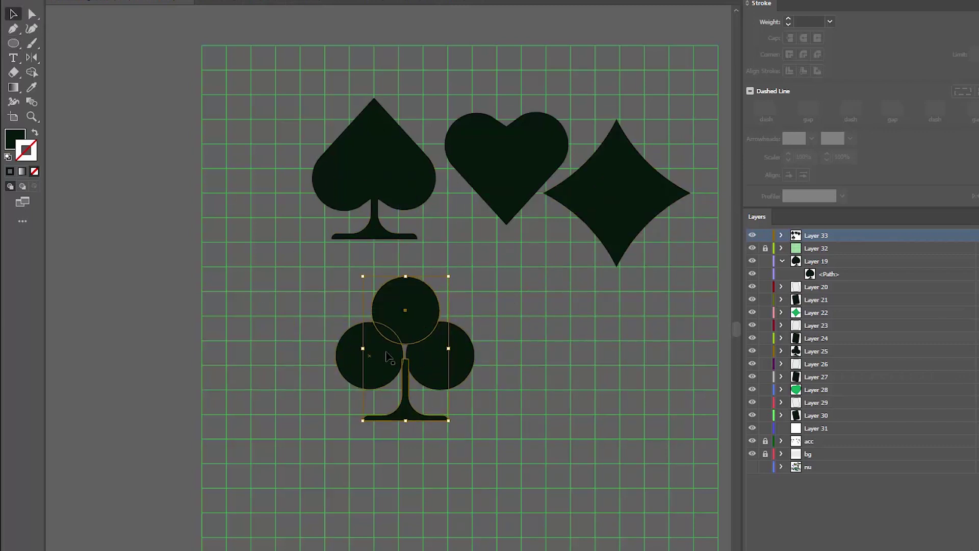
pyautogui.click(389, 356)
pyautogui.keyDown('shift'); pyautogui.click(433, 359); pyautogui.keyUp('shift')
pyautogui.keyDown('shift'); pyautogui.click(406, 400); pyautogui.keyUp('shift')
# Ungroup the club's pieces and raise the stem's two top anchors to fill the gap between the circles
pyautogui.scroll(3, 395, 401)
pyautogui.rightClick(396, 400)
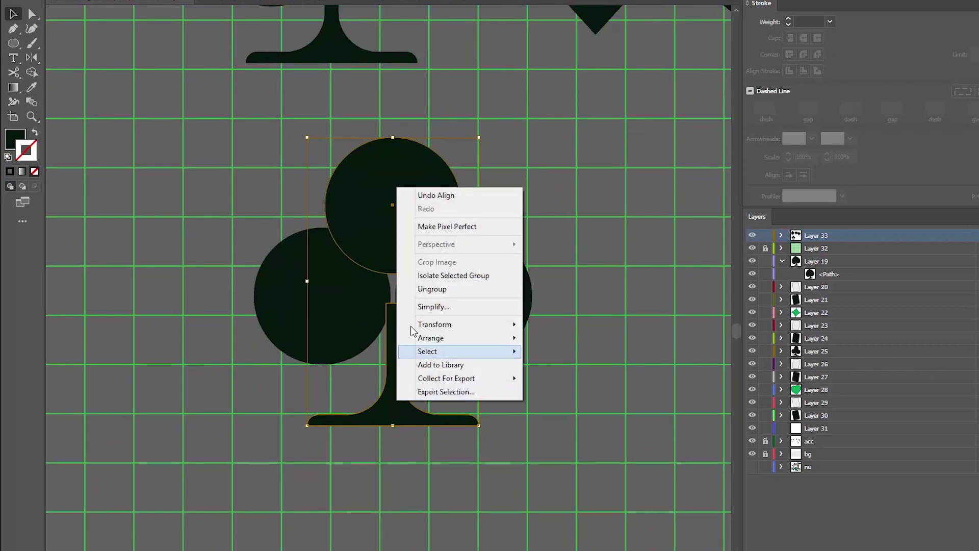
pyautogui.click(432, 288)
pyautogui.click(403, 418)
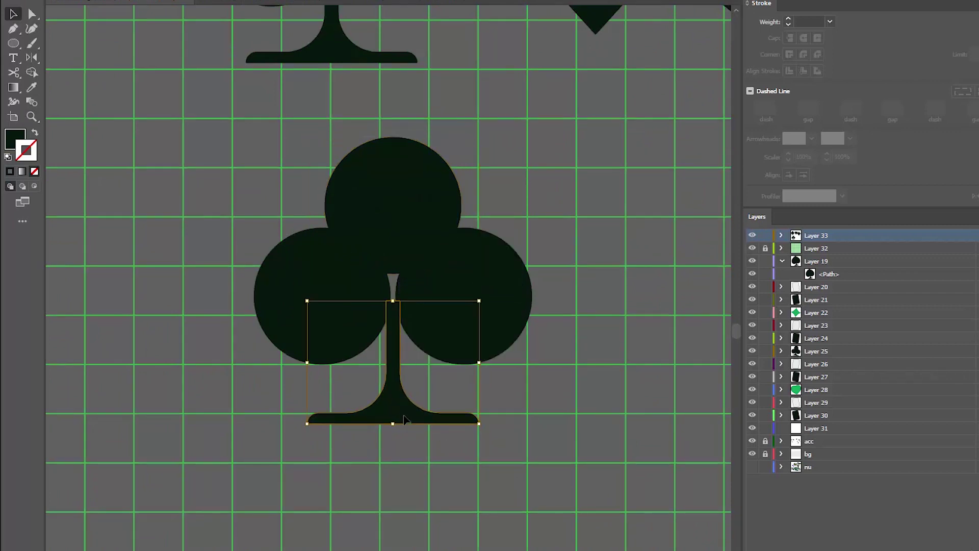
pyautogui.press('a')
pyautogui.click(400, 300)
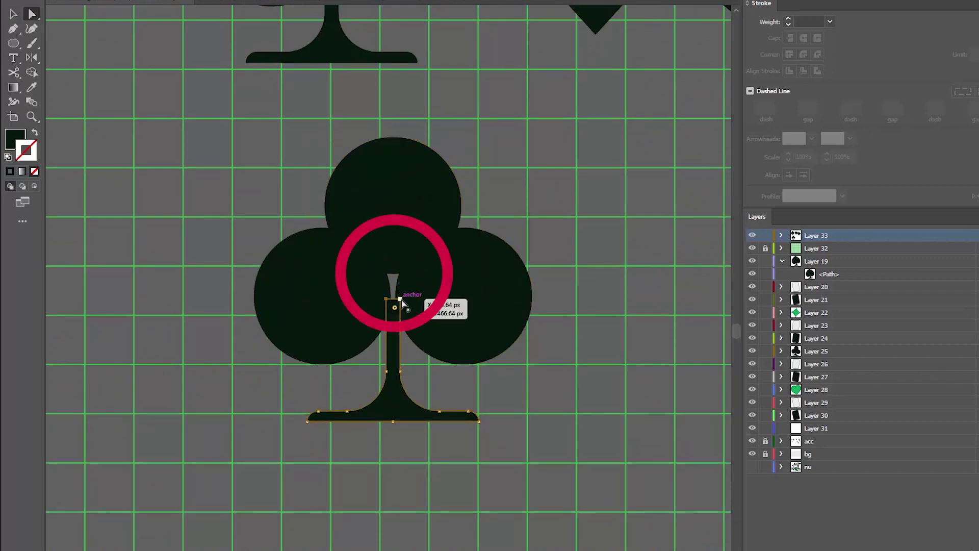
pyautogui.hotkey('shift', 'Up')
pyautogui.hotkey('shift', 'Up')
pyautogui.click(615, 319)
pyautogui.press('z')
pyautogui.keyDown('alt'); pyautogui.click(448, 416); pyautogui.keyUp('alt')
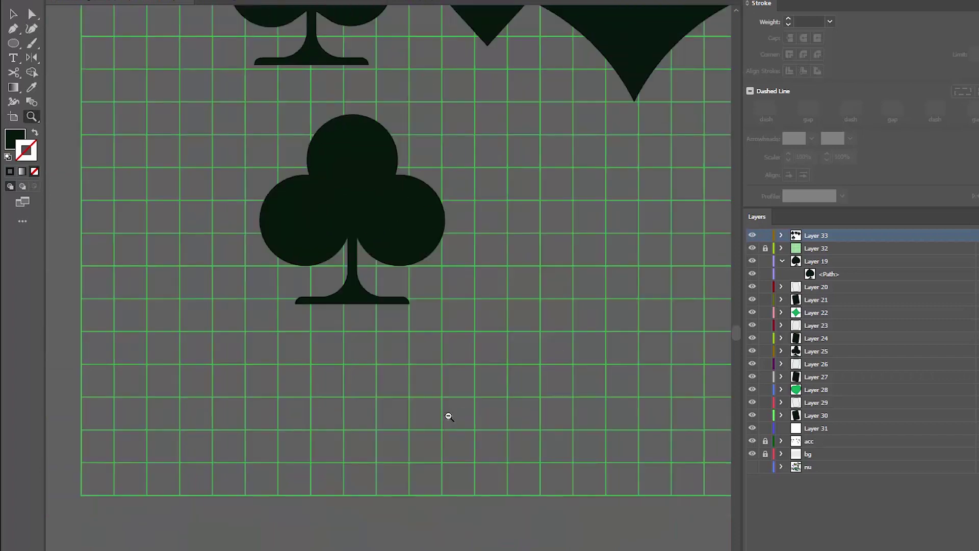
pyautogui.keyDown('alt'); pyautogui.click(448, 415); pyautogui.keyUp('alt')
pyautogui.moveTo(446, 369); pyautogui.dragTo(451, 398)
pyautogui.click(403, 326)
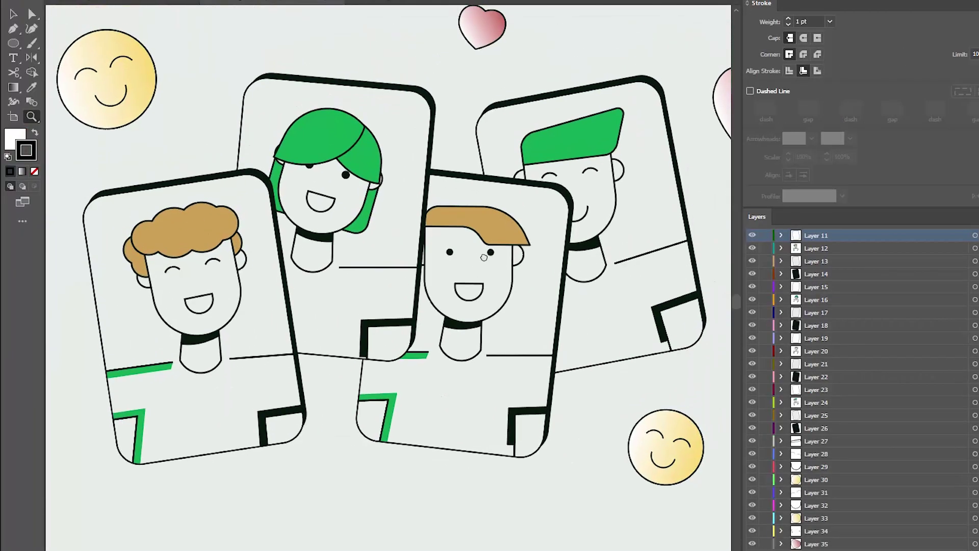
pyautogui.moveTo(484, 257)
pyautogui.mouseDown()
pyautogui.moveTo(476, 262)
pyautogui.moveTo(498, 256)
pyautogui.mouseUp()
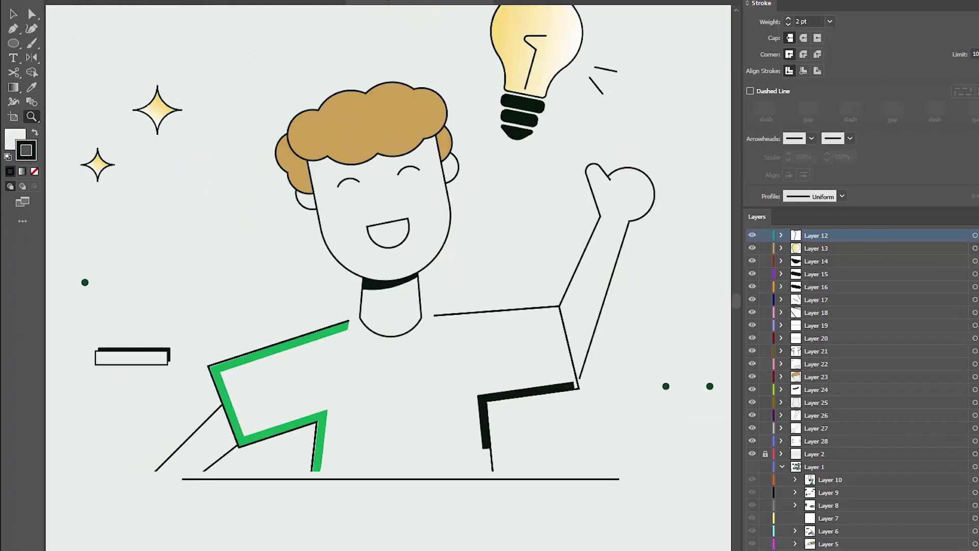
# Create a 500 by 500 px rectangular grid with 20 horizontal and 20 vertical dividers on a new layer below the artboard
pyautogui.hotkey('ctrl', 'l')
pyautogui.moveTo(13, 43); pyautogui.dragTo(68, 60)
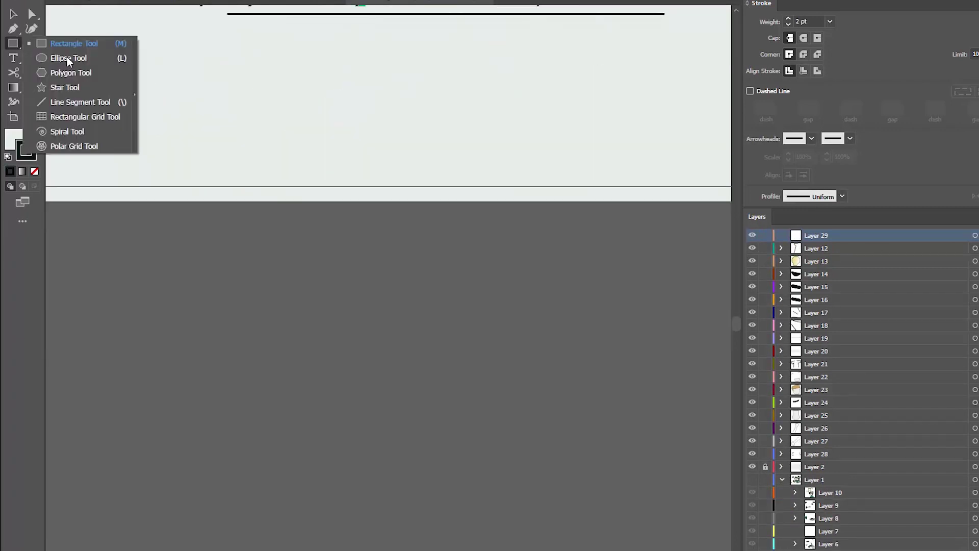
pyautogui.click(94, 116)
pyautogui.click(374, 372)
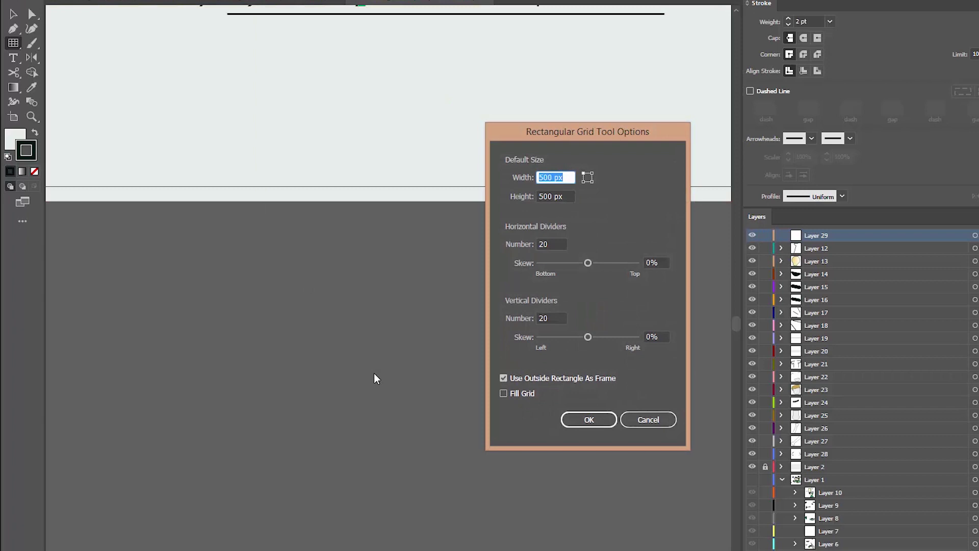
pyautogui.click(590, 417)
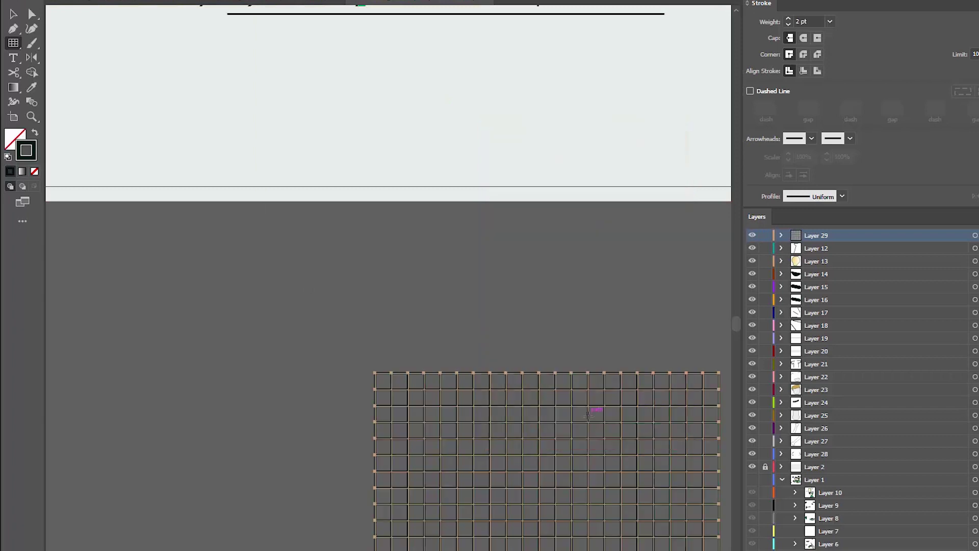
# Give the grid a 0.5 pt bright green stroke and lock its layer
pyautogui.click(829, 22)
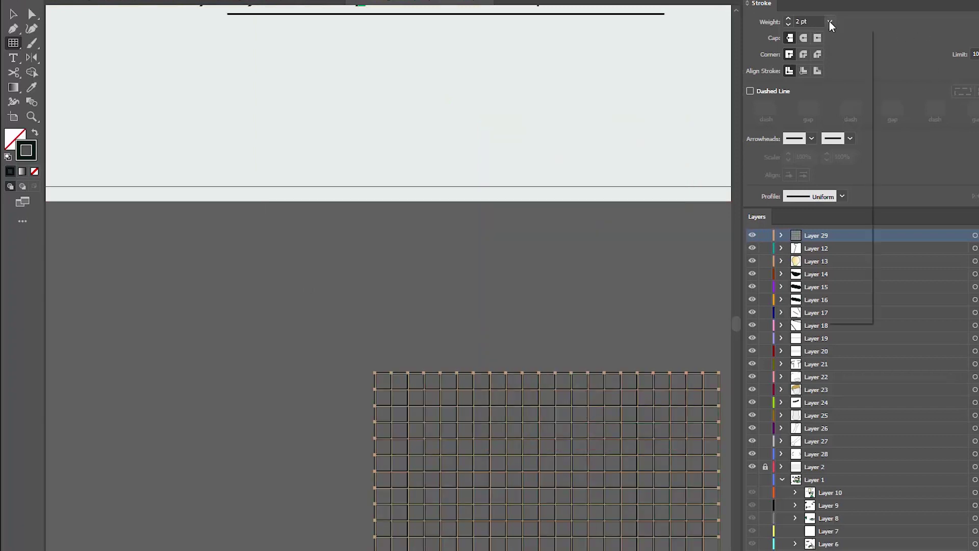
pyautogui.click(861, 50)
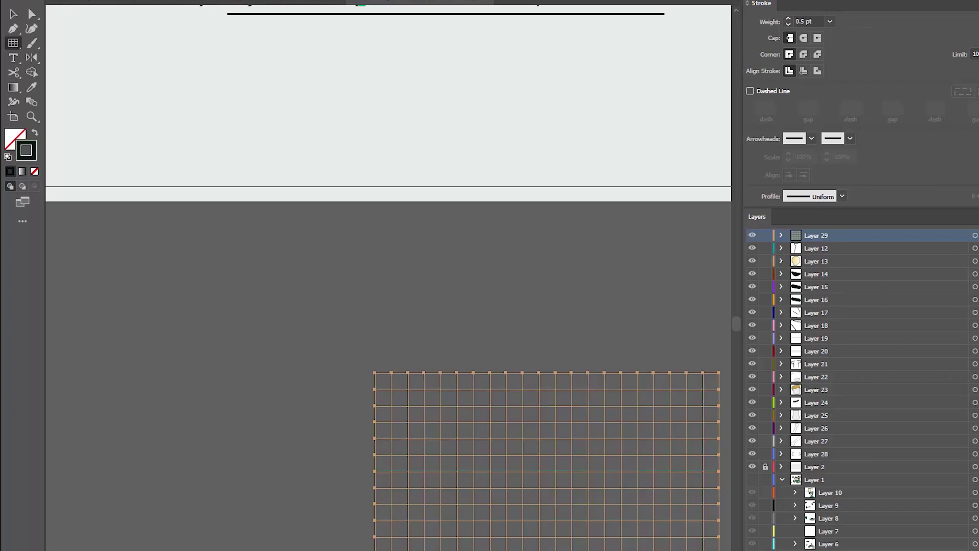
pyautogui.click(765, 236)
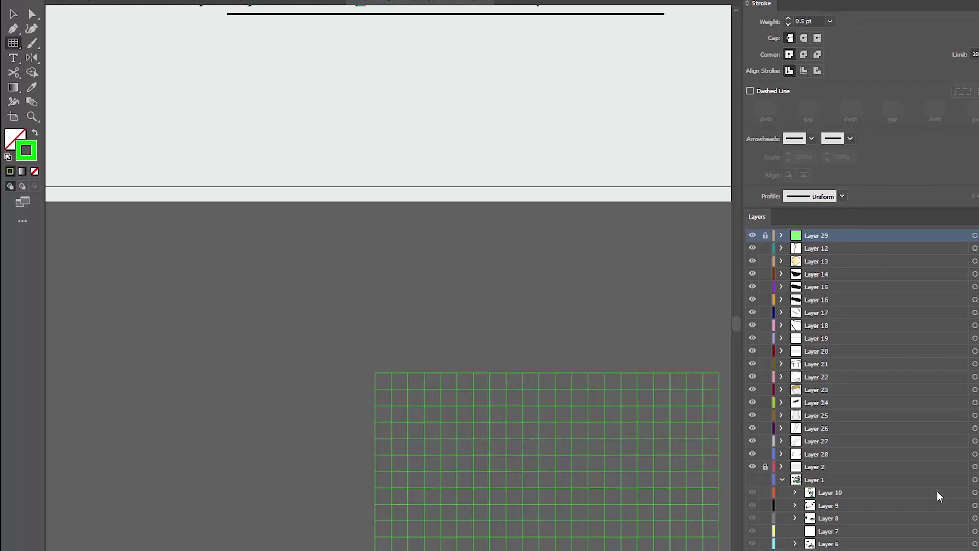
# Draw a rectangle three grid cells wide and four high with default fill and stroke on a new layer
pyautogui.hotkey('ctrl', 'l')
pyautogui.moveTo(625, 503)
pyautogui.mouseDown()
pyautogui.moveTo(527, 400)
pyautogui.moveTo(512, 350)
pyautogui.mouseUp()
pyautogui.press('m')
pyautogui.press('d')
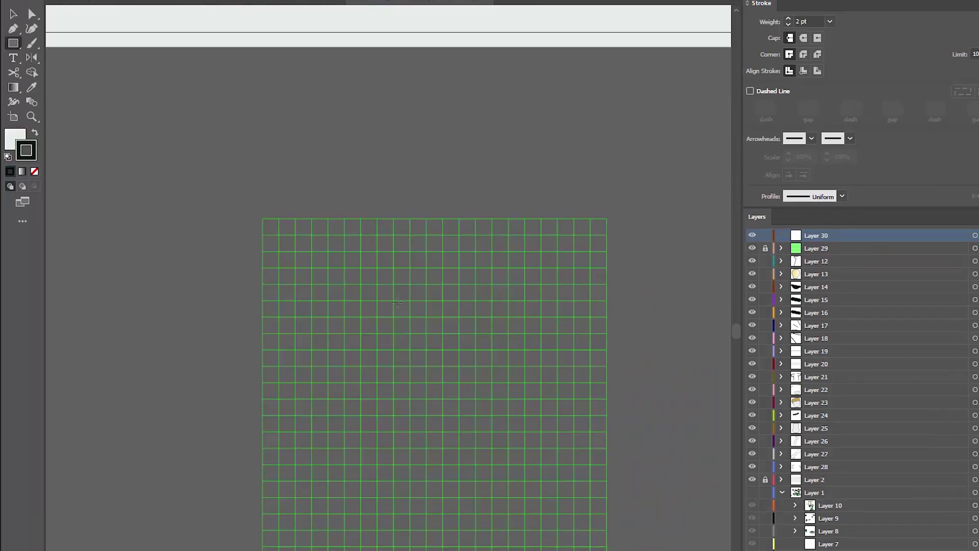
pyautogui.moveTo(393, 284)
pyautogui.mouseDown()
pyautogui.moveTo(452, 337)
pyautogui.moveTo(443, 349)
pyautogui.mouseUp()
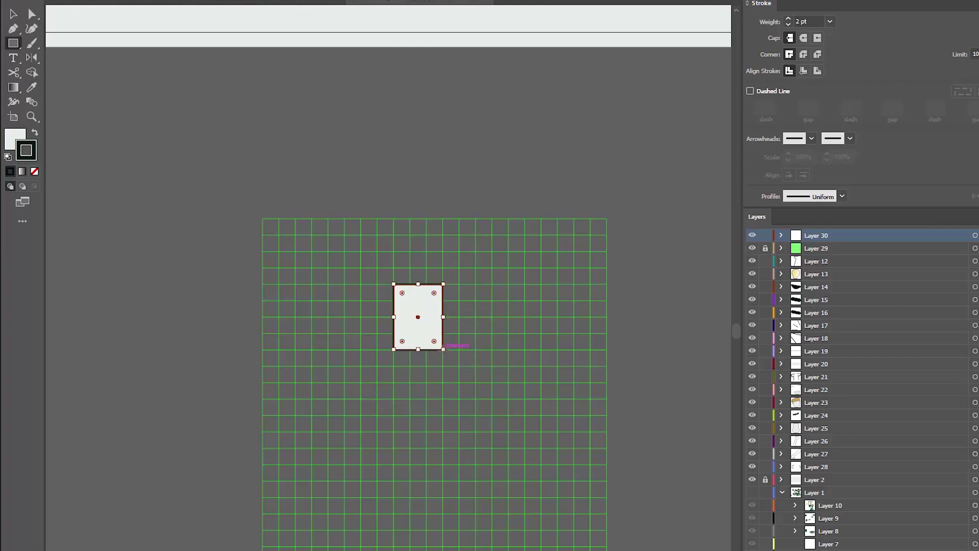
# Fully round the rectangle's two lower corners and scale the face shape up to about four grid cells wide
pyautogui.press('z')
pyautogui.click(422, 333)
pyautogui.click(420, 332)
pyautogui.moveTo(317, 295); pyautogui.dragTo(415, 266)
pyautogui.press('v')
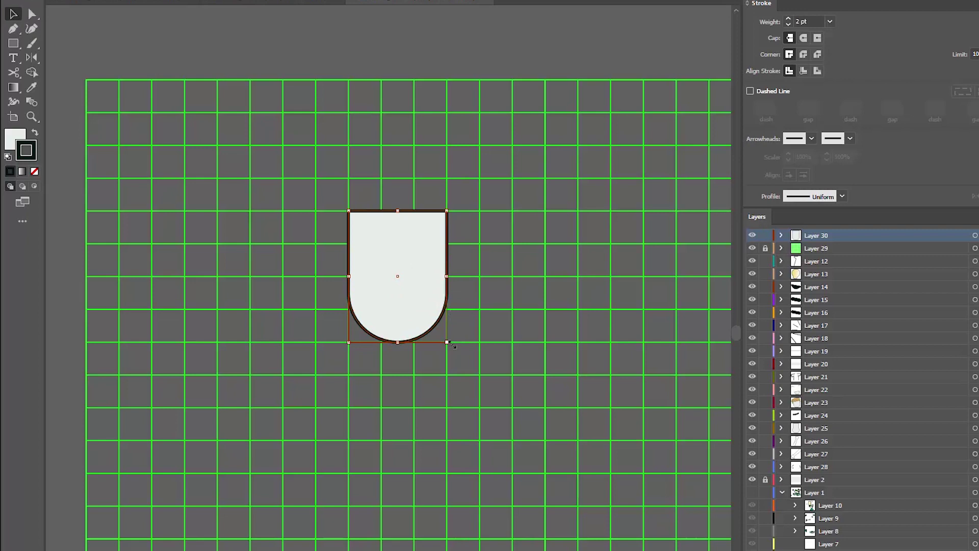
pyautogui.moveTo(450, 343); pyautogui.dragTo(489, 385)
pyautogui.click(516, 369)
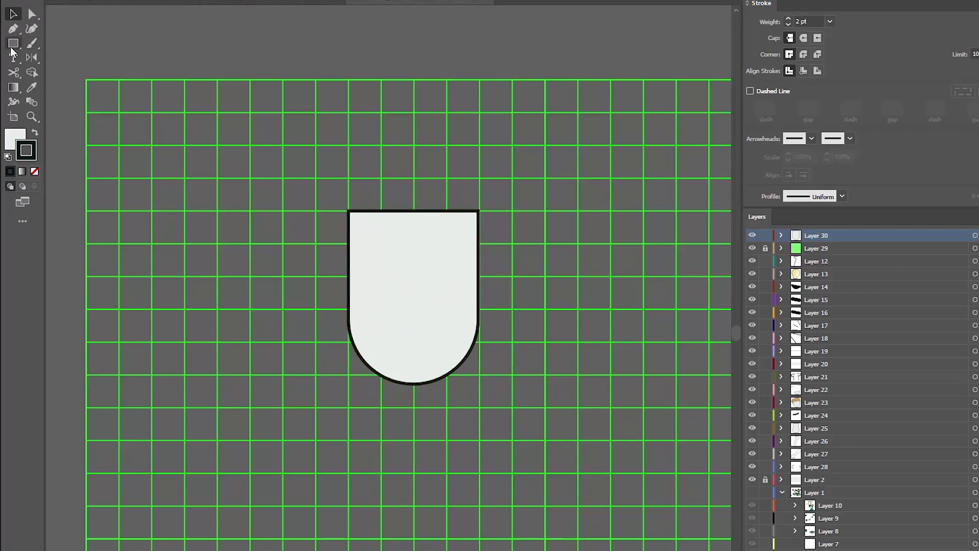
# Draw a small mouth about one grid cell wide with fully rounded lower corners and place it in the lower face
pyautogui.moveTo(214, 274)
pyautogui.mouseDown()
pyautogui.moveTo(258, 297)
pyautogui.moveTo(250, 300)
pyautogui.mouseUp()
pyautogui.press('a')
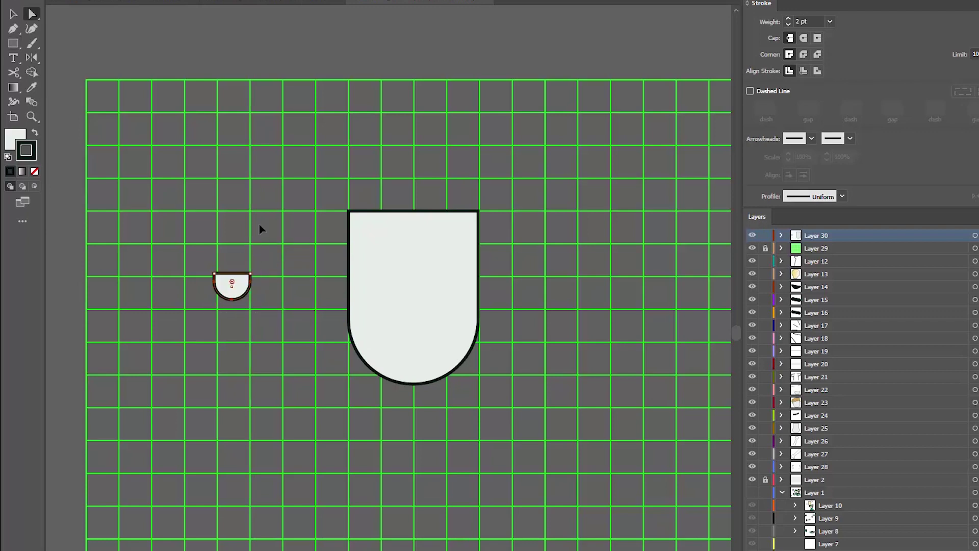
pyautogui.moveTo(232, 286); pyautogui.dragTo(413, 329)
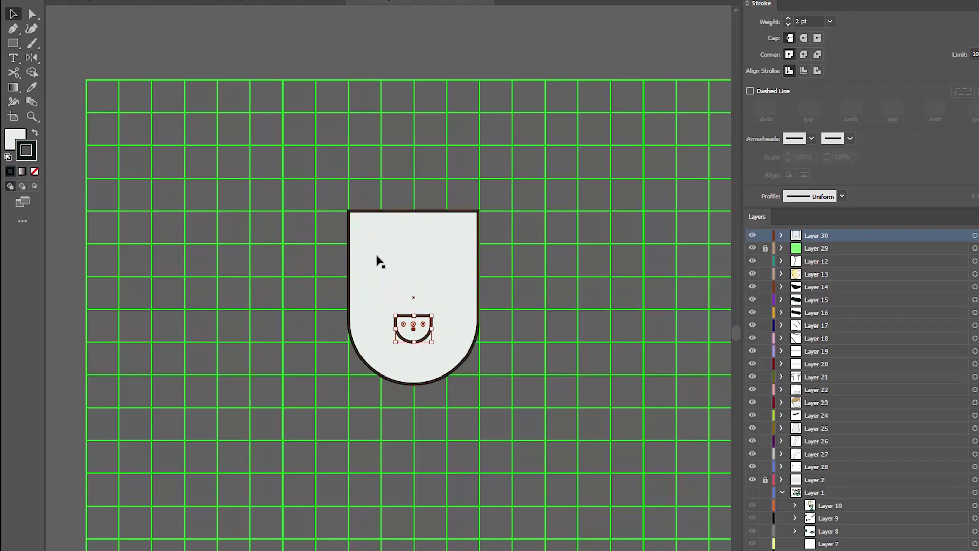
# Draw an open chevron two grid cells wide beside the face with the Pen tool and round its peak into an arc
pyautogui.press('p')
pyautogui.click(546, 244)
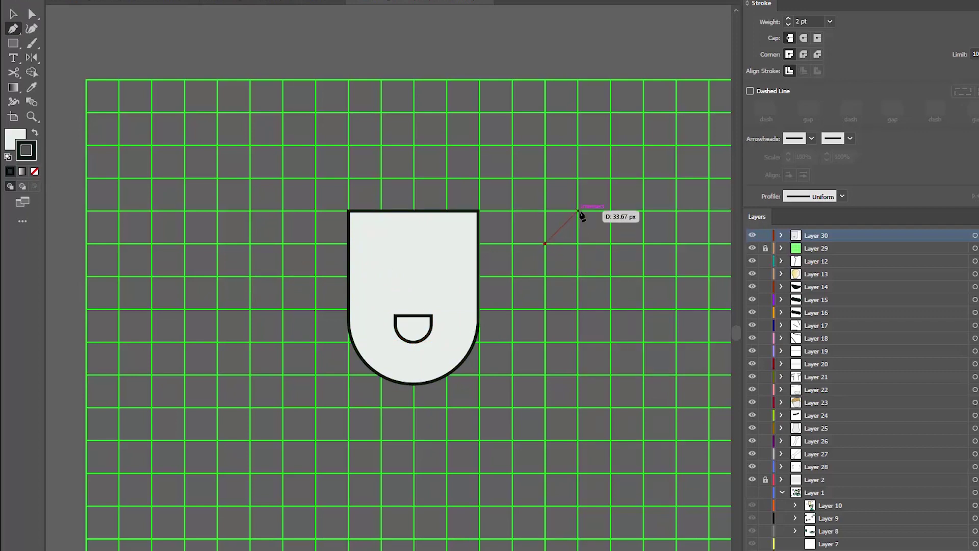
pyautogui.click(578, 210)
pyautogui.click(611, 244)
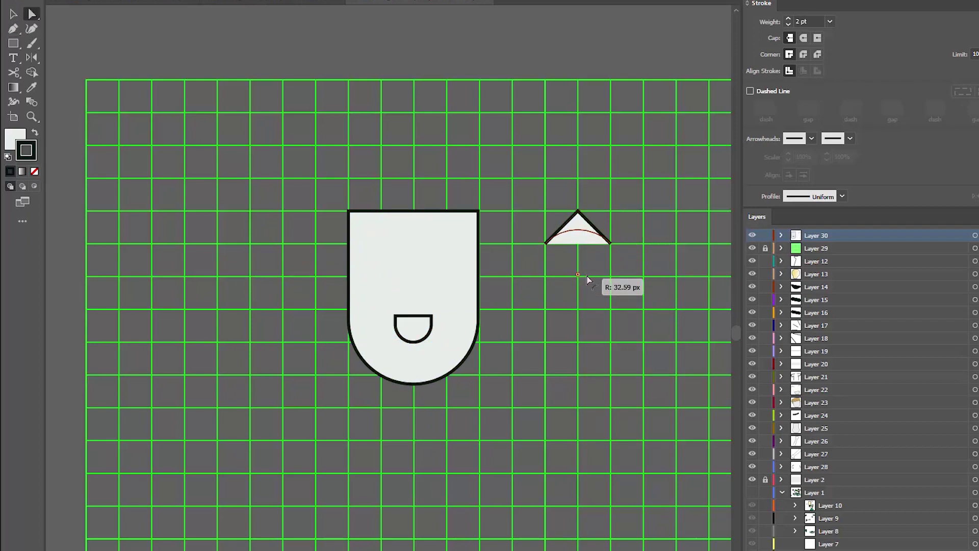
pyautogui.moveTo(586, 277); pyautogui.dragTo(592, 284)
# Place the arc in the face as a closed eye, add a matching second eye, group both and centre the facial features
pyautogui.moveTo(626, 200); pyautogui.dragTo(556, 268)
pyautogui.moveTo(611, 244); pyautogui.dragTo(448, 254)
pyautogui.click(603, 241)
pyautogui.moveTo(406, 259); pyautogui.dragTo(401, 259)
pyautogui.hotkey('ctrl', 'g')
pyautogui.moveTo(316, 194); pyautogui.dragTo(515, 398)
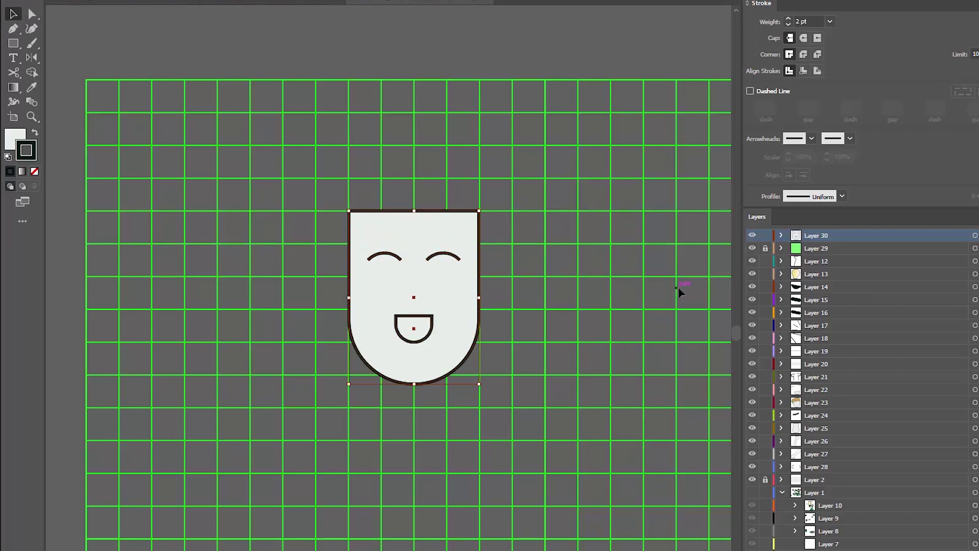
pyautogui.click(680, 288)
# Nudge the grouped eyes down eight increments towards the mouth
pyautogui.click(444, 254)
pyautogui.press('Down')
pyautogui.press('Down')
pyautogui.press('Down')
pyautogui.press('Down')
pyautogui.press('Down')
pyautogui.press('Down')
pyautogui.press('Down')
pyautogui.press('Down')
# Draw a circle about 45 px wide and cluster circles of different sizes along the top of the head as curls
pyautogui.scroll(-1, 275, 300)
pyautogui.press('l')
pyautogui.moveTo(182, 273); pyautogui.dragTo(229, 319)
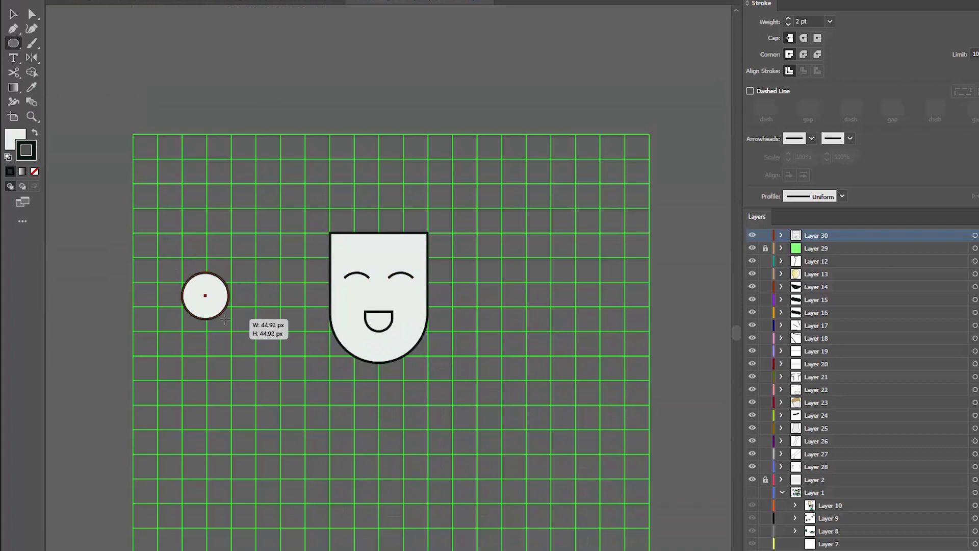
pyautogui.moveTo(385, 387); pyautogui.dragTo(303, 477)
pyautogui.press('v')
pyautogui.moveTo(127, 390); pyautogui.dragTo(315, 293)
pyautogui.moveTo(312, 306); pyautogui.dragTo(339, 307)
pyautogui.moveTo(363, 330); pyautogui.dragTo(355, 323)
pyautogui.moveTo(225, 353); pyautogui.dragTo(262, 334)
pyautogui.moveTo(268, 310); pyautogui.dragTo(274, 313)
pyautogui.moveTo(366, 307); pyautogui.dragTo(251, 317)
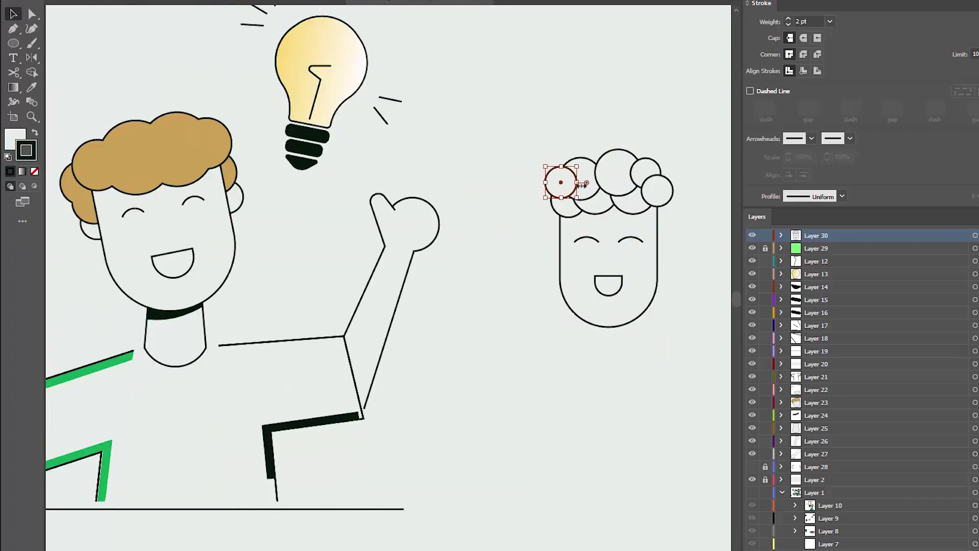
# Select all the curl circles and unite them into a single cloud-shaped hair outline
pyautogui.moveTo(559, 175); pyautogui.dragTo(621, 177)
pyautogui.keyDown('shift'); pyautogui.click(621, 178); pyautogui.keyUp('shift')
pyautogui.keyDown('shift'); pyautogui.click(597, 204); pyautogui.keyUp('shift')
pyautogui.keyDown('shift'); pyautogui.click(633, 204); pyautogui.keyUp('shift')
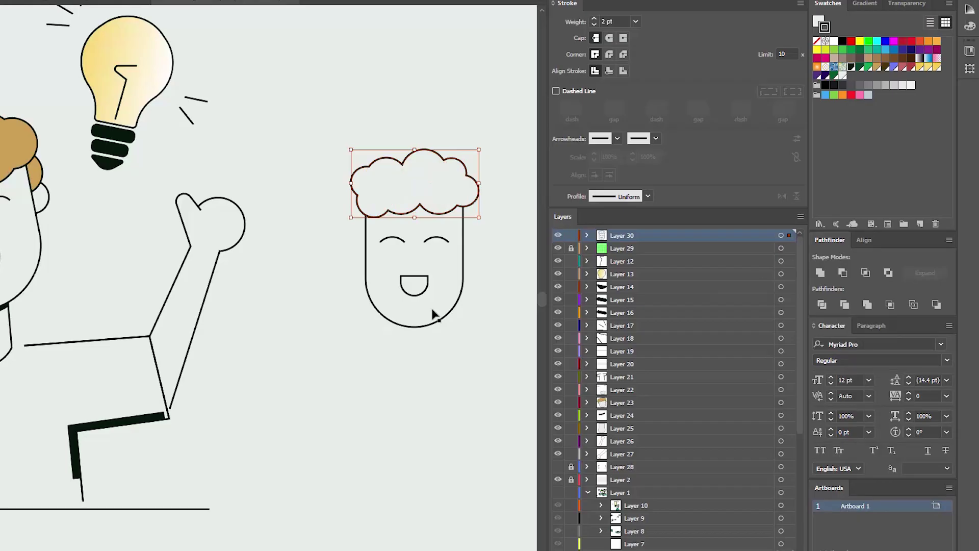
pyautogui.click(385, 356)
# Add two overlapping small circles at the hair's left side and a matching circle at its right side
pyautogui.press('l')
pyautogui.moveTo(312, 236)
pyautogui.mouseDown()
pyautogui.moveTo(348, 271)
pyautogui.moveTo(367, 213)
pyautogui.mouseUp()
pyautogui.moveTo(359, 215); pyautogui.dragTo(356, 235)
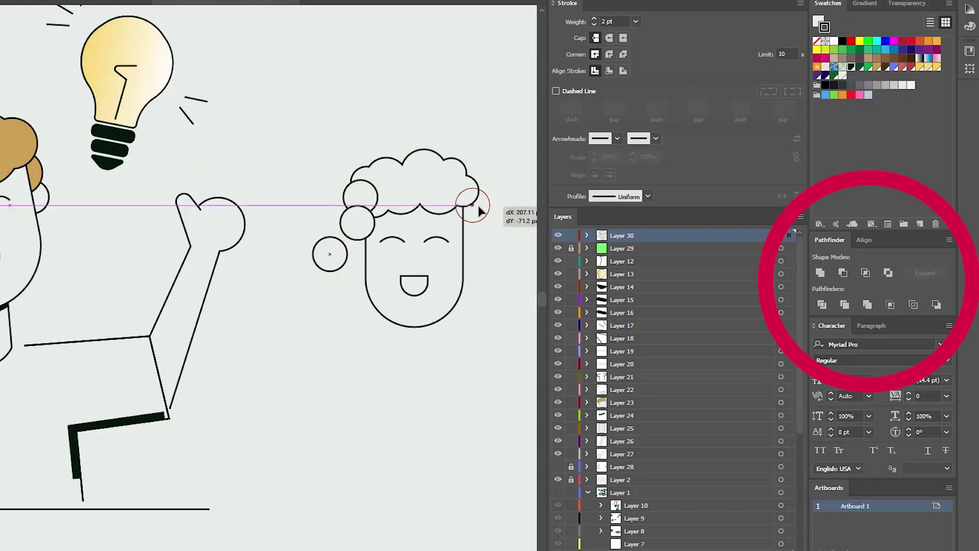
pyautogui.moveTo(478, 206); pyautogui.dragTo(478, 206)
pyautogui.moveTo(354, 226); pyautogui.dragTo(360, 219)
pyautogui.moveTo(360, 197); pyautogui.dragTo(351, 196)
# Expand Layer 30 and move the three side-curl ellipses to the bottom of its stack, behind the face
pyautogui.click(588, 236)
pyautogui.click(640, 249)
pyautogui.keyDown('shift'); pyautogui.click(645, 274); pyautogui.keyUp('shift')
pyautogui.moveTo(645, 274); pyautogui.dragTo(651, 332)
pyautogui.click(454, 366)
# Unite the two side curls on the left of the head into one shape
pyautogui.moveTo(336, 199); pyautogui.dragTo(341, 202)
pyautogui.keyDown('shift'); pyautogui.click(353, 225); pyautogui.keyUp('shift')
pyautogui.click(820, 273)
pyautogui.click(510, 293)
pyautogui.moveTo(534, 292); pyautogui.dragTo(487, 293)
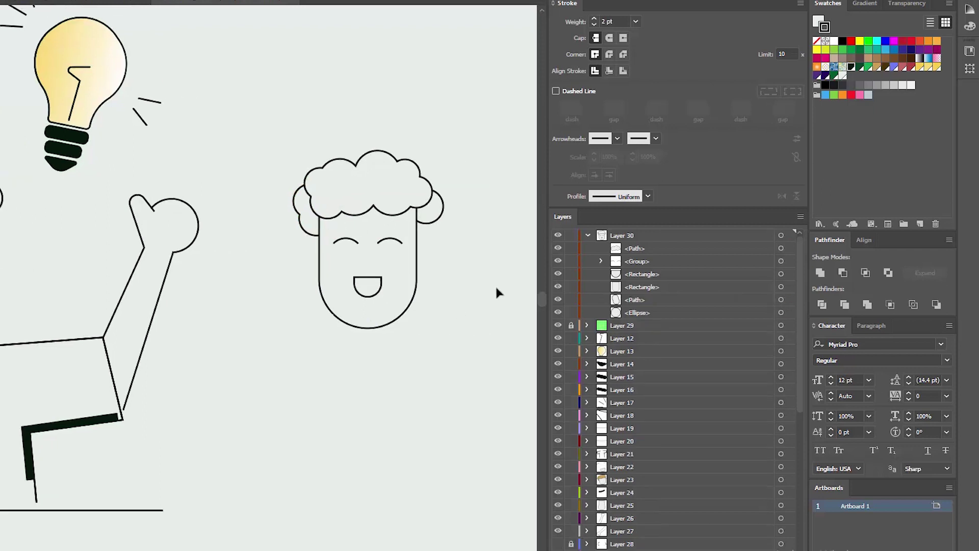
# Fill the cloud-shaped hair and both side curls with the golden brown sampled from the finished character's hair
pyautogui.moveTo(440, 217); pyautogui.dragTo(431, 221)
pyautogui.click(453, 338)
pyautogui.moveTo(453, 339); pyautogui.dragTo(476, 321)
pyautogui.click(351, 187)
pyautogui.keyDown('shift'); pyautogui.click(334, 204); pyautogui.keyUp('shift')
pyautogui.keyDown('shift'); pyautogui.click(444, 203); pyautogui.keyUp('shift')
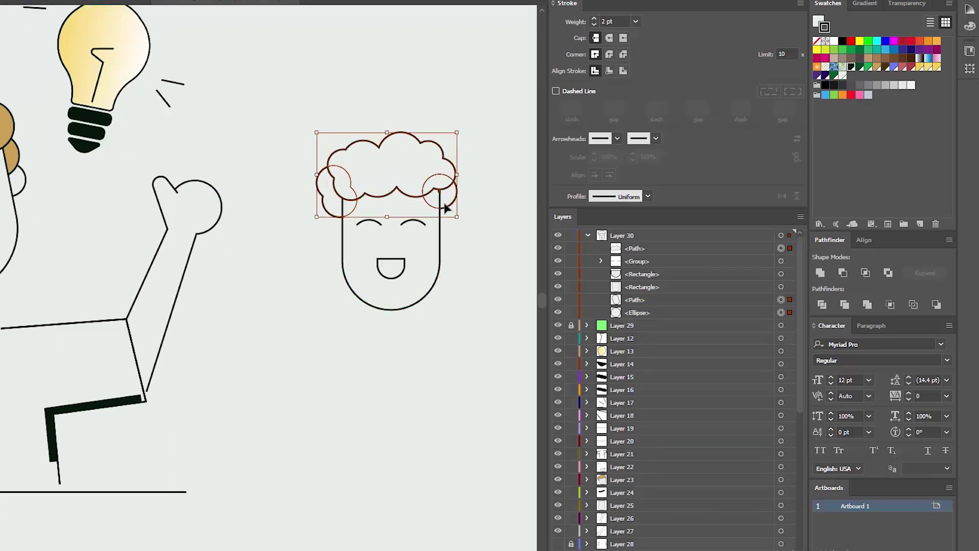
pyautogui.press('i')
pyautogui.click(6, 127)
pyautogui.press('v')
pyautogui.click(269, 73)
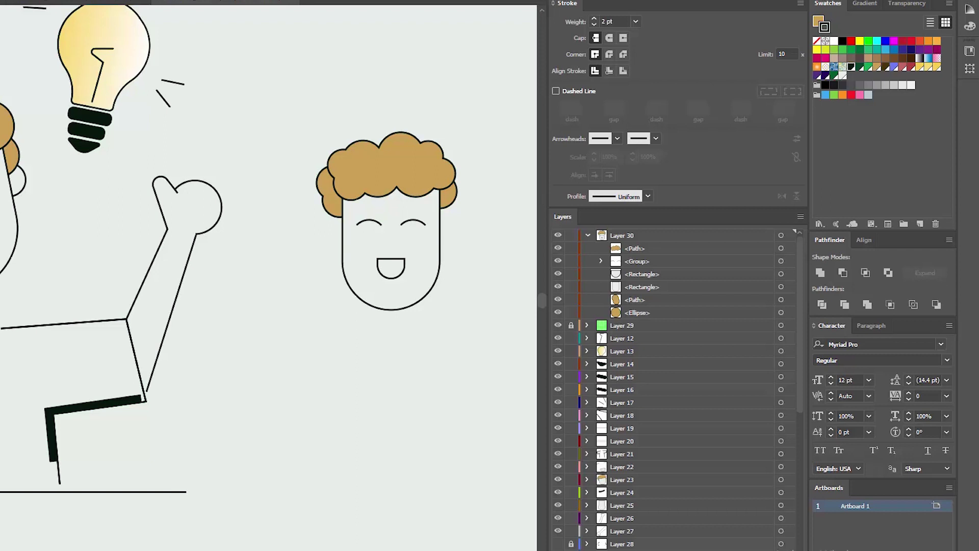
# Add two small circles as ears on either side of the face at eye level, matching the head's fill and outline
pyautogui.press('l')
pyautogui.moveTo(256, 297)
pyautogui.mouseDown()
pyautogui.moveTo(282, 323)
pyautogui.moveTo(341, 259)
pyautogui.moveTo(352, 222)
pyautogui.moveTo(443, 227)
pyautogui.mouseUp()
pyautogui.press('i')
pyautogui.click(433, 258)
pyautogui.press('v')
pyautogui.click(327, 274)
# Align the two ear circles on their vertical centers, group them and place the group behind the face
pyautogui.keyDown('shift'); pyautogui.click(345, 228); pyautogui.keyUp('shift')
pyautogui.click(864, 241)
pyautogui.click(921, 272)
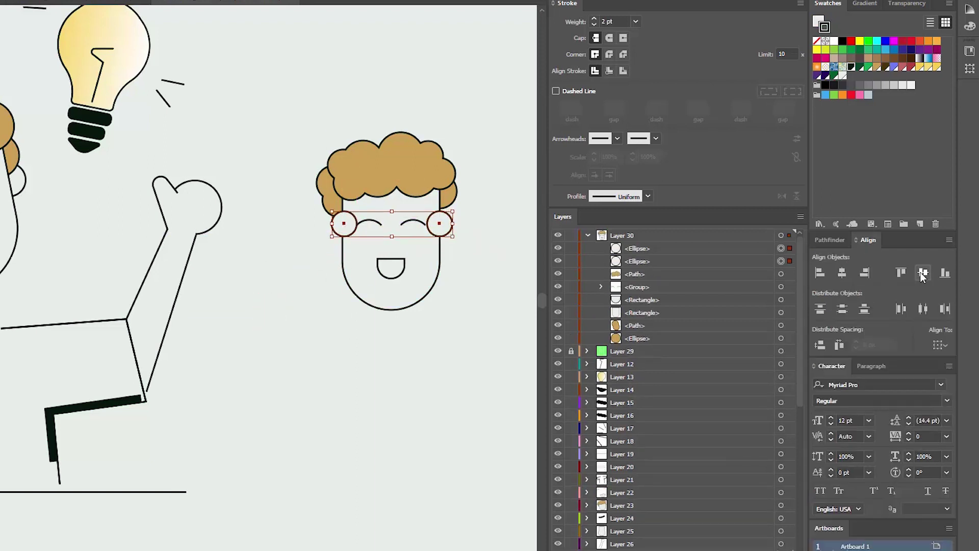
pyautogui.hotkey('ctrl', 'g')
pyautogui.moveTo(657, 250); pyautogui.dragTo(647, 305)
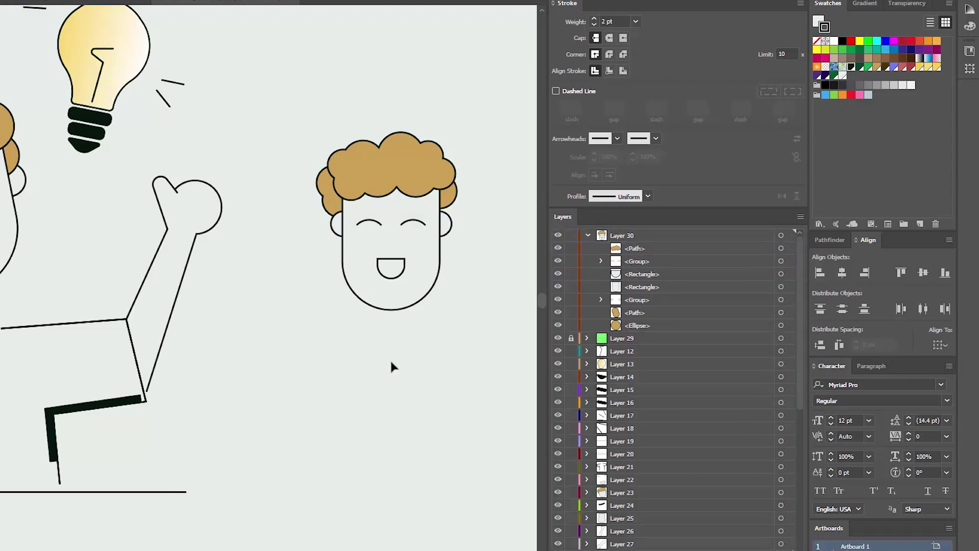
# Draw a rectangle below the head for the neck and move its two upper corners inward so it tapers upward
pyautogui.press('m')
pyautogui.moveTo(322, 371); pyautogui.dragTo(378, 439)
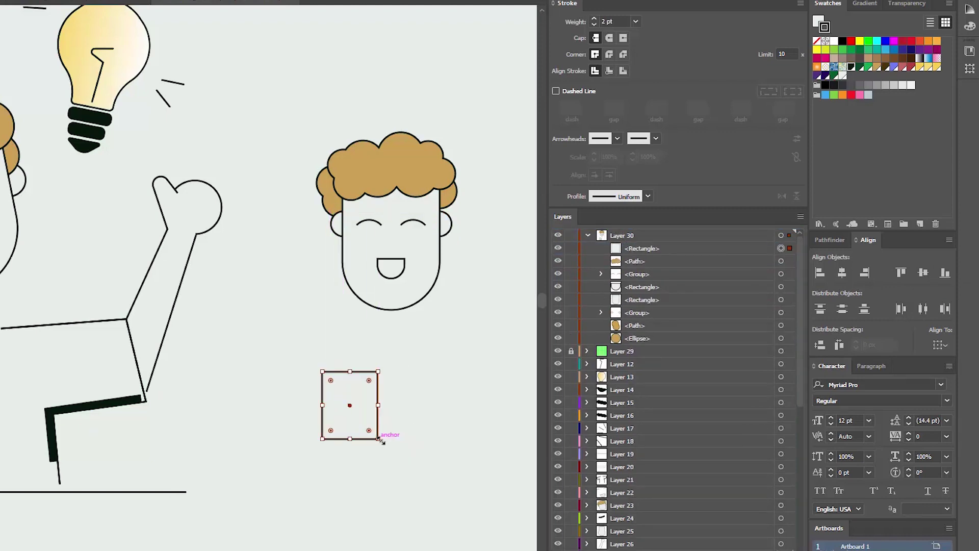
pyautogui.press('Right')
pyautogui.press('Right')
pyautogui.press('Right')
pyautogui.press('Right')
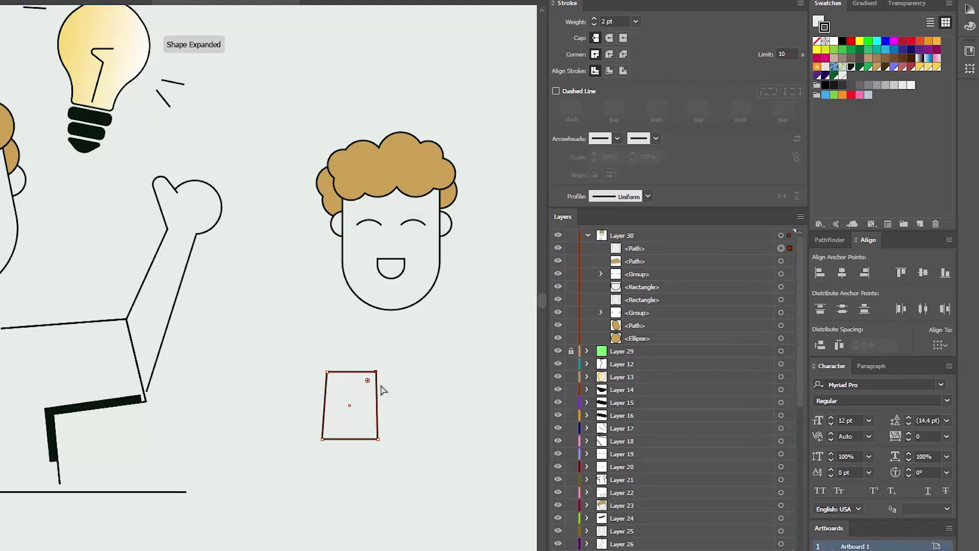
pyautogui.moveTo(377, 371); pyautogui.dragTo(373, 372)
# Round the neck's lower corners fully and position it under the chin behind all the head shapes
pyautogui.moveTo(331, 434); pyautogui.dragTo(407, 400)
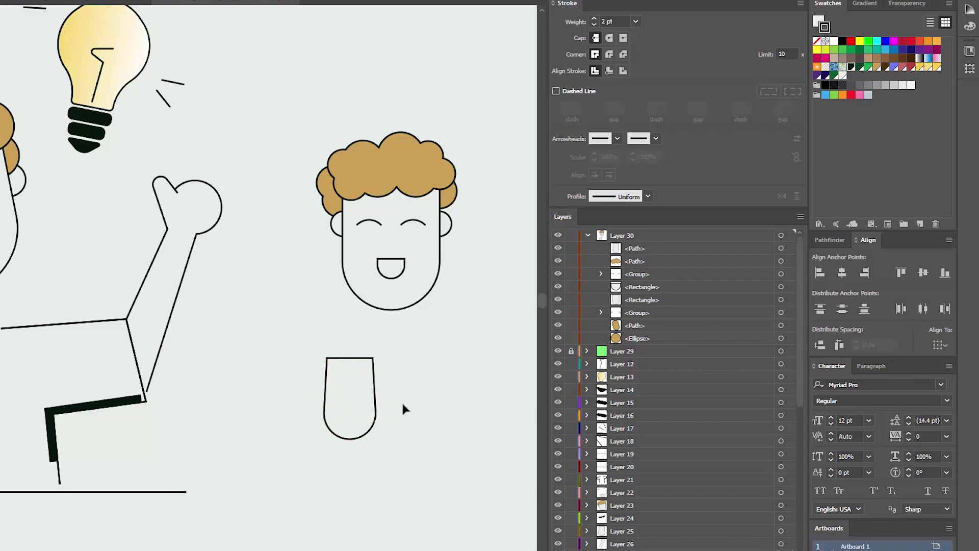
pyautogui.moveTo(402, 400); pyautogui.dragTo(442, 335)
pyautogui.hotkey('ctrl', 'shift', '[')
pyautogui.click(457, 402)
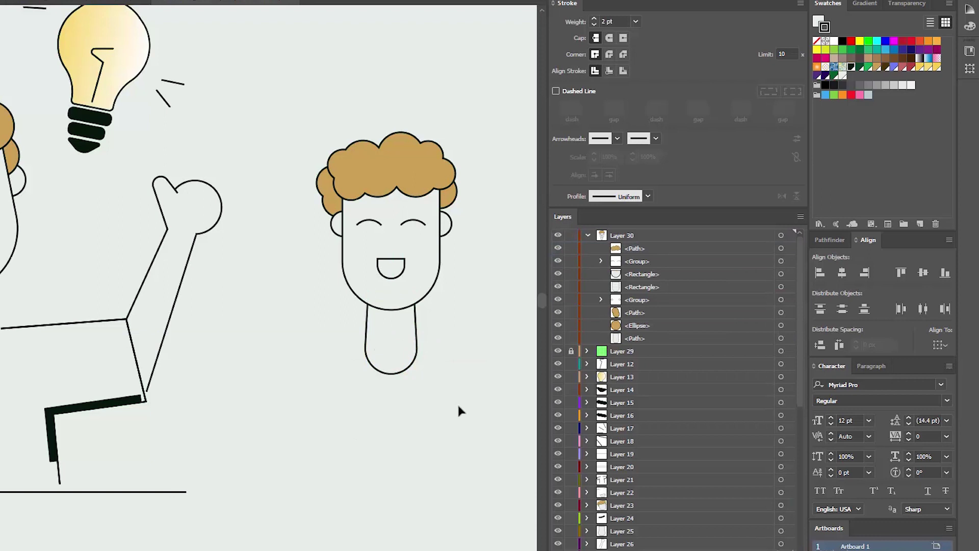
pyautogui.click(409, 366)
# Draw a curved shadow shape across the upper neck with the Pen tool and give it the finished character's near-black fill
pyautogui.press('p')
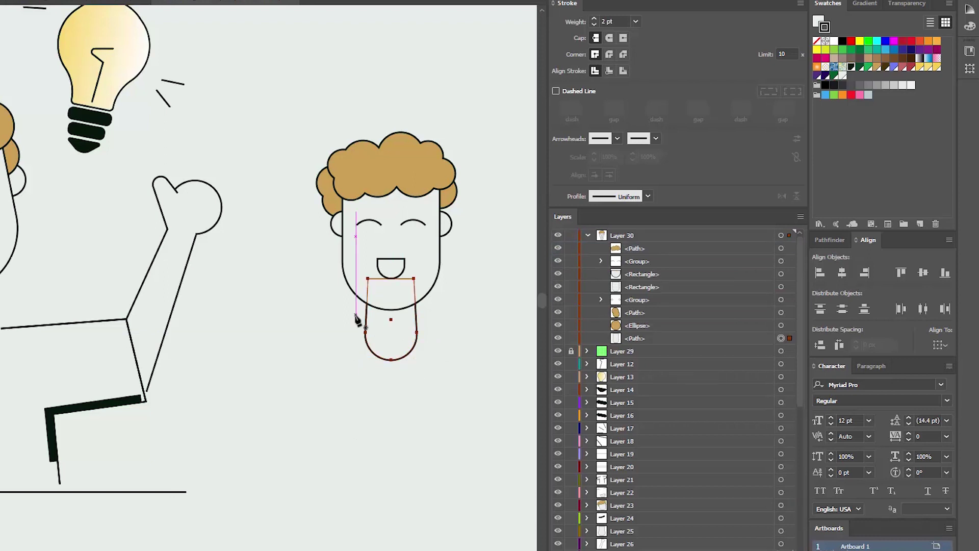
pyautogui.click(355, 319)
pyautogui.moveTo(427, 310); pyautogui.dragTo(445, 300)
pyautogui.click(427, 284)
pyautogui.click(373, 289)
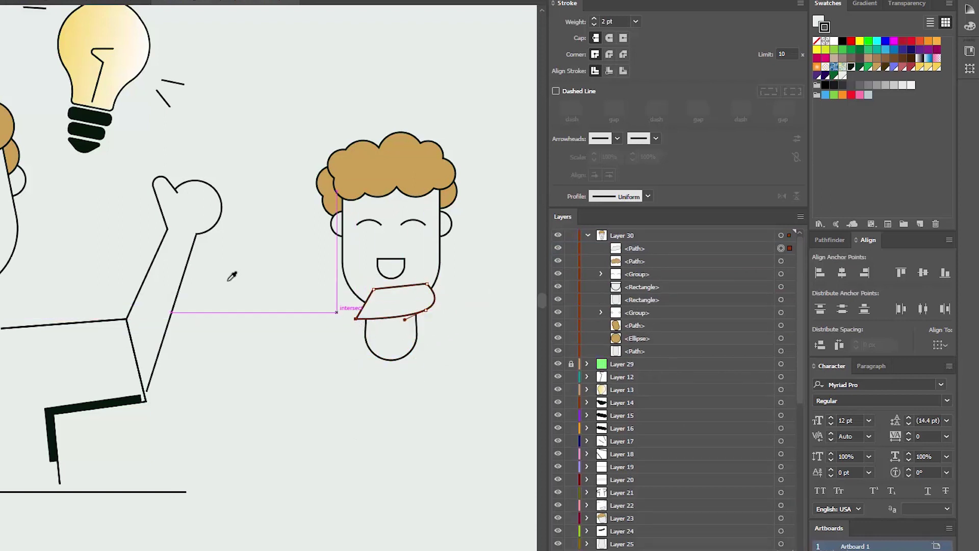
pyautogui.click(92, 405)
# Paste a copy of the neck in place, clip the shadow with it and put the clip group behind the face
pyautogui.press('v')
pyautogui.click(396, 344)
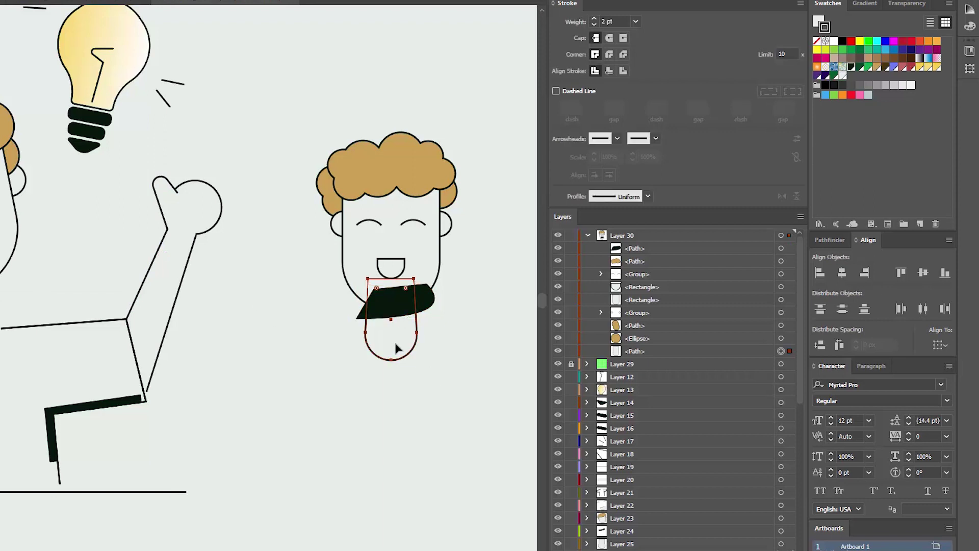
pyautogui.hotkey('ctrl', 'c')
pyautogui.hotkey('ctrl', 'shift', 'v')
pyautogui.click(782, 262)
pyautogui.keyDown('shift'); pyautogui.click(781, 248); pyautogui.keyUp('shift')
pyautogui.rightClick(419, 318)
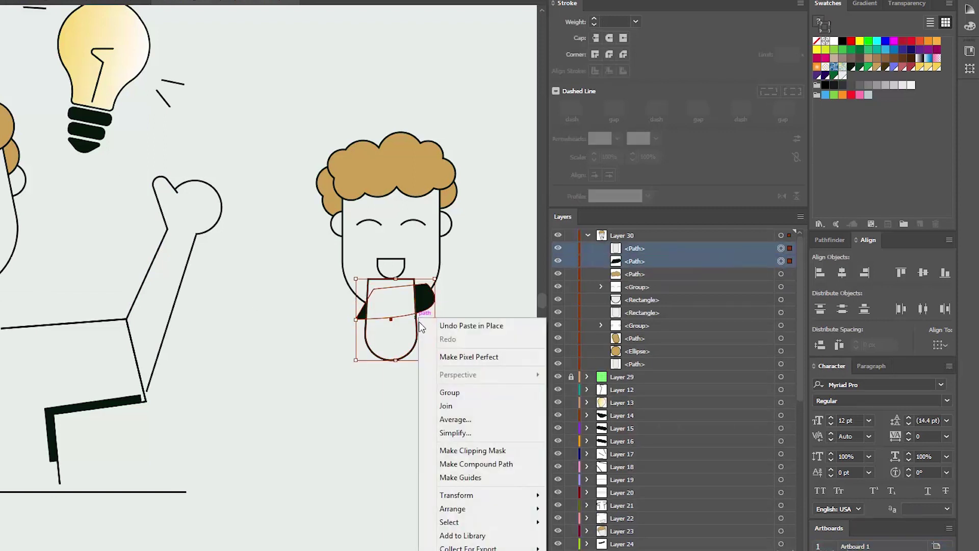
pyautogui.click(477, 451)
pyautogui.click(497, 399)
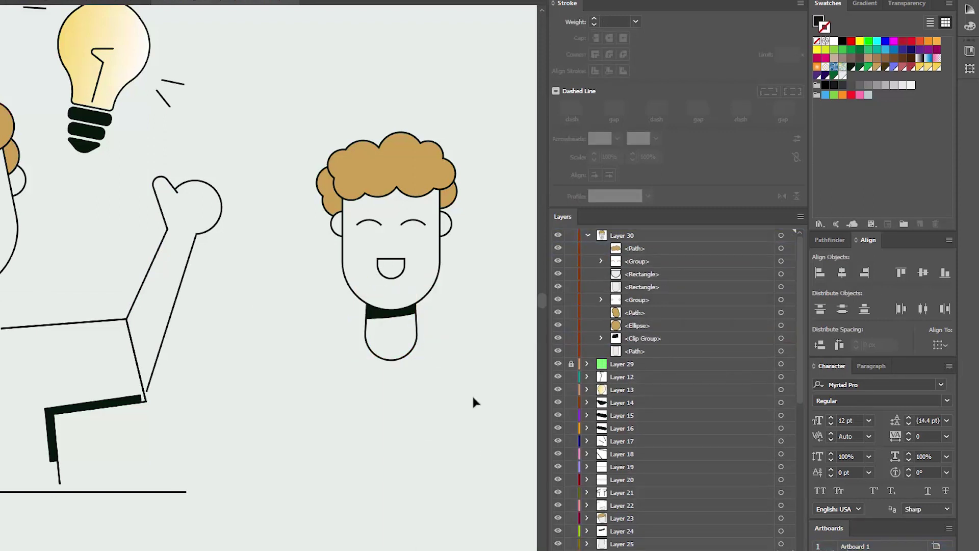
# Reshape the clipped shadow's lower curve, raising its right anchor and extending the handle to deepen the bend
pyautogui.click(602, 338)
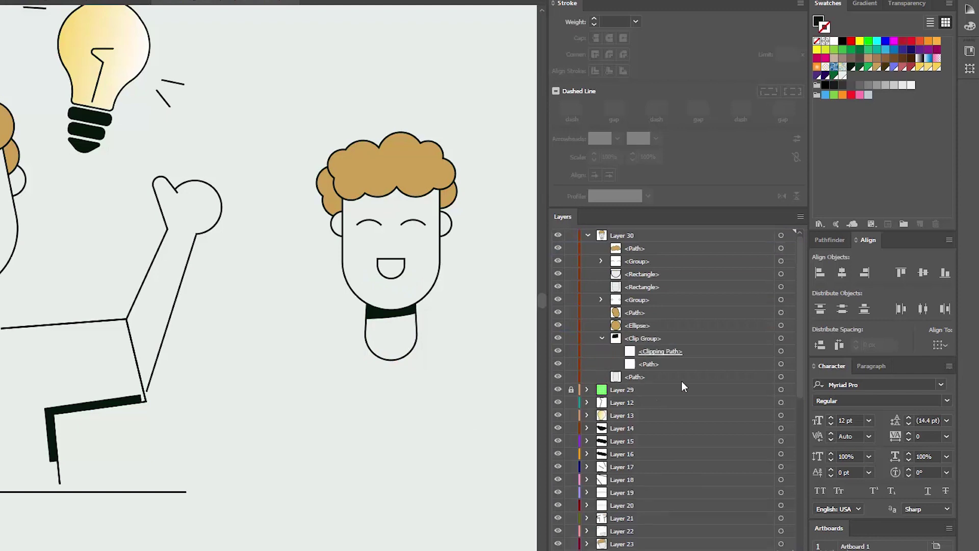
pyautogui.press('z')
pyautogui.click(428, 308)
pyautogui.click(230, 312)
pyautogui.click(178, 291)
pyautogui.press('a')
pyautogui.click(225, 314)
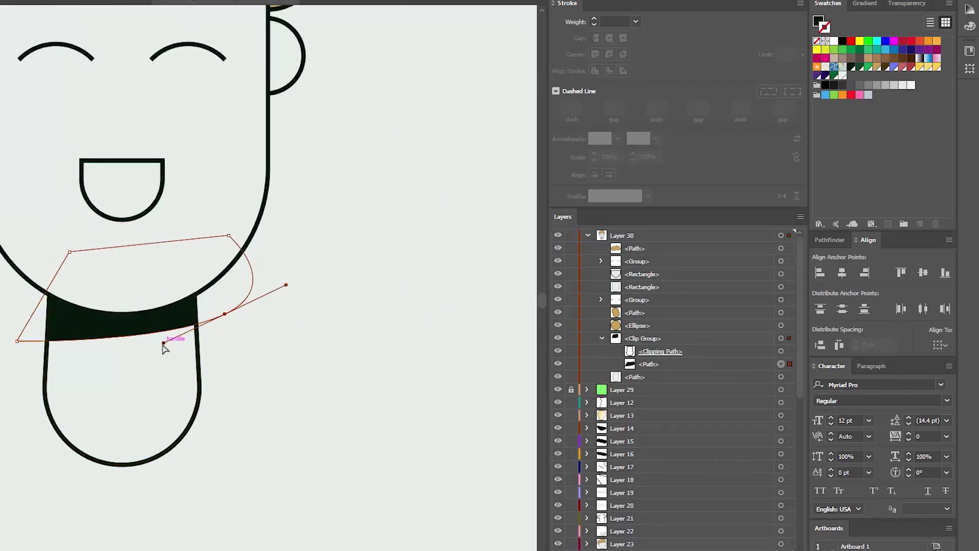
pyautogui.moveTo(163, 343); pyautogui.dragTo(133, 361)
pyautogui.moveTo(224, 314); pyautogui.dragTo(221, 295)
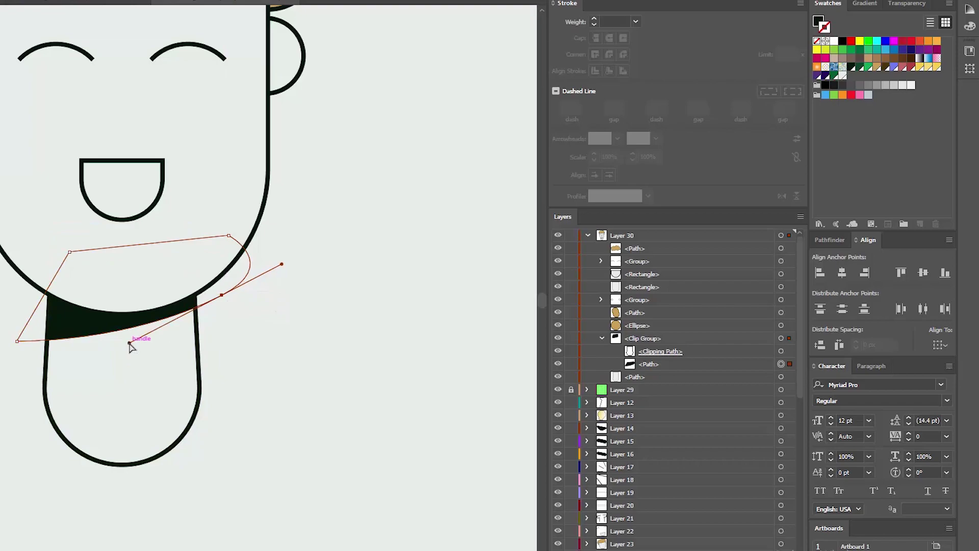
pyautogui.moveTo(129, 343); pyautogui.dragTo(126, 366)
pyautogui.click(306, 343)
# Draw an open path for the right half of a T-shirt, with shoulder, sleeve, underarm and side, beside the neck
pyautogui.press('z')
pyautogui.keyDown('alt'); pyautogui.click(198, 346); pyautogui.keyUp('alt')
pyautogui.keyDown('alt'); pyautogui.click(198, 346); pyautogui.keyUp('alt')
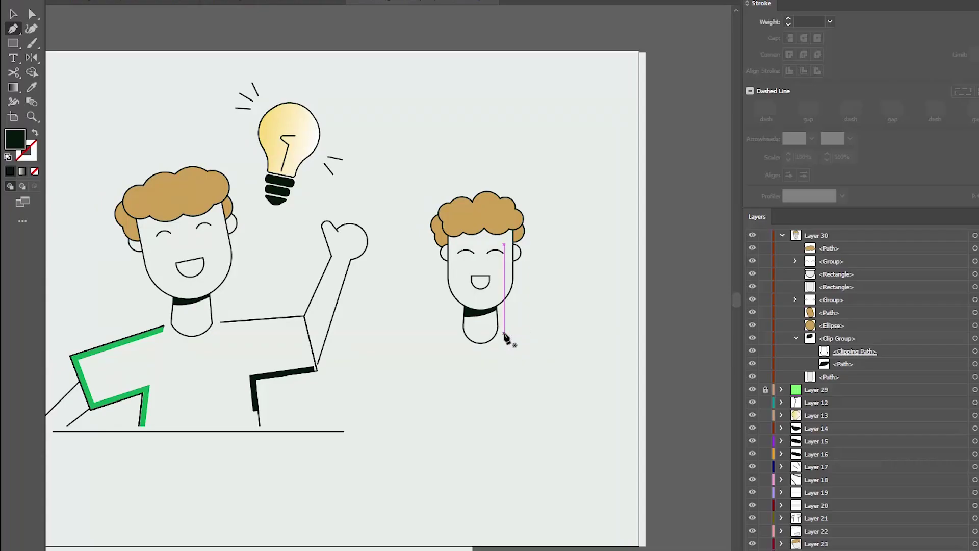
pyautogui.click(504, 334)
pyautogui.click(579, 336)
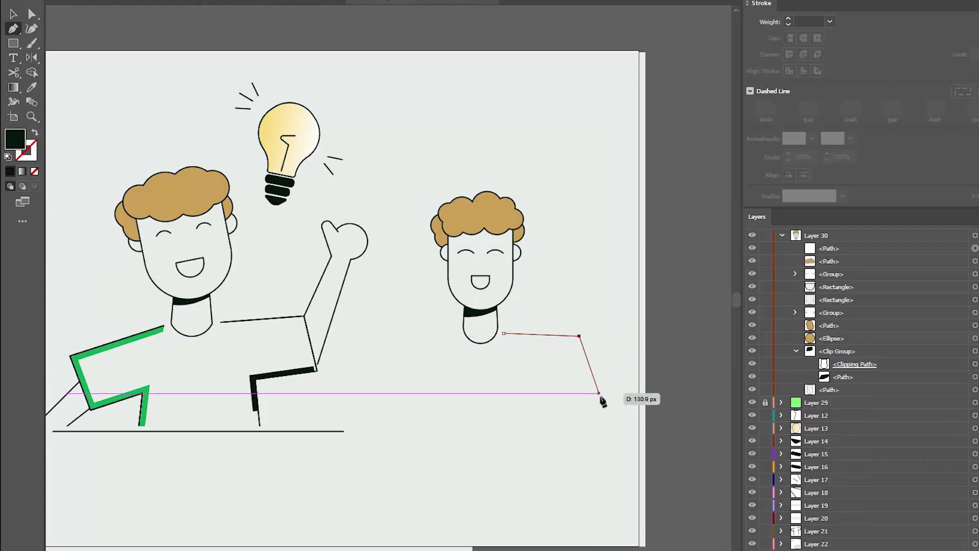
pyautogui.click(588, 390)
pyautogui.click(512, 399)
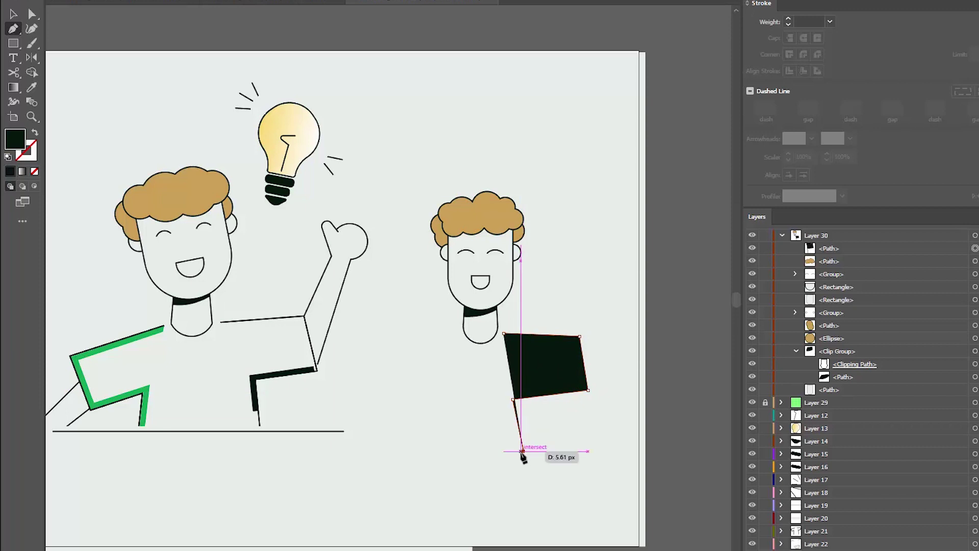
pyautogui.click(523, 451)
# Give the shirt half a light fill with a 2 pt dark outline and shift its underarm and side points
pyautogui.press('d')
pyautogui.press('a')
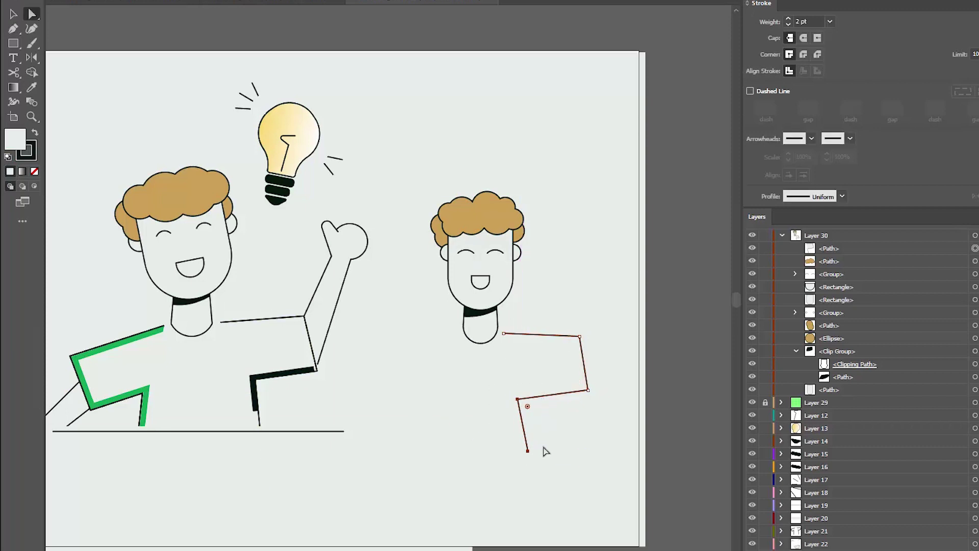
pyautogui.press('v')
# Create a mirrored copy of the shirt half and move it left to the opposite side of the neck
pyautogui.rightClick(561, 434)
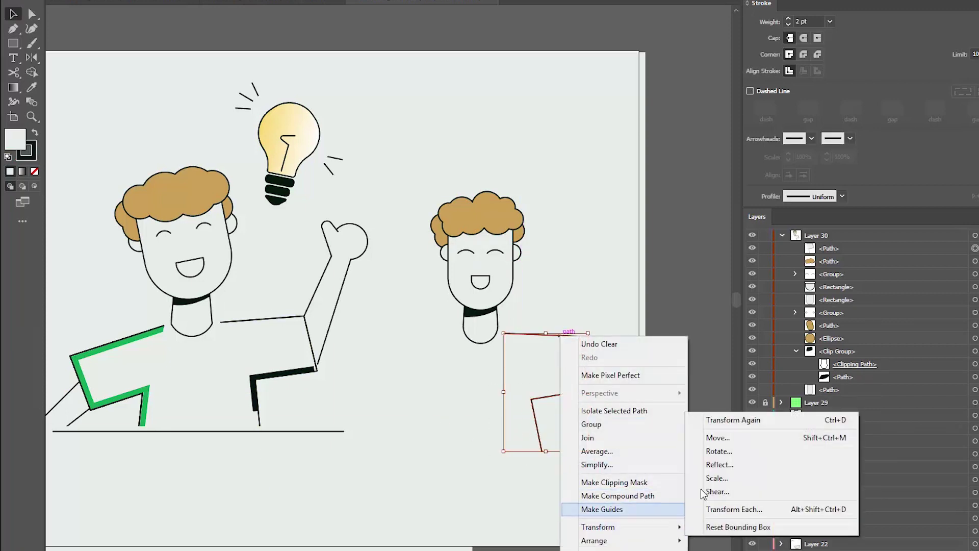
pyautogui.click(721, 403)
pyautogui.click(597, 320)
pyautogui.press('Left')
pyautogui.press('Left')
pyautogui.press('Left')
pyautogui.press('Left')
pyautogui.press('Left')
pyautogui.press('Left')
pyautogui.press('Left')
pyautogui.press('Left')
pyautogui.press('Left')
pyautogui.press('Left')
pyautogui.press('Left')
pyautogui.press('Left')
pyautogui.press('Left')
pyautogui.press('Left')
pyautogui.press('Left')
pyautogui.press('Left')
pyautogui.press('Left')
pyautogui.press('Left')
pyautogui.press('Left')
pyautogui.press('Left')
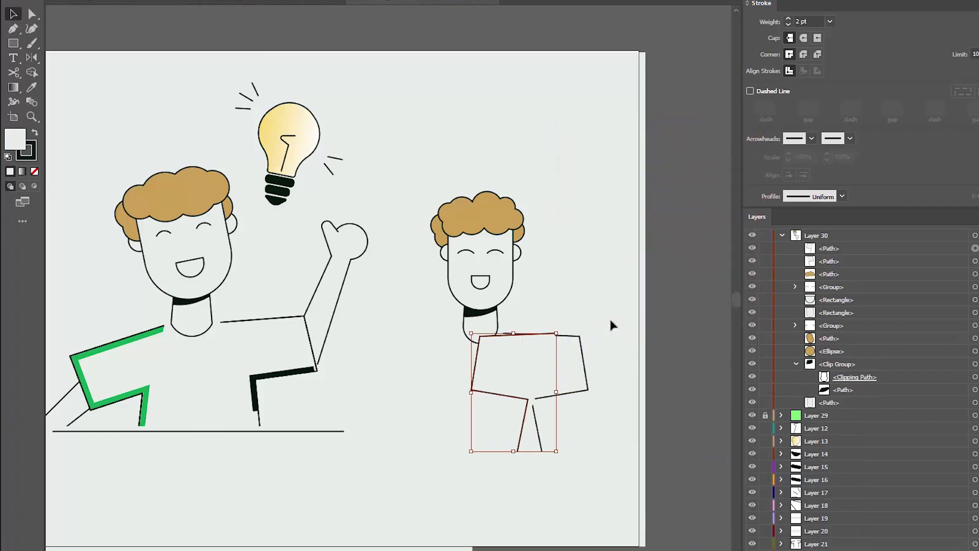
pyautogui.press('Right')
pyautogui.press('Right')
pyautogui.press('Right')
pyautogui.press('Right')
pyautogui.press('Right')
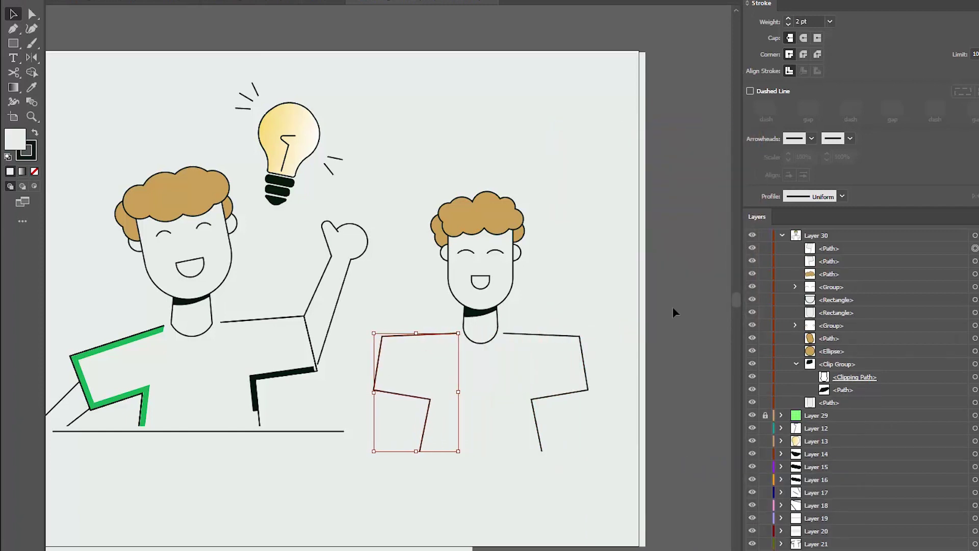
pyautogui.click(674, 310)
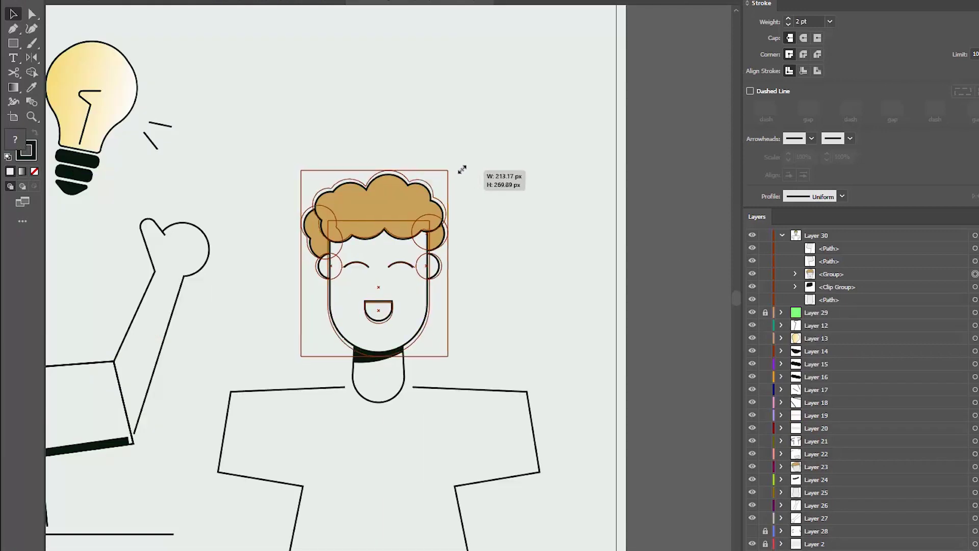
# Enlarge the grouped head slightly and shift its hair, ears, eyes and upper face down to shorten the face
pyautogui.moveTo(461, 166); pyautogui.dragTo(464, 161)
pyautogui.press('a')
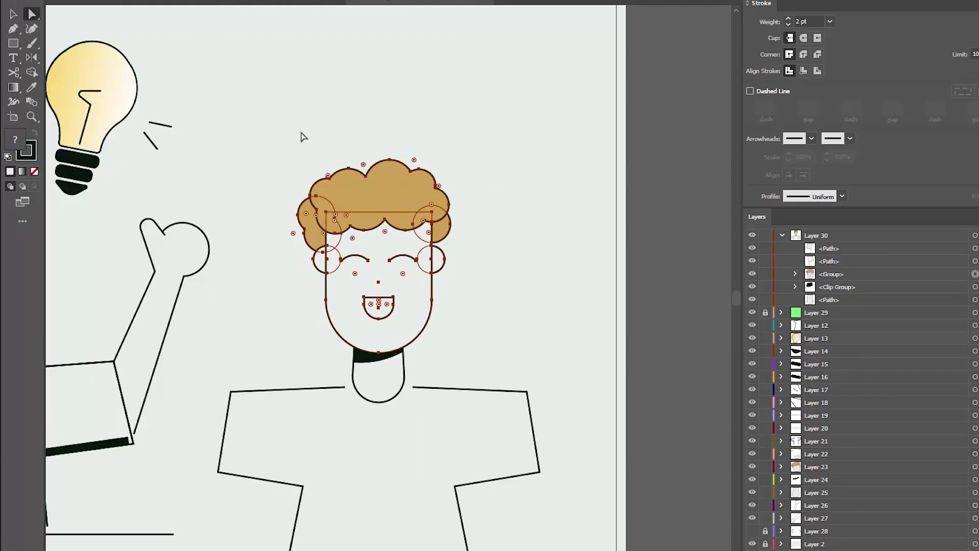
pyautogui.moveTo(260, 136); pyautogui.dragTo(455, 266)
pyautogui.press('Down')
pyautogui.press('Down')
pyautogui.press('Down')
pyautogui.press('Down')
pyautogui.press('Down')
pyautogui.press('Down')
pyautogui.press('Down')
pyautogui.press('Down')
pyautogui.press('Down')
pyautogui.press('Down')
pyautogui.press('Down')
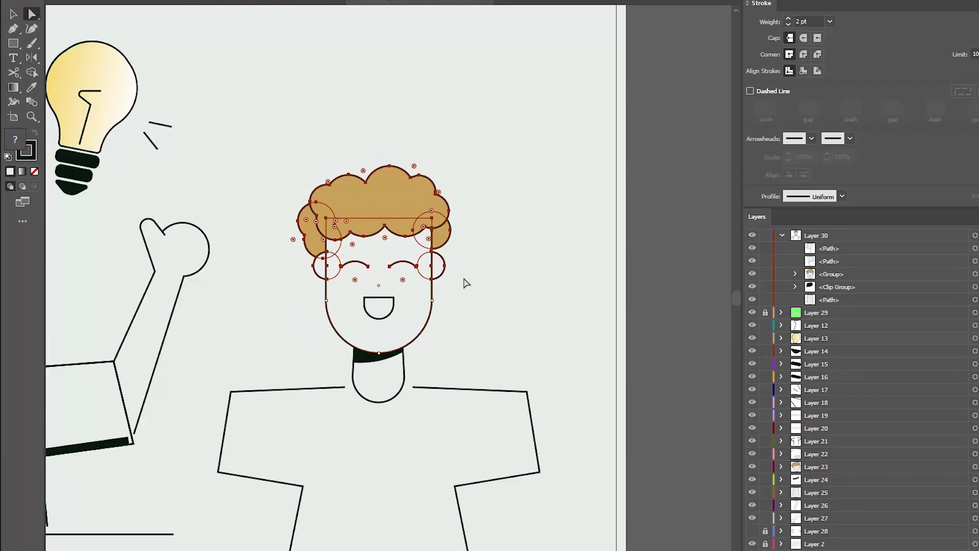
# Scale the pair of closed eyes uniformly to 80%
pyautogui.rightClick(400, 266)
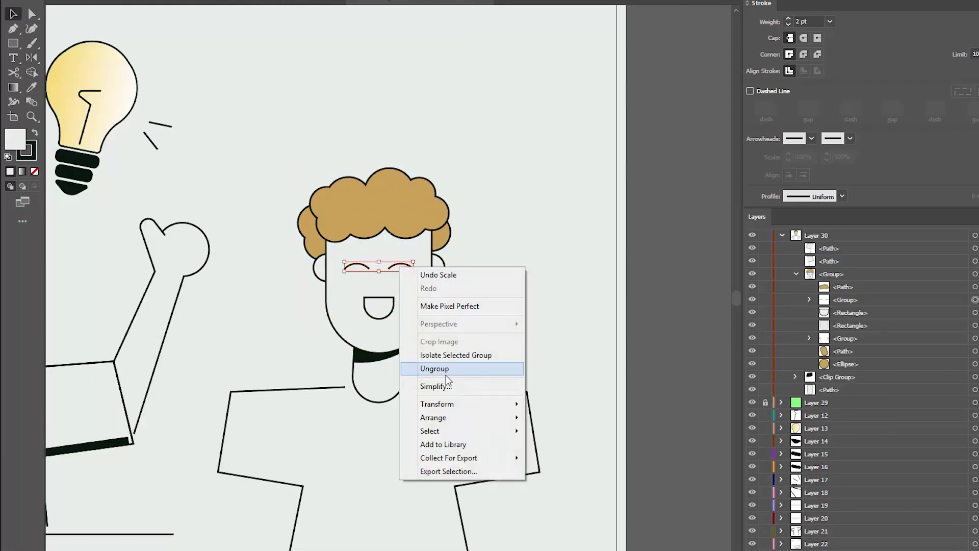
pyautogui.click(437, 404)
pyautogui.click(555, 462)
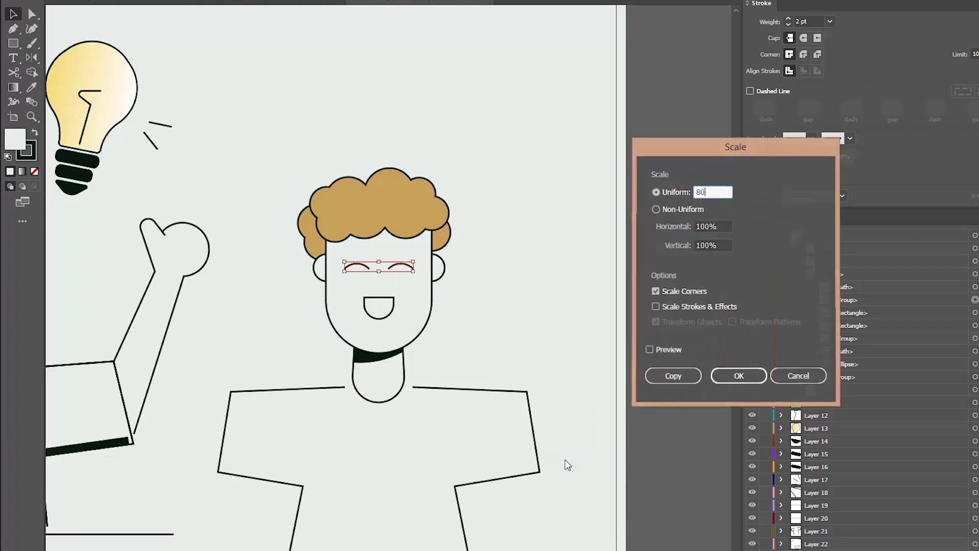
pyautogui.press('Return')
# Move the individual eyes slightly farther apart and nudge the mouth a little lower on the face
pyautogui.click(809, 300)
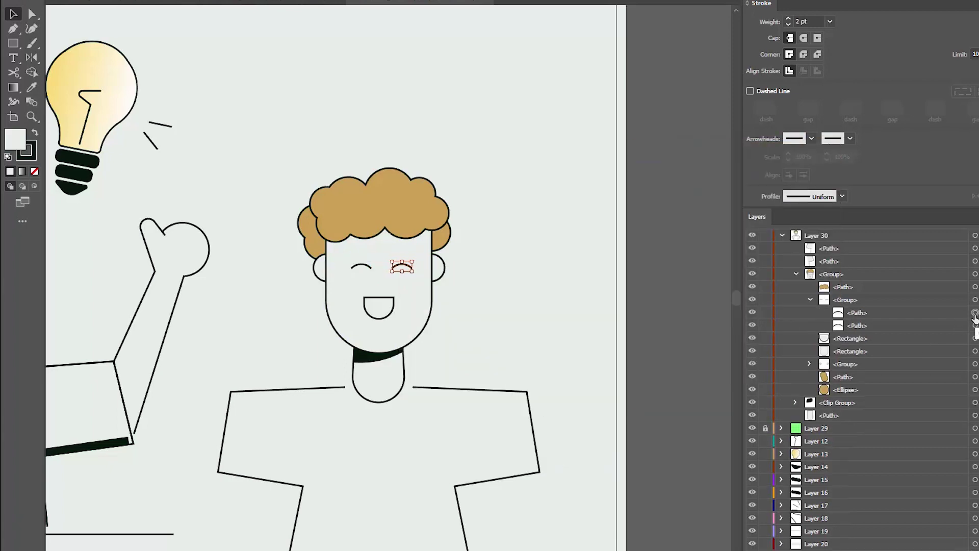
pyautogui.click(590, 303)
pyautogui.press('z')
pyautogui.keyDown('alt'); pyautogui.click(571, 259); pyautogui.keyUp('alt')
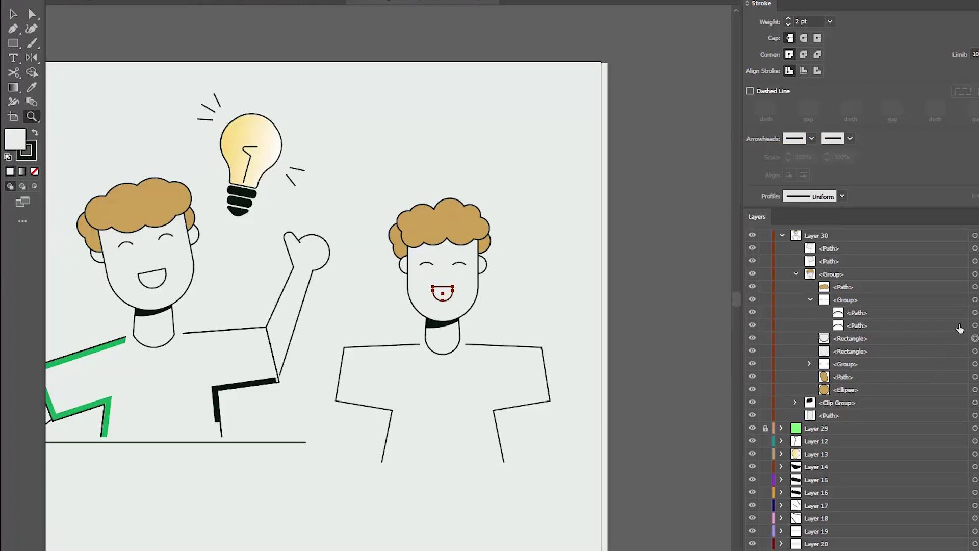
pyautogui.press('Down')
pyautogui.press('Down')
pyautogui.press('Down')
pyautogui.press('Down')
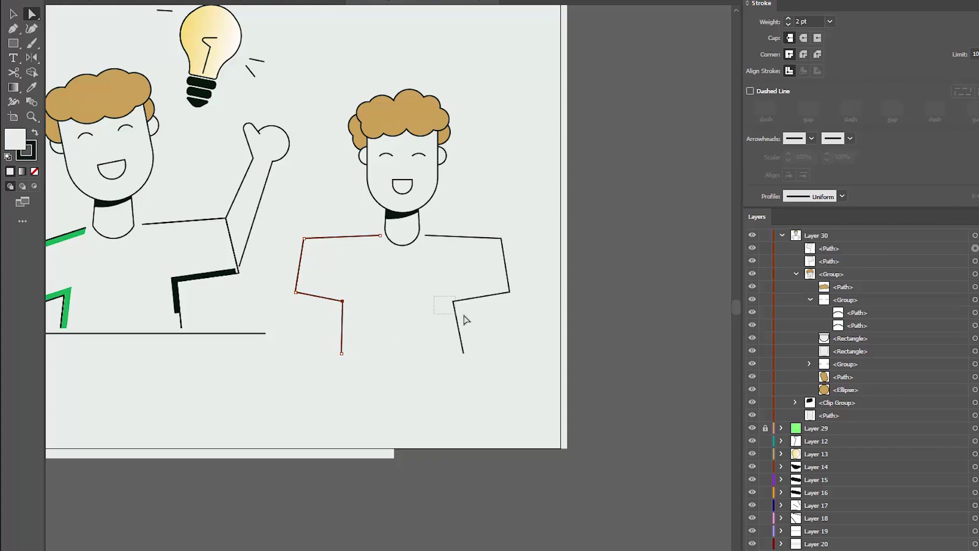
# Draw a raised right arm from the shirt's sleeve, ending in a hand with an upright thumb, using the Pen tool
pyautogui.click(525, 323)
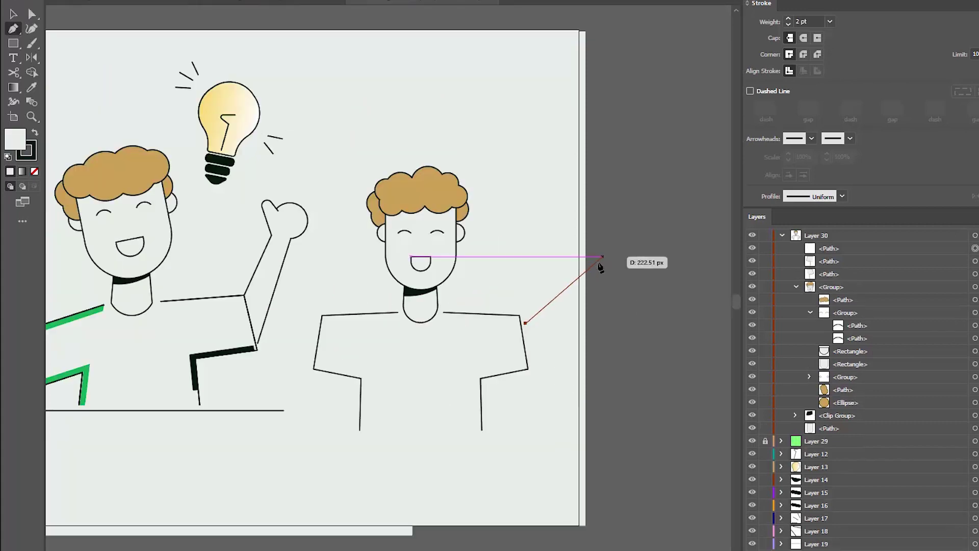
pyautogui.click(582, 271)
pyautogui.click(576, 238)
pyautogui.click(588, 233)
pyautogui.click(593, 246)
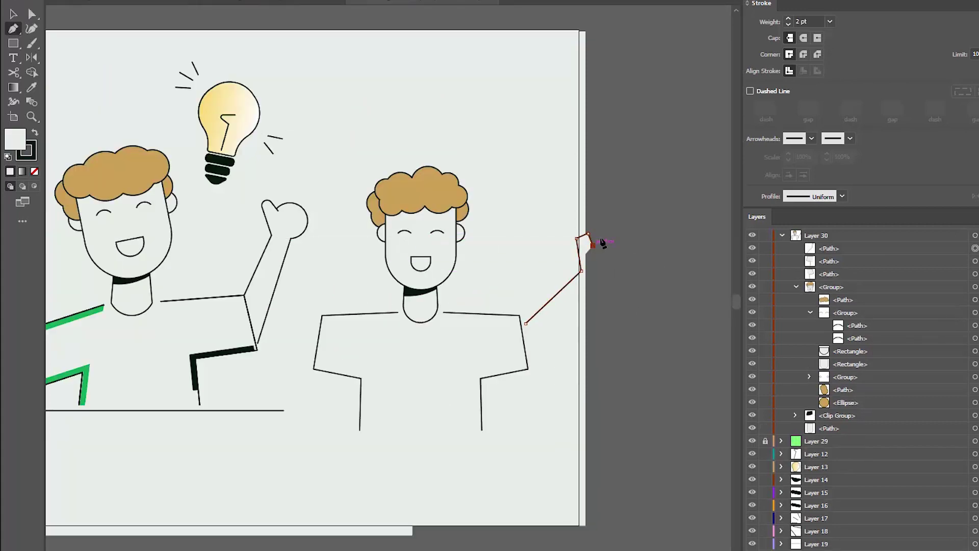
pyautogui.click(615, 239)
pyautogui.click(633, 257)
pyautogui.click(624, 275)
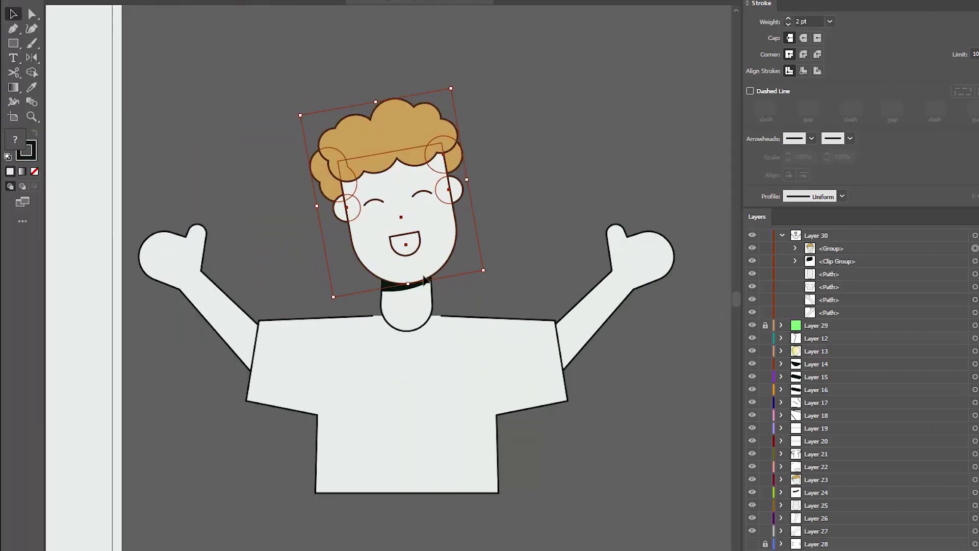
# Swing the left arm lower and reshape the shirt's left sleeve to follow it
pyautogui.click(229, 375)
pyautogui.click(284, 403)
pyautogui.moveTo(250, 376); pyautogui.dragTo(238, 389)
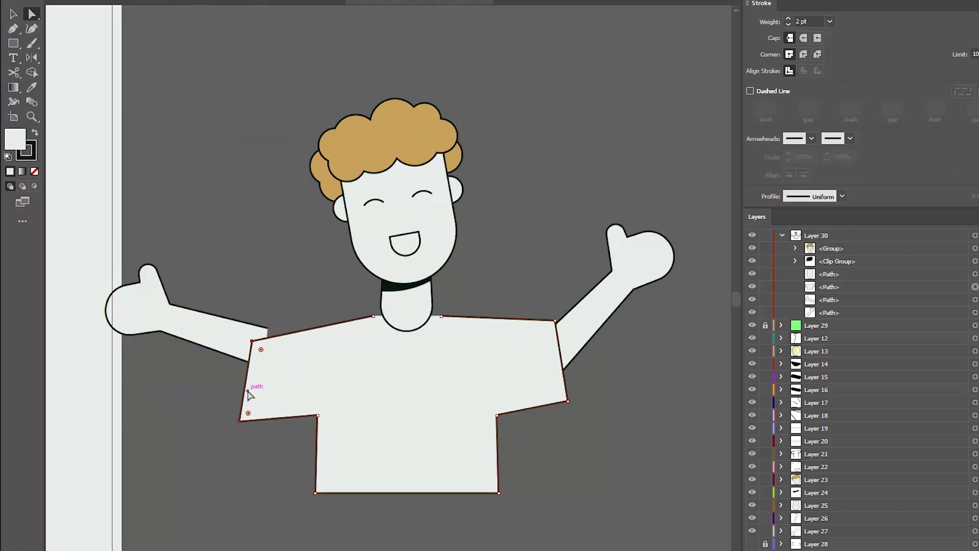
# Nudge the left arm slightly down and trace a line with the Pen tool along the shirt's left shoulder and sleeve edge
pyautogui.press('v')
pyautogui.moveTo(212, 330); pyautogui.dragTo(222, 346)
pyautogui.click(218, 286)
pyautogui.press('p')
pyautogui.click(371, 320)
pyautogui.click(248, 338)
pyautogui.click(237, 408)
pyautogui.click(314, 408)
pyautogui.press('v')
pyautogui.scroll(-3, 316, 410)
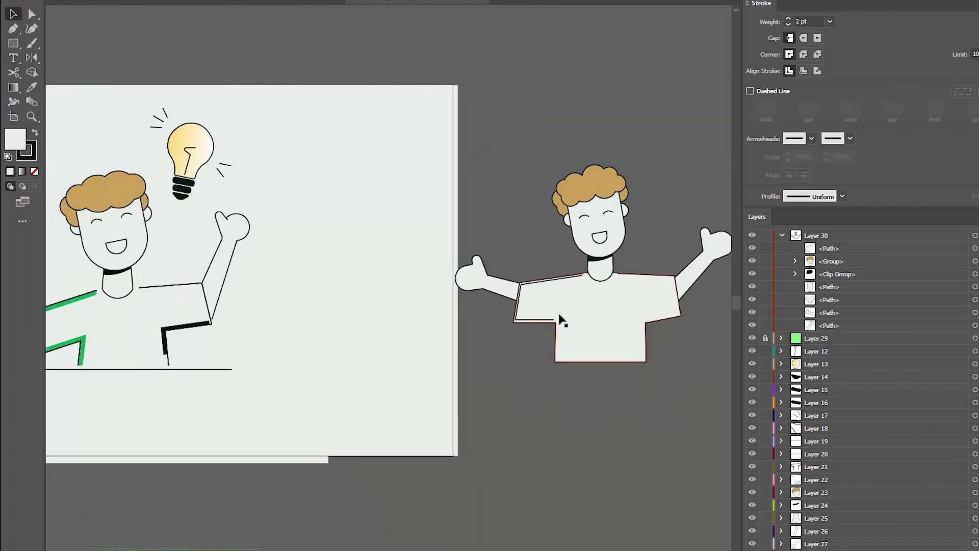
# Copy the green shading style from the example's shirt onto the sleeve line and shift its points slightly to the right
pyautogui.press('i')
pyautogui.click(77, 292)
pyautogui.scroll(5, 558, 297)
pyautogui.press('a')
pyautogui.press('Right')
pyautogui.press('Right')
pyautogui.press('Right')
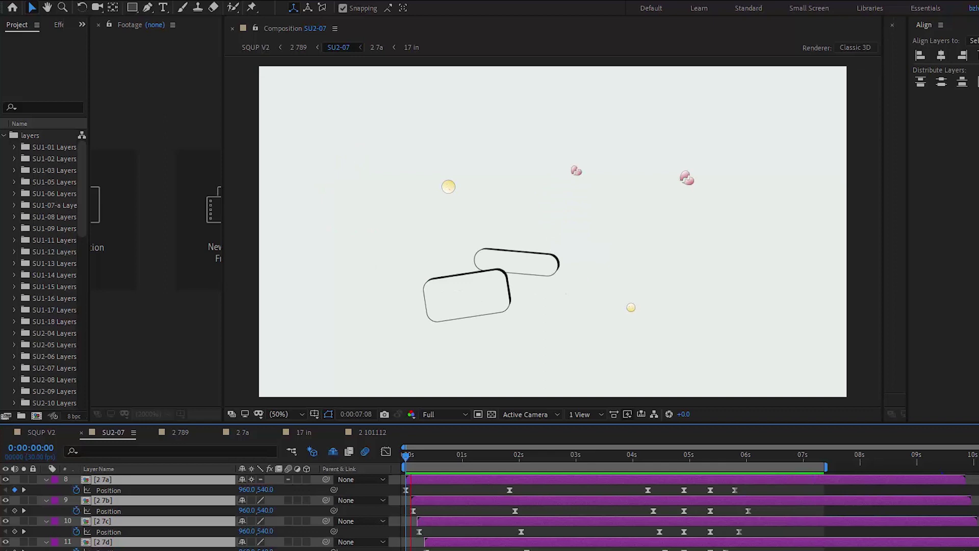
# Switch to After Effects, open the 2 7a precomp and scrub through the spade card's animation
pyautogui.doubleClick(119, 479)
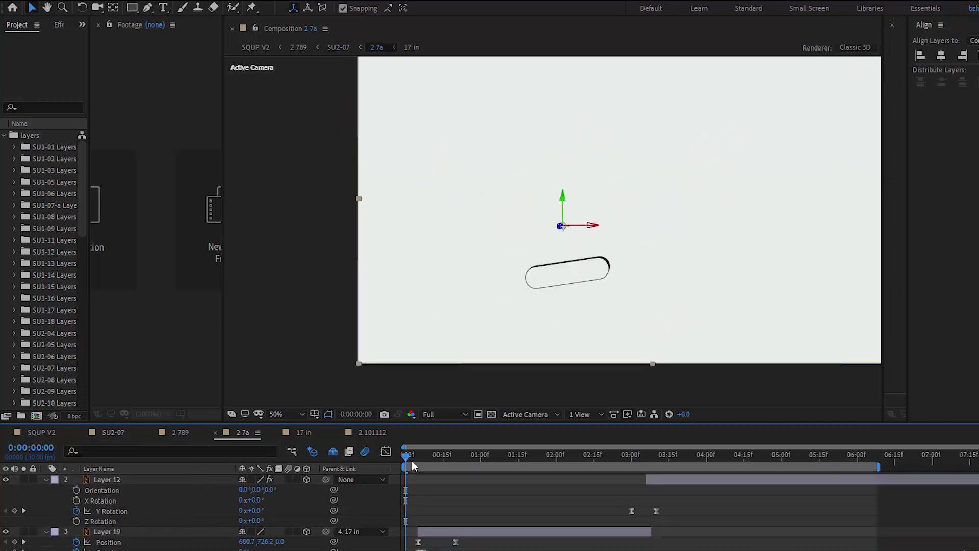
pyautogui.moveTo(418, 456); pyautogui.dragTo(473, 475)
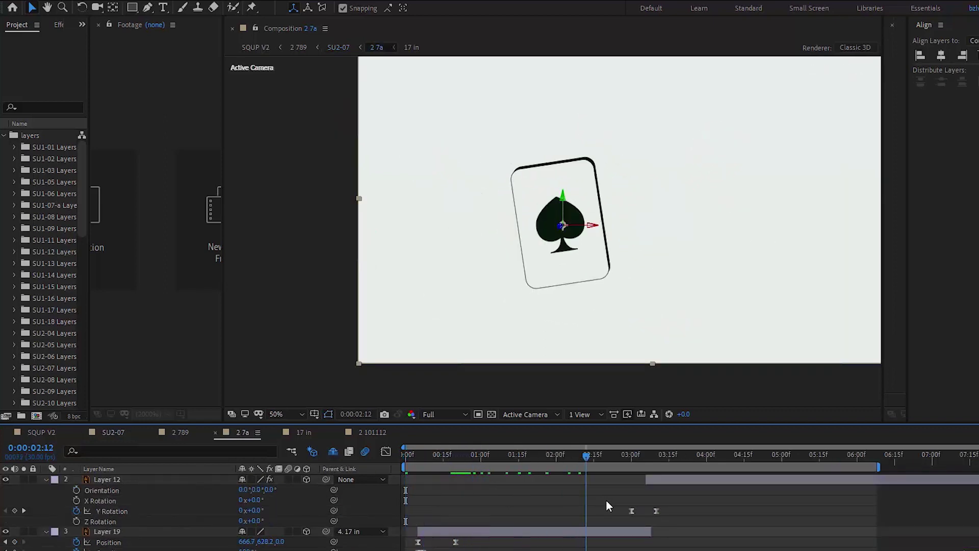
pyautogui.moveTo(693, 512); pyautogui.dragTo(693, 512)
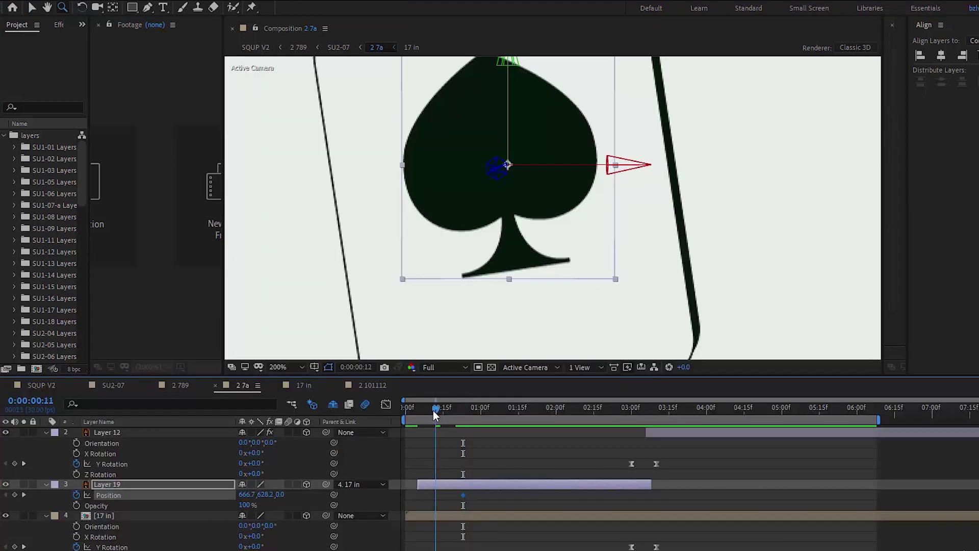
# Keyframe Layer 19's Position at 0:00:00:08 to 686.7, 718.2 so the spade starts lower on the card
pyautogui.moveTo(433, 410); pyautogui.dragTo(425, 415)
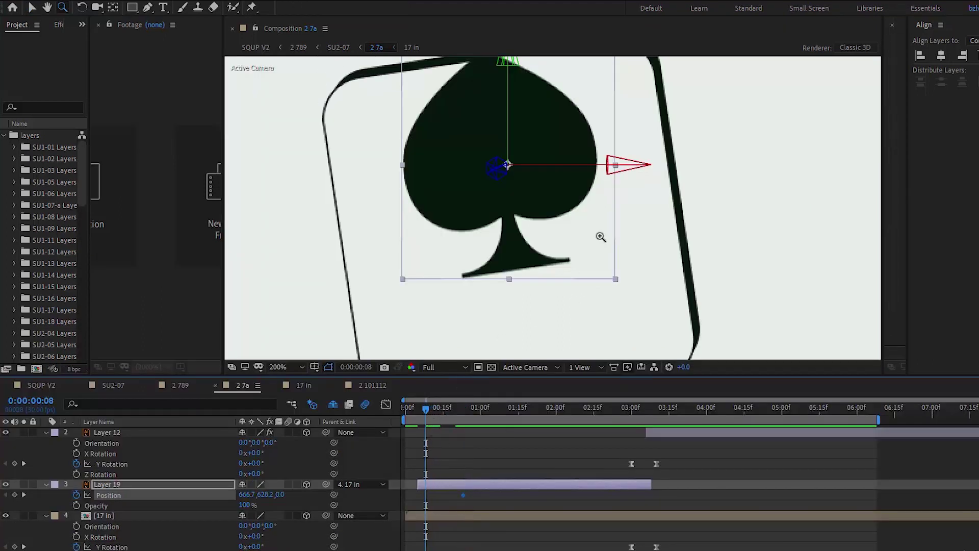
pyautogui.keyDown('alt'); pyautogui.click(617, 225); pyautogui.keyUp('alt')
pyautogui.moveTo(580, 261); pyautogui.dragTo(583, 250)
pyautogui.hotkey('shift', 'Down')
pyautogui.hotkey('shift', 'Down')
pyautogui.hotkey('shift', 'Right')
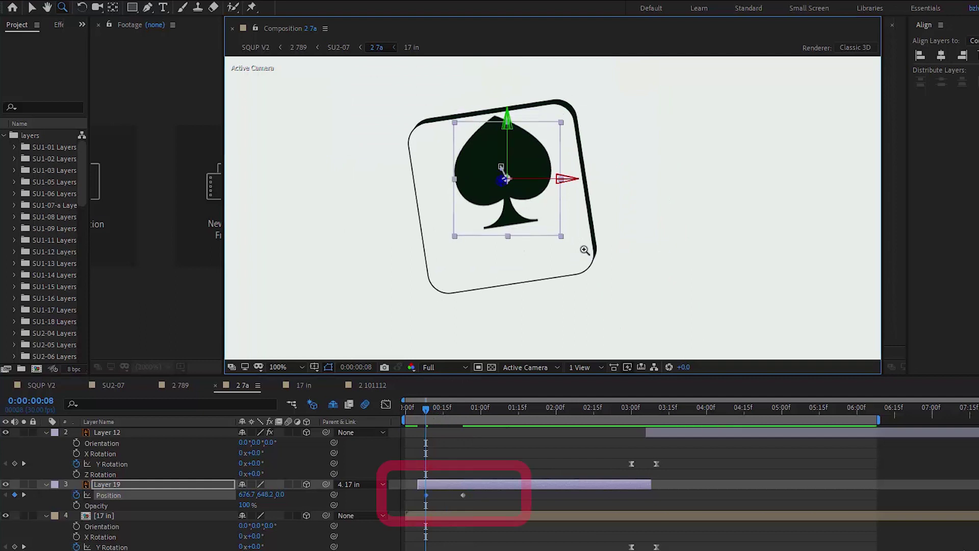
pyautogui.hotkey('shift', 'Down')
pyautogui.hotkey('shift', 'Down')
pyautogui.hotkey('shift', 'Down')
pyautogui.hotkey('shift', 'Right')
pyautogui.hotkey('shift', 'Down')
pyautogui.hotkey('shift', 'Down')
pyautogui.hotkey('shift', 'Down')
pyautogui.hotkey('shift', 'Down')
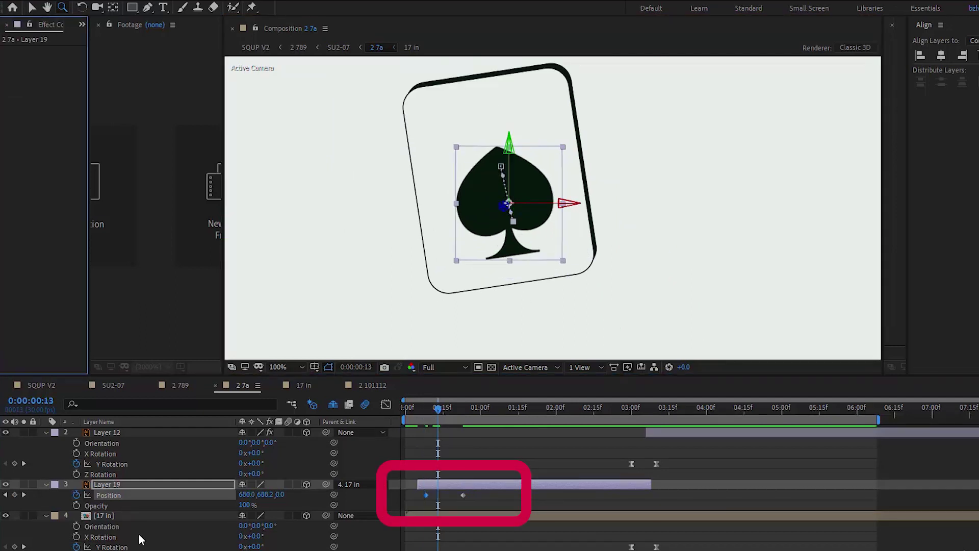
# Keyframe Layer 19's Opacity from 0% at 0:00:00:08 to 100% about three frames after it
pyautogui.hotkey('alt', 'shift', 't')
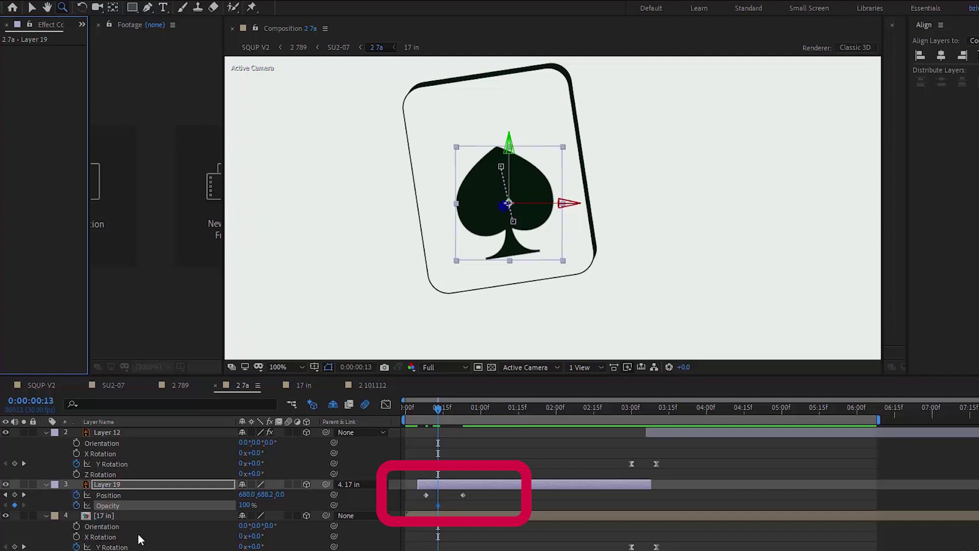
pyautogui.moveTo(435, 408); pyautogui.dragTo(426, 413)
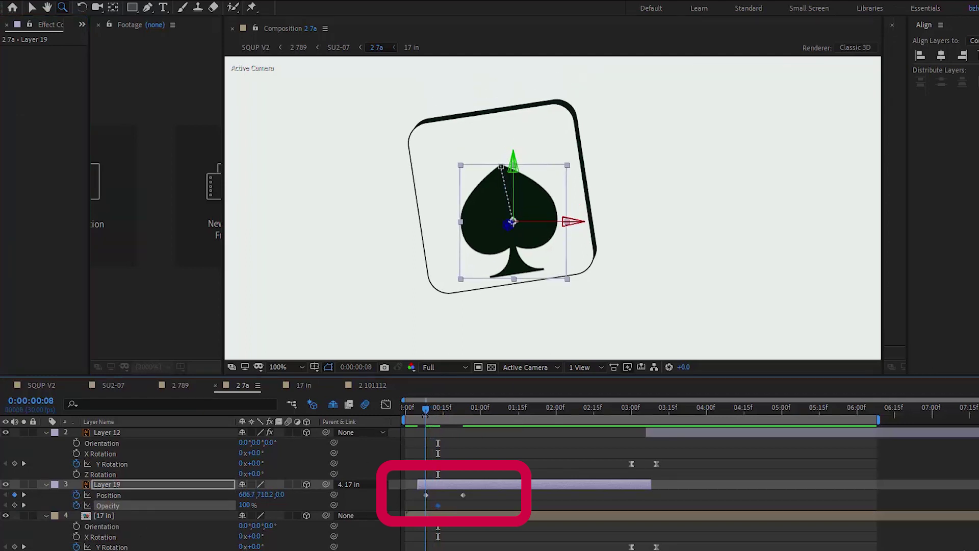
pyautogui.moveTo(242, 506); pyautogui.dragTo(173, 508)
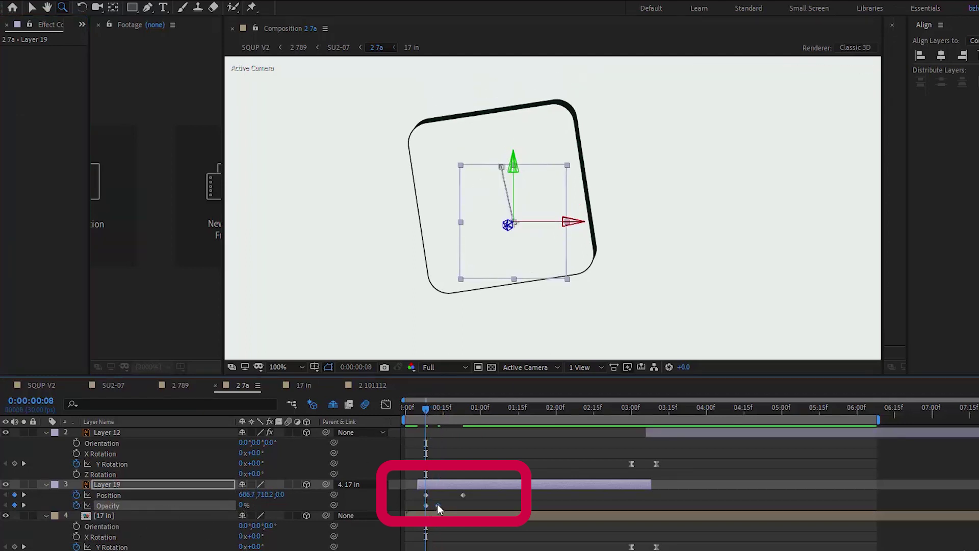
pyautogui.moveTo(438, 505); pyautogui.dragTo(465, 502)
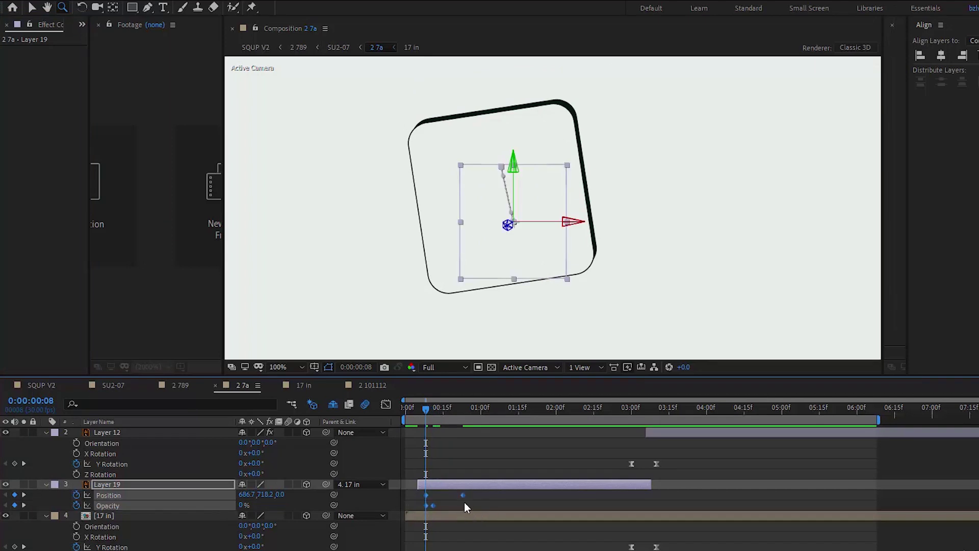
# Apply Easy Ease to Layer 19's Position and Opacity keyframes and retime them so the rise starts at about frame 5 and the fade just after
pyautogui.rightClick(429, 505)
pyautogui.click(612, 536)
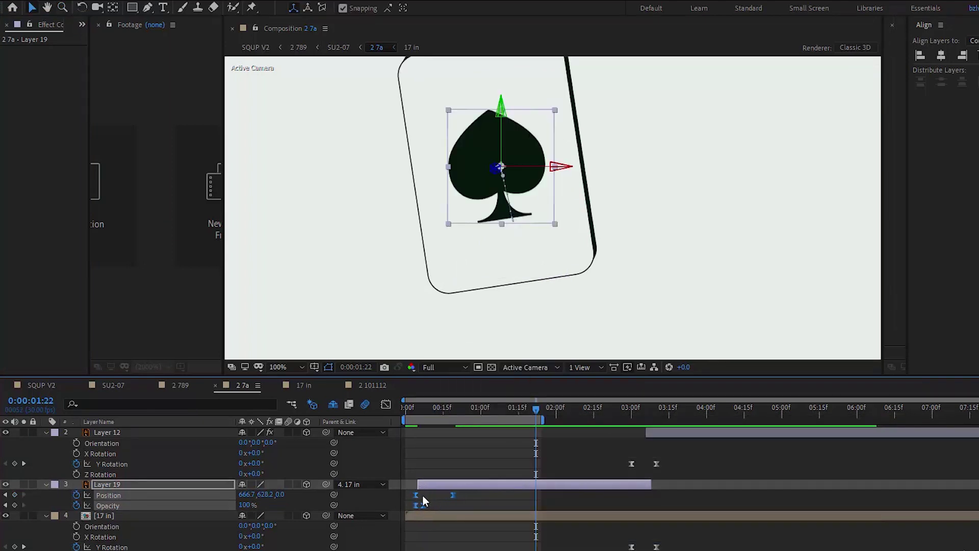
pyautogui.moveTo(458, 495); pyautogui.dragTo(561, 510)
pyautogui.click(426, 413)
pyautogui.press('=')
pyautogui.moveTo(437, 496); pyautogui.dragTo(432, 498)
pyautogui.moveTo(455, 412); pyautogui.dragTo(440, 427)
pyautogui.click(431, 475)
pyautogui.moveTo(430, 507); pyautogui.dragTo(436, 506)
pyautogui.press('space')
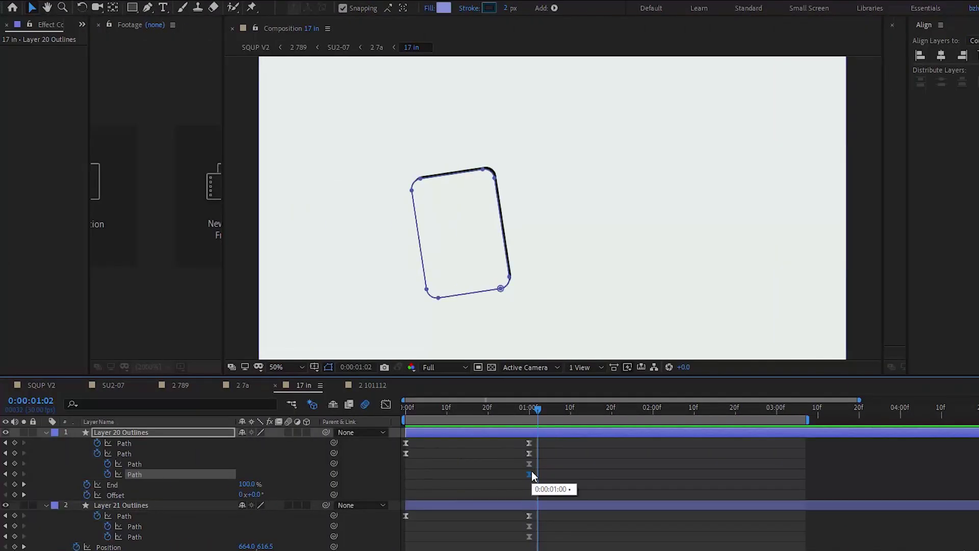
# Delete all Path keyframes of Layer 20 Outlines and Layer 21 Outlines in the 17 in composition
pyautogui.moveTo(539, 448); pyautogui.dragTo(405, 548)
pyautogui.click(535, 433)
pyautogui.press('Delete')
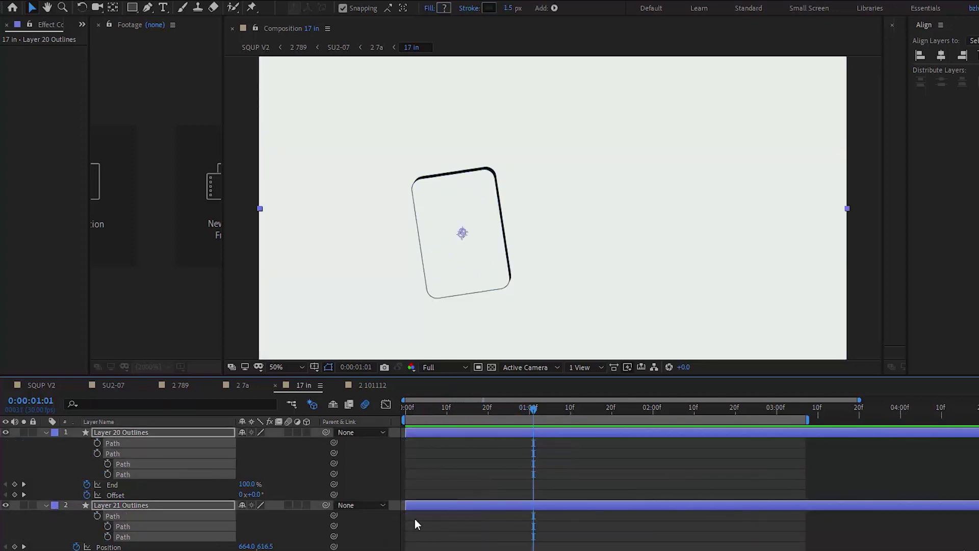
# Collapse the revealed properties of Layer 20 Outlines and Layer 21 Outlines
pyautogui.click(134, 433)
pyautogui.press('y')
pyautogui.press('u')
pyautogui.click(135, 444)
pyautogui.press('u')
pyautogui.click(129, 518)
# Filter the outline layer's properties by "path" and set Path keyframes at one second for both Layer 20 and Layer 21 Outlines
pyautogui.click(142, 432)
pyautogui.click(146, 406)
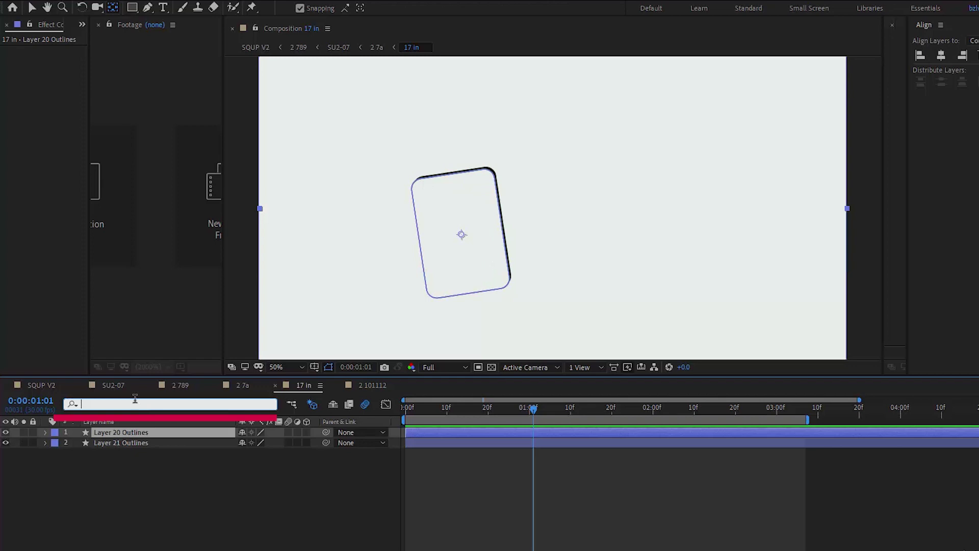
pyautogui.write('path')
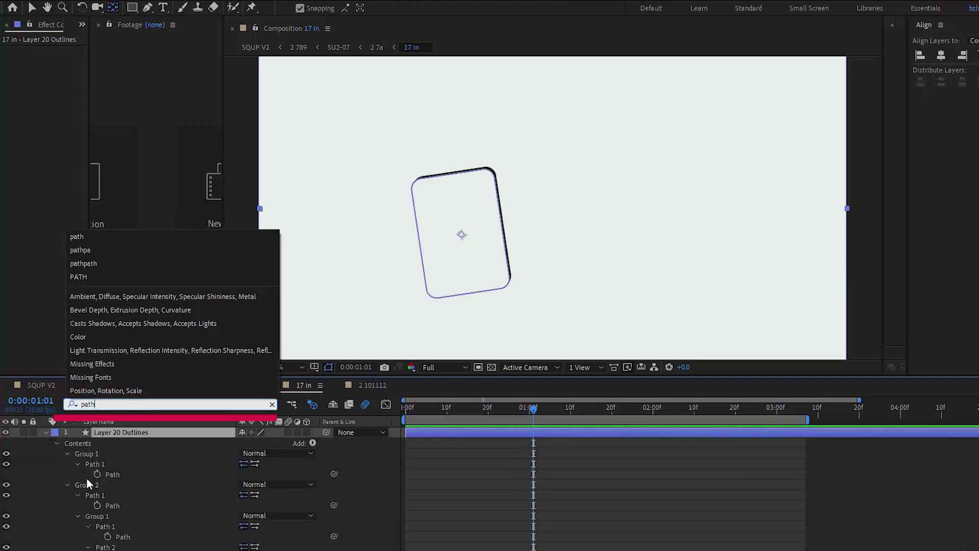
pyautogui.moveTo(97, 474); pyautogui.dragTo(109, 549)
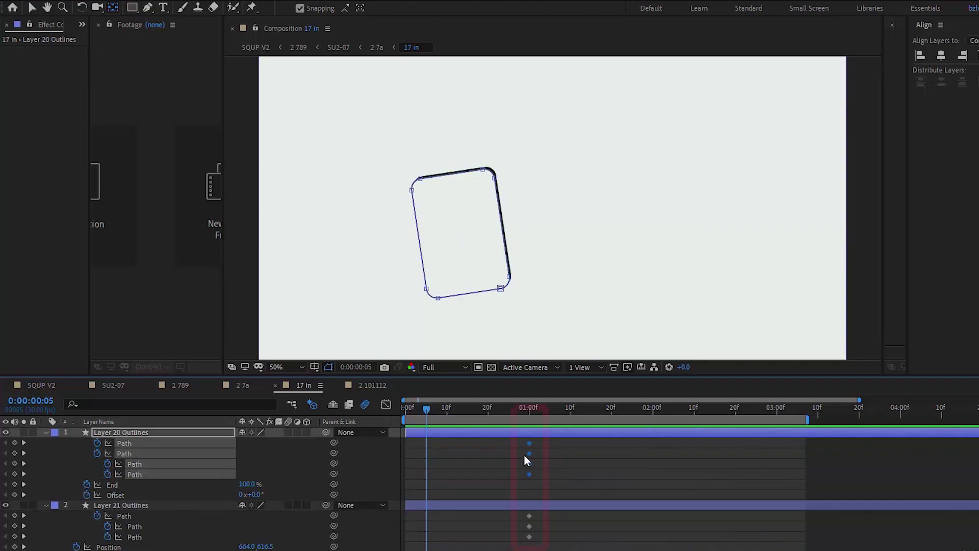
pyautogui.moveTo(506, 438); pyautogui.dragTo(548, 548)
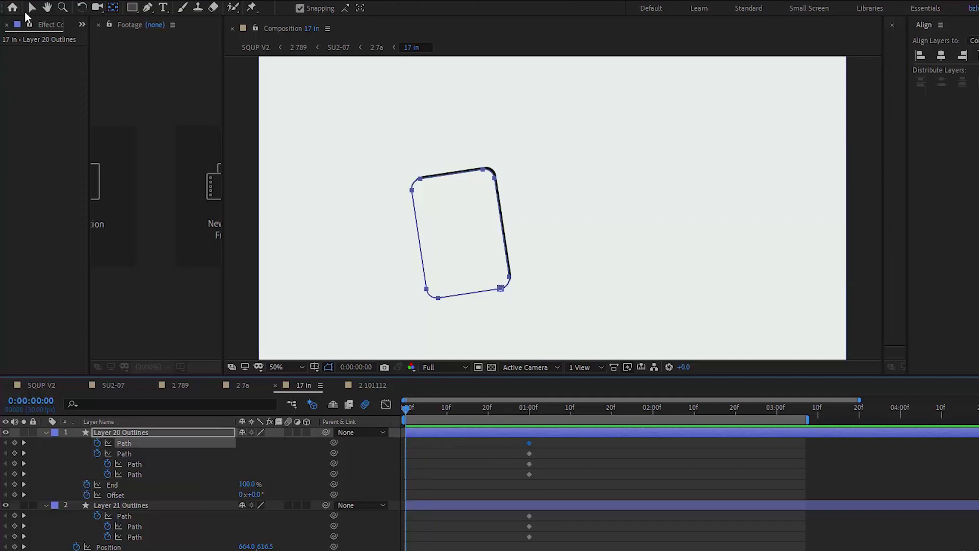
# At 0:00:00:00, move the upper corner points of Layer 20's card outline down to shorten the card
pyautogui.click(31, 8)
pyautogui.moveTo(381, 132)
pyautogui.mouseDown()
pyautogui.moveTo(397, 156)
pyautogui.moveTo(510, 203)
pyautogui.mouseUp()
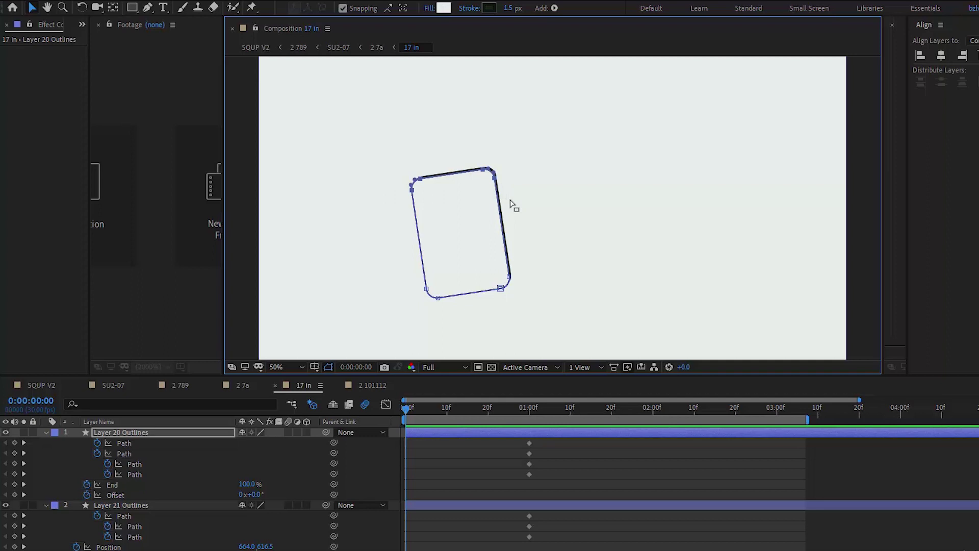
pyautogui.hotkey('ctrl', 'v')
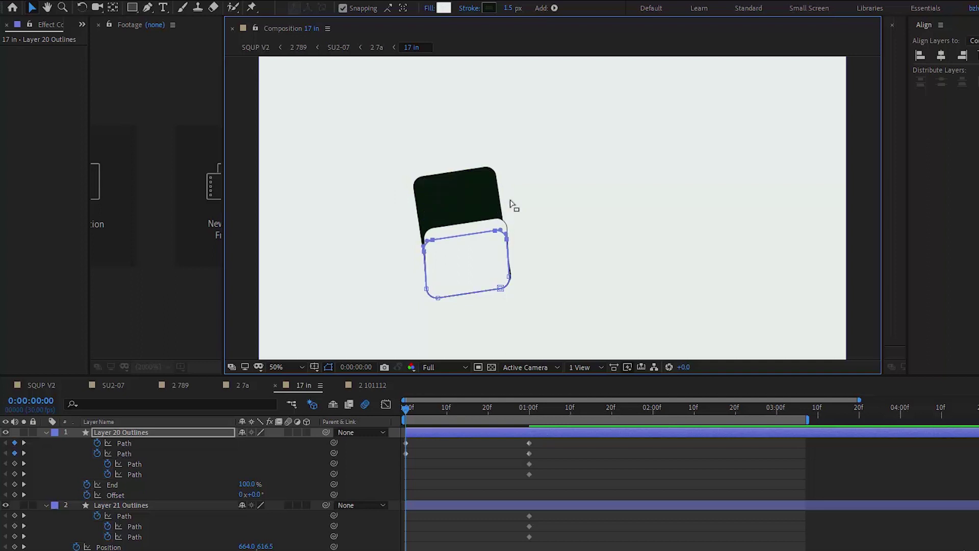
# Move the upper corner points of Layer 21's dark shadow shape down and slightly right to match the shortened card at 0:00:00:00
pyautogui.click(496, 196)
pyautogui.moveTo(400, 153); pyautogui.dragTo(506, 207)
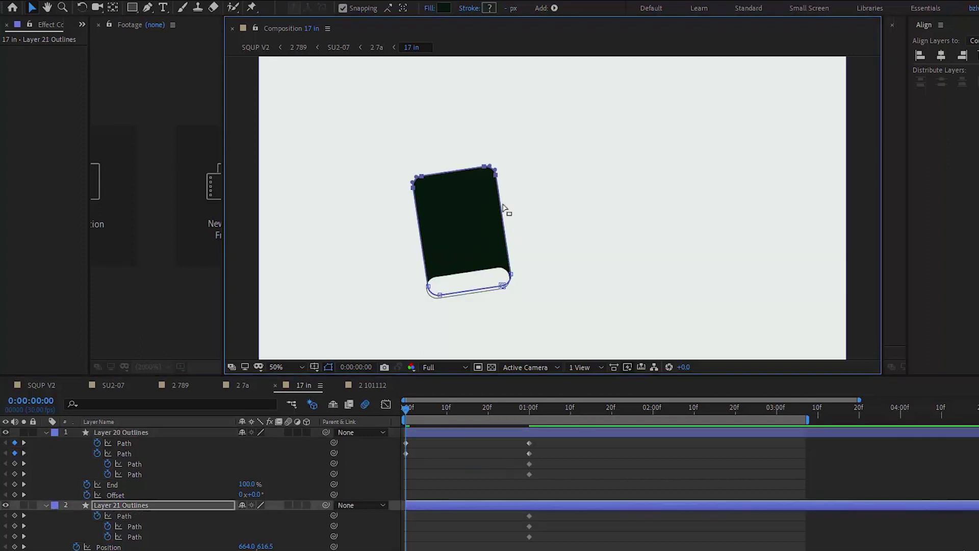
pyautogui.hotkey('shift', 'Down')
pyautogui.hotkey('shift', 'Down')
pyautogui.hotkey('shift', 'Down')
pyautogui.hotkey('shift', 'Down')
pyautogui.hotkey('shift', 'Down')
pyautogui.hotkey('shift', 'Down')
pyautogui.hotkey('shift', 'Down')
pyautogui.hotkey('shift', 'Down')
pyautogui.hotkey('shift', 'Down')
pyautogui.hotkey('shift', 'Down')
pyautogui.hotkey('shift', 'Down')
pyautogui.hotkey('shift', 'Down')
pyautogui.hotkey('shift', 'Down')
pyautogui.hotkey('shift', 'Down')
pyautogui.hotkey('shift', 'Right')
pyautogui.hotkey('shift', 'Right')
pyautogui.press('F2')
# Scrub the card's growth and delete the unused nested Path keyframes at one second in both outline layers
pyautogui.press('z')
pyautogui.click(494, 262)
pyautogui.moveTo(406, 410); pyautogui.dragTo(426, 434)
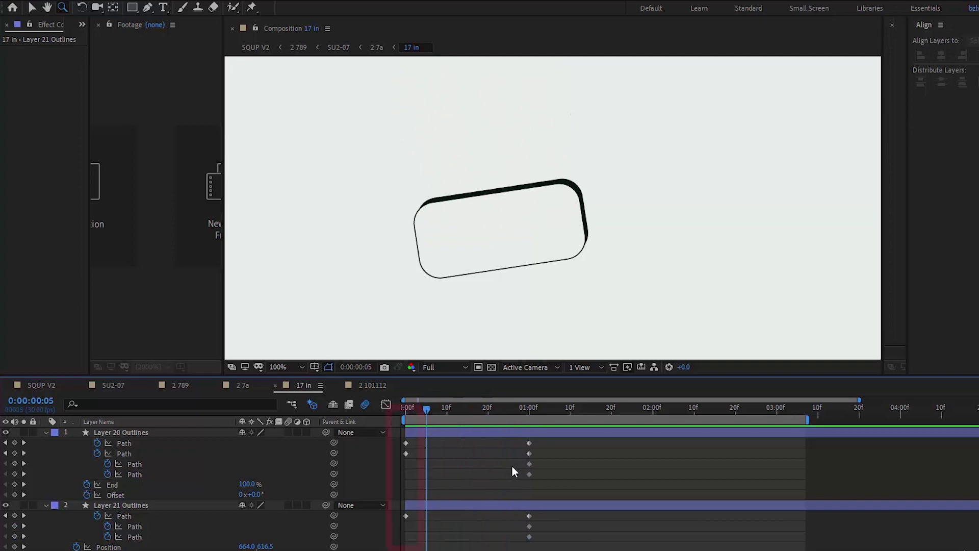
pyautogui.moveTo(512, 459); pyautogui.dragTo(542, 478)
pyautogui.press('Delete')
pyautogui.moveTo(542, 543); pyautogui.dragTo(520, 532)
pyautogui.press('Delete')
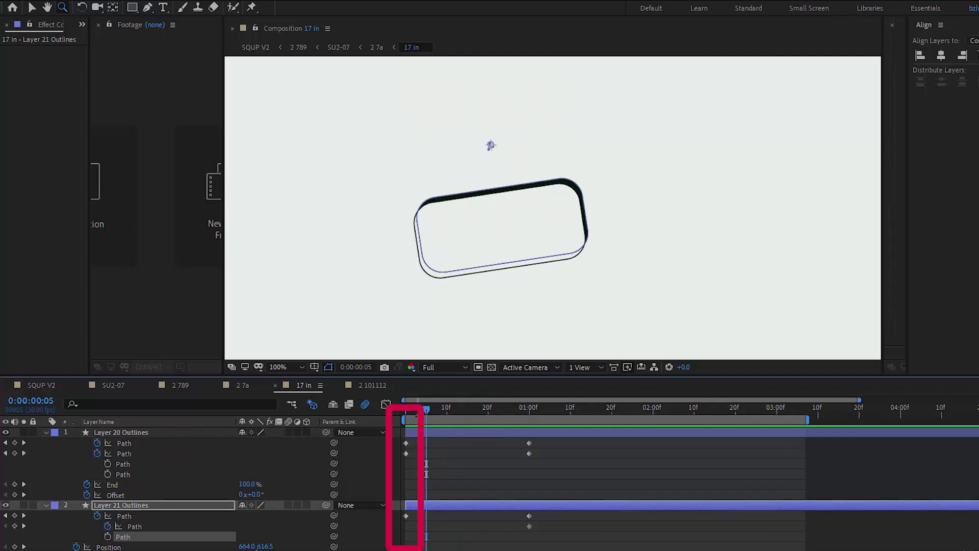
# Apply Easy Ease to the remaining Path keyframes of both outline layers and preview the card's growth
pyautogui.moveTo(426, 418); pyautogui.dragTo(537, 427)
pyautogui.moveTo(559, 442); pyautogui.dragTo(399, 537)
pyautogui.rightClick(529, 452)
pyautogui.moveTo(587, 442)
pyautogui.click(710, 480)
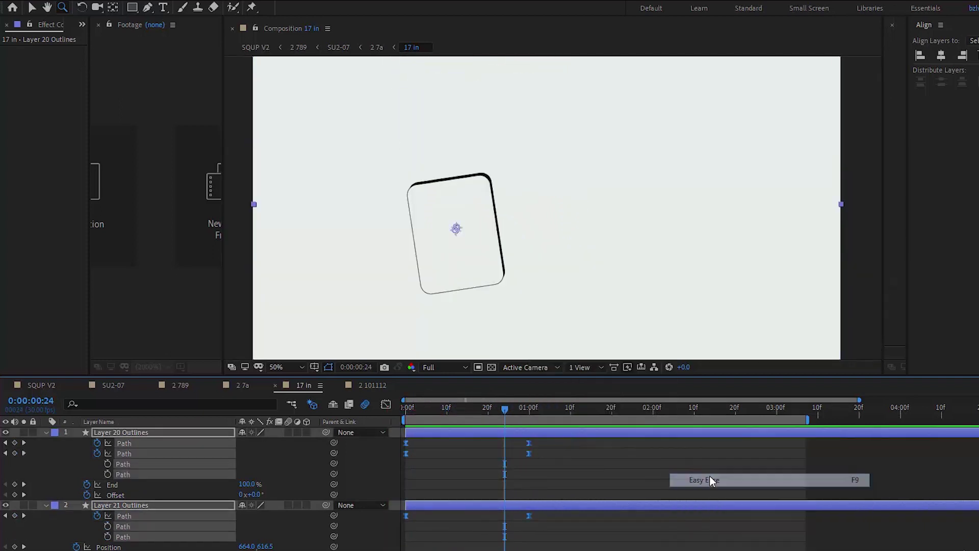
pyautogui.hotkey('shift', 'F3')
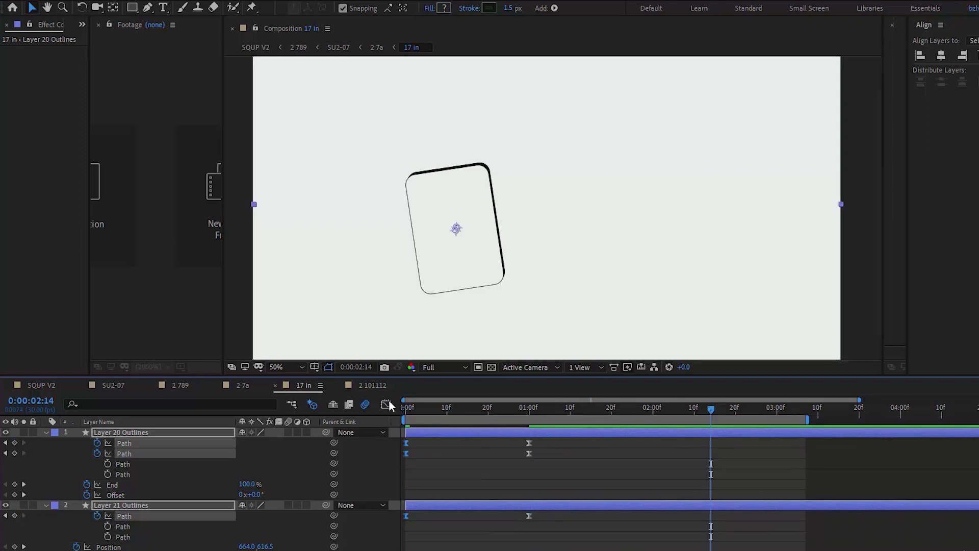
pyautogui.press('space')
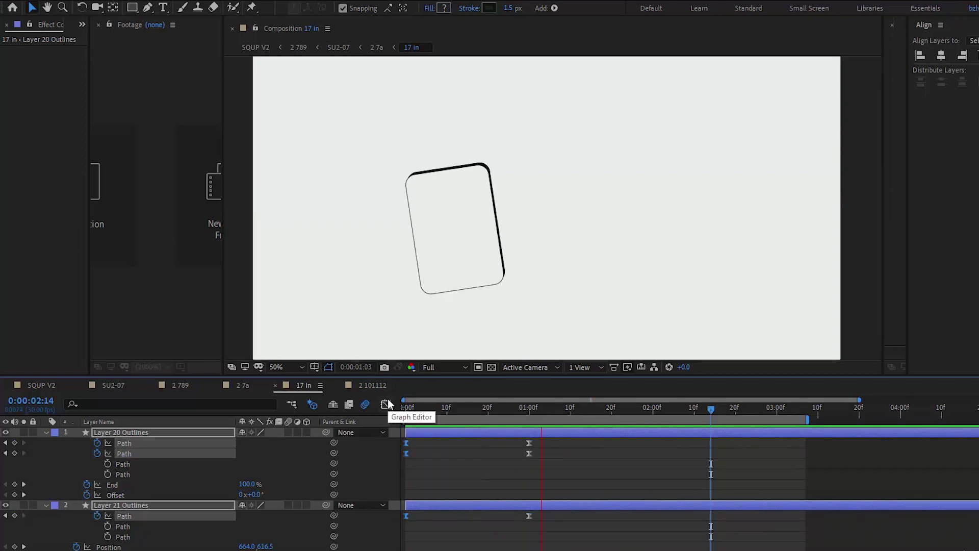
pyautogui.press('space')
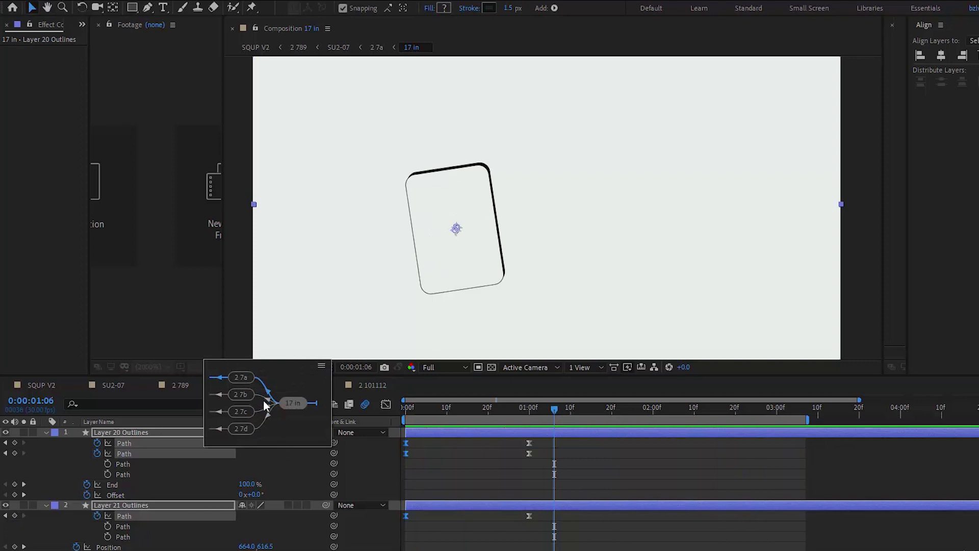
# Return to the 2 7a composition, play the card's entrance and examine its flip between 0:00:03:00 and 0:00:03:10
pyautogui.click(242, 377)
pyautogui.press('space')
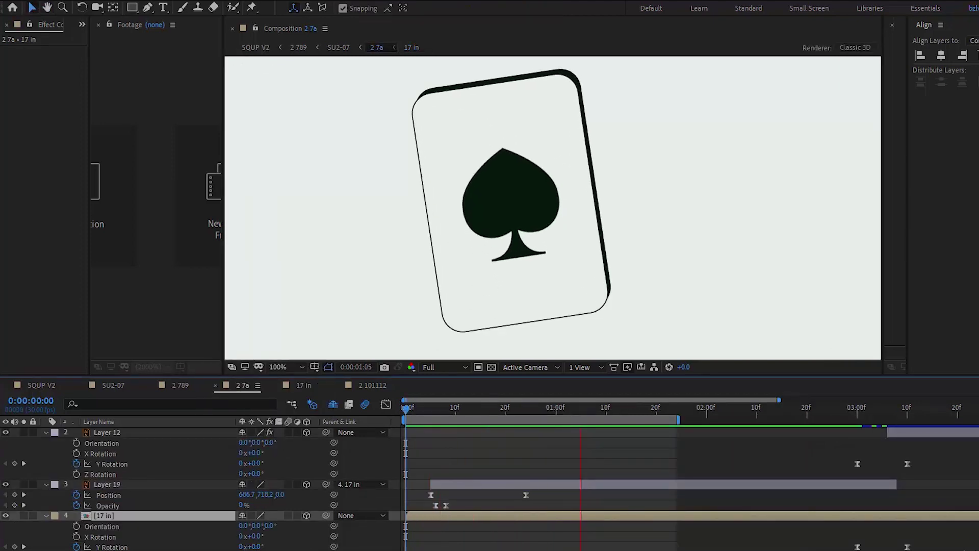
pyautogui.moveTo(641, 409); pyautogui.dragTo(798, 409)
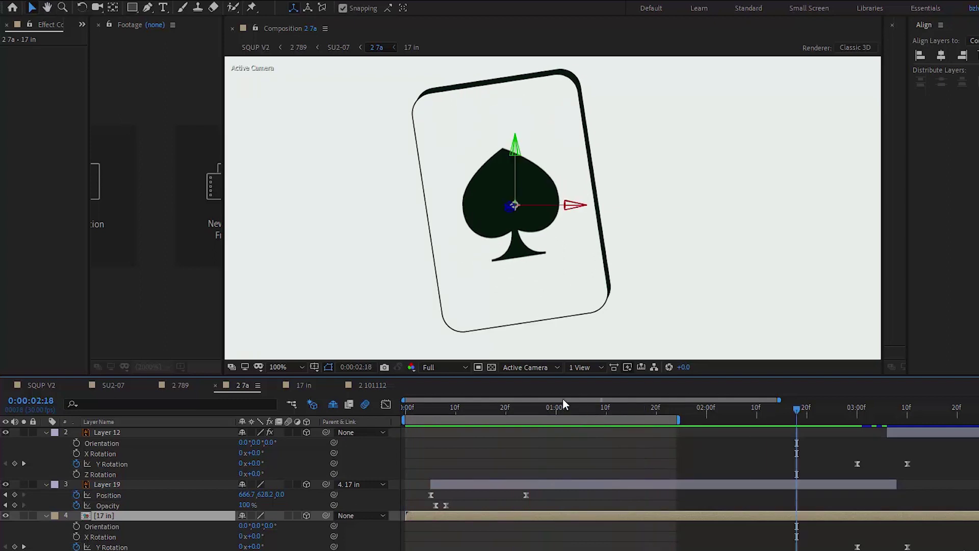
pyautogui.moveTo(564, 400); pyautogui.dragTo(717, 400)
pyautogui.moveTo(551, 414); pyautogui.dragTo(604, 421)
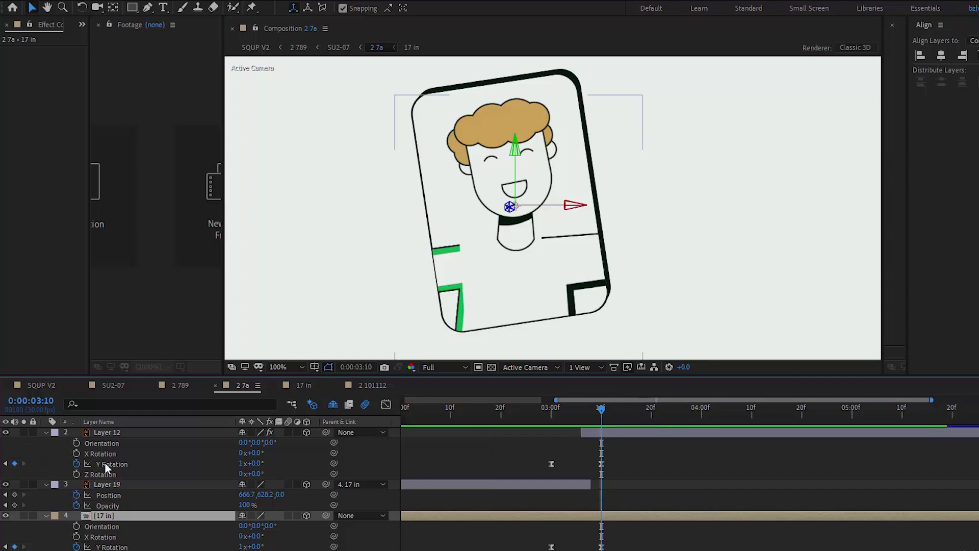
# At 0:00:03:00, delete the Y Rotation keyframes of Layer 12 and the 17 in layer
pyautogui.click(552, 411)
pyautogui.moveTo(506, 453); pyautogui.dragTo(656, 466)
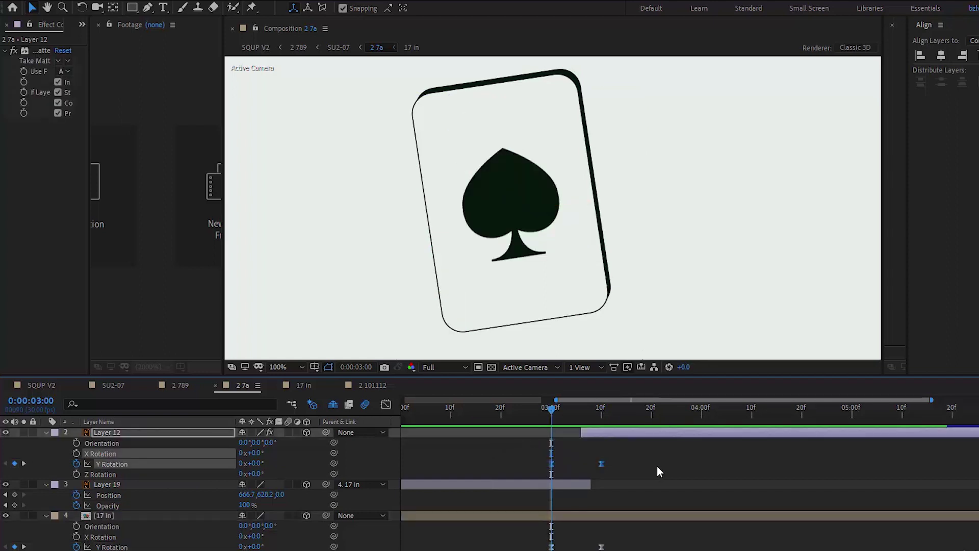
pyautogui.press('Delete')
pyautogui.click(652, 479)
pyautogui.moveTo(649, 538); pyautogui.dragTo(536, 549)
pyautogui.press('Delete')
pyautogui.click(516, 547)
# Collapse the properties of Layer 12, Layer 19 and the 17 in layer
pyautogui.click(120, 433)
pyautogui.keyDown('ctrl'); pyautogui.click(123, 515); pyautogui.keyUp('ctrl')
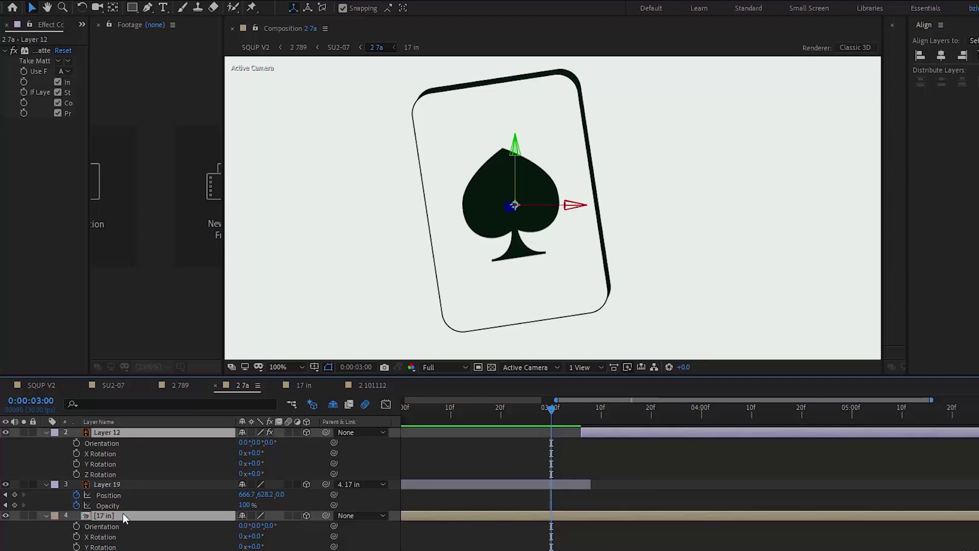
pyautogui.press('u')
pyautogui.click(115, 442)
pyautogui.press('u')
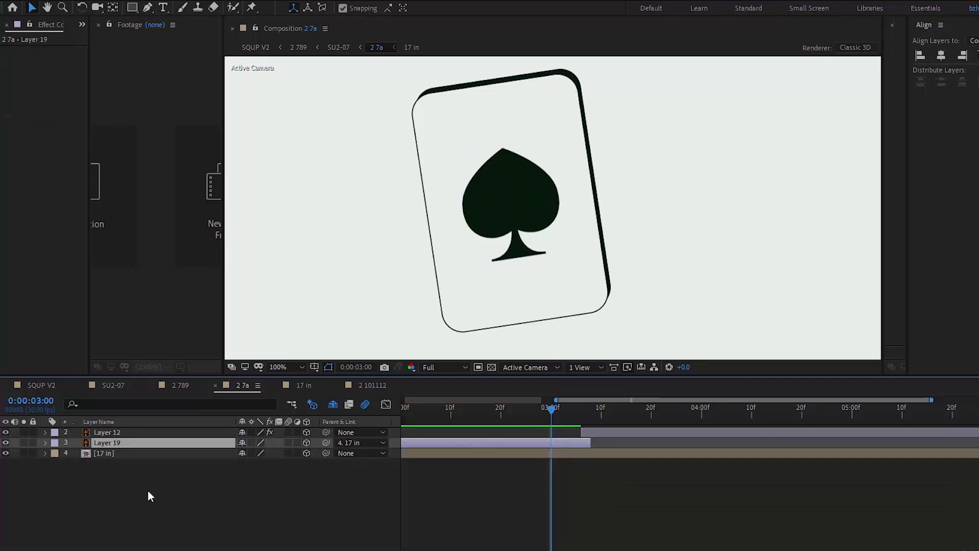
# Parent Layer 12 to the 17 in layer and reveal the rotation properties of 17 in
pyautogui.click(148, 490)
pyautogui.moveTo(326, 432); pyautogui.dragTo(117, 455)
pyautogui.click(112, 454)
pyautogui.press('r')
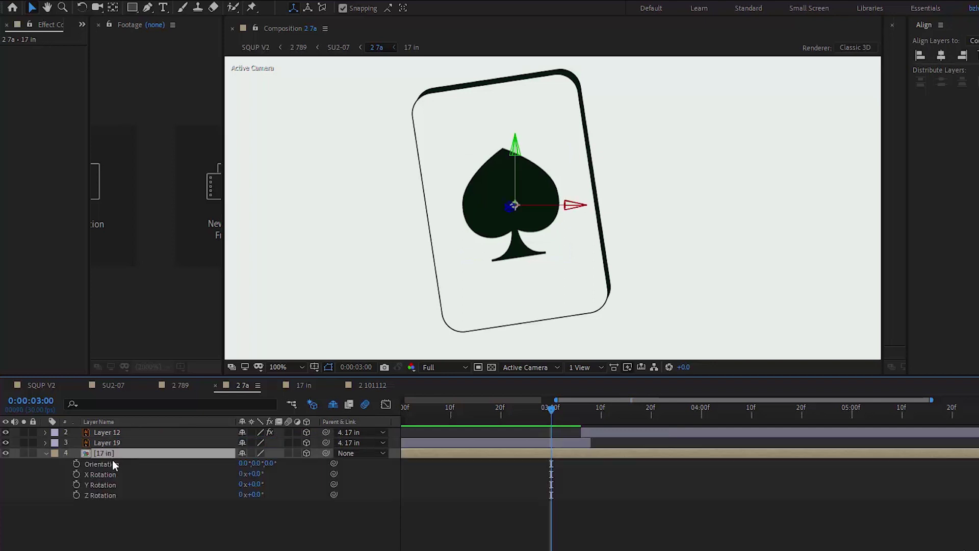
# Keyframe the Y Rotation of the 17 in layer at 0:00:03:00 and 0:00:03:11 to turn the card, and scrub through the turn
pyautogui.click(77, 484)
pyautogui.click(604, 407)
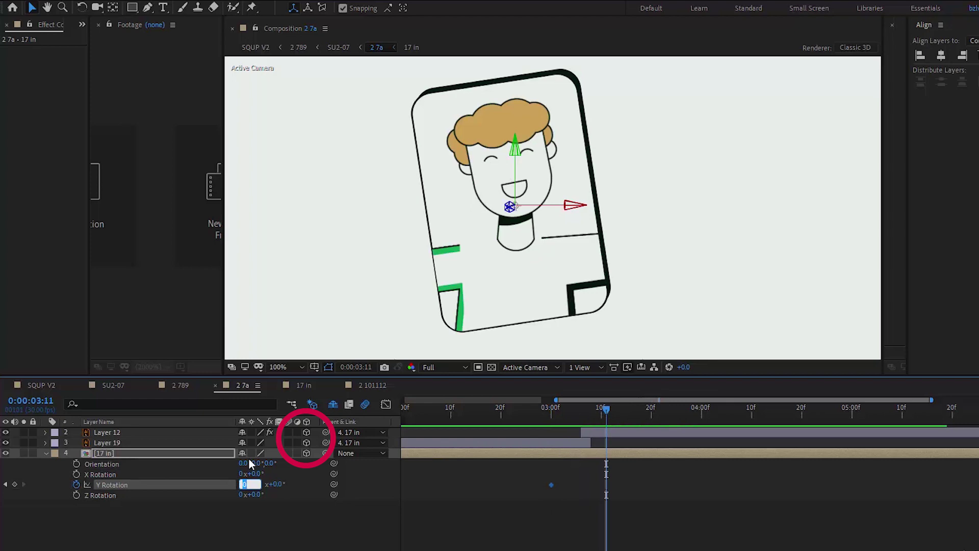
pyautogui.moveTo(550, 411); pyautogui.dragTo(591, 419)
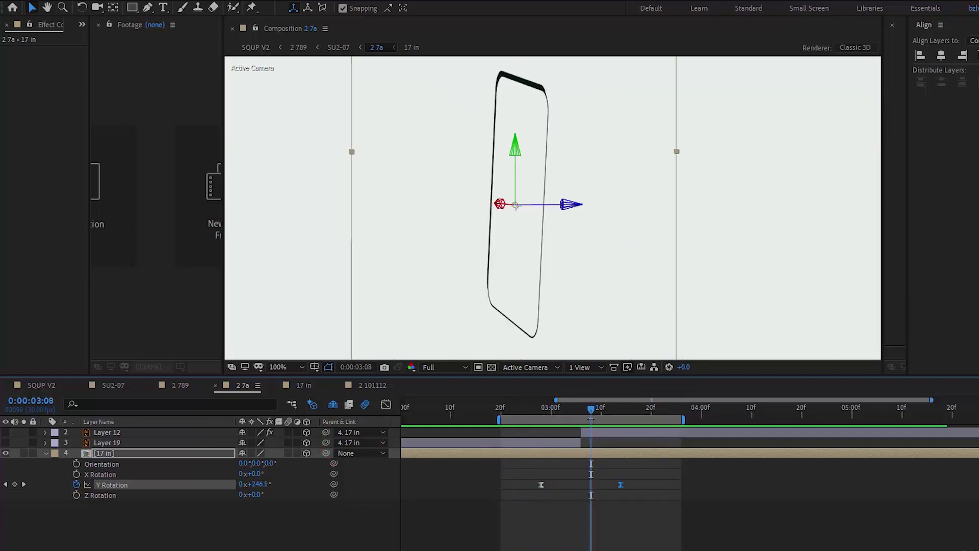
# Find the frame where the turning card is edge-on and move the cut between Layer 19 and Layer 12 to 0:00:03:08
pyautogui.press('pageup')
pyautogui.press('pagedown')
pyautogui.press('pagedown')
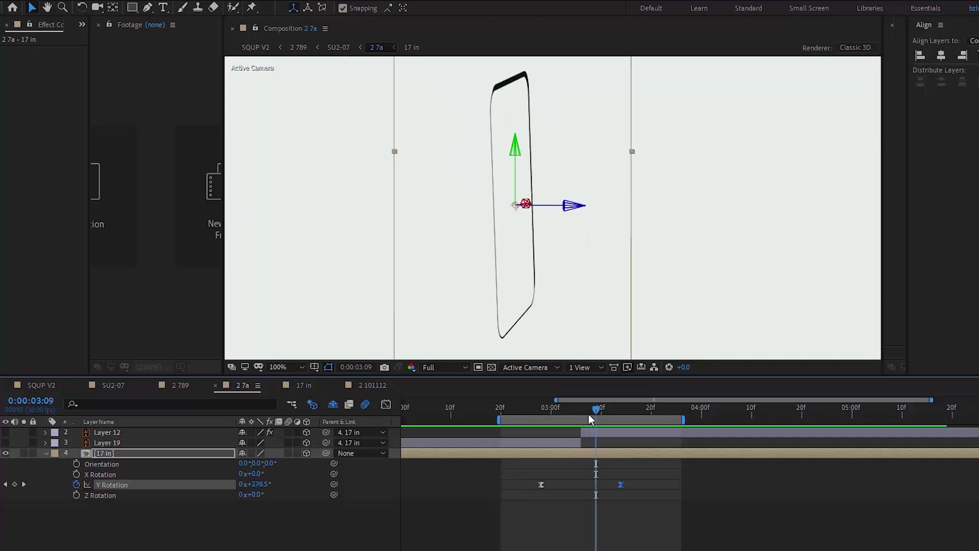
pyautogui.press('pageup')
pyautogui.press('pagedown')
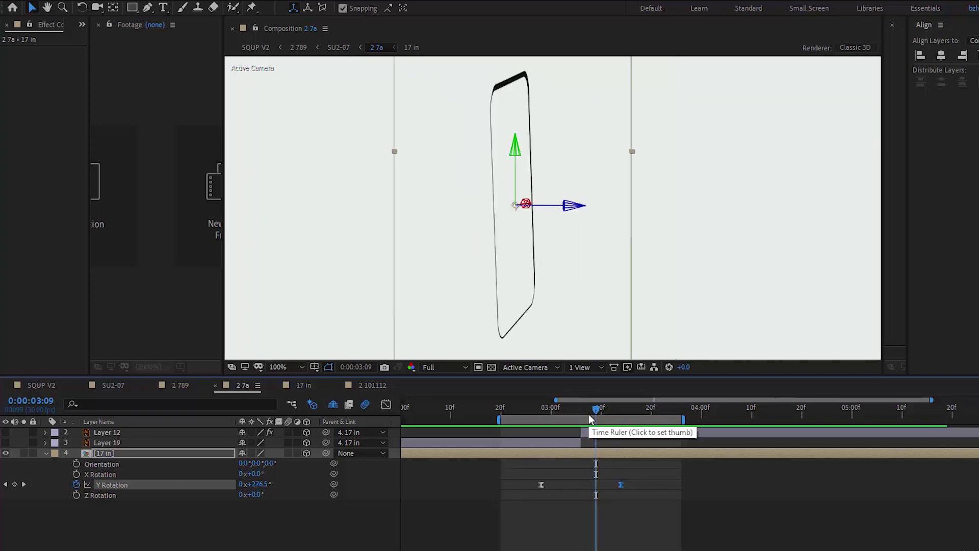
pyautogui.press('pageup')
pyautogui.moveTo(581, 443)
pyautogui.mouseDown()
pyautogui.moveTo(591, 434)
pyautogui.moveTo(590, 446)
pyautogui.mouseUp()
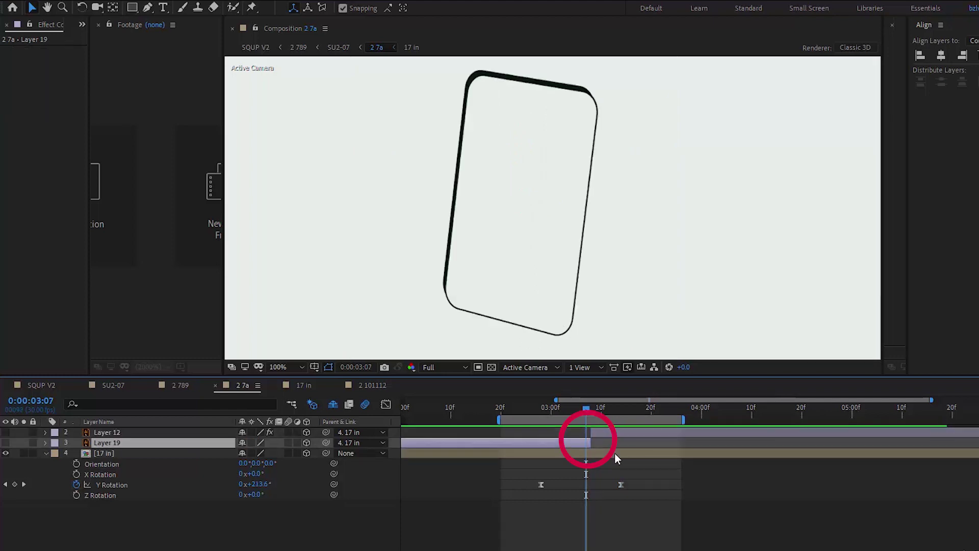
# Check the card's turn frame by frame around 0:00:03:08 and make Layer 12 and Layer 19 visible again
pyautogui.press('pagedown')
pyautogui.press('pagedown')
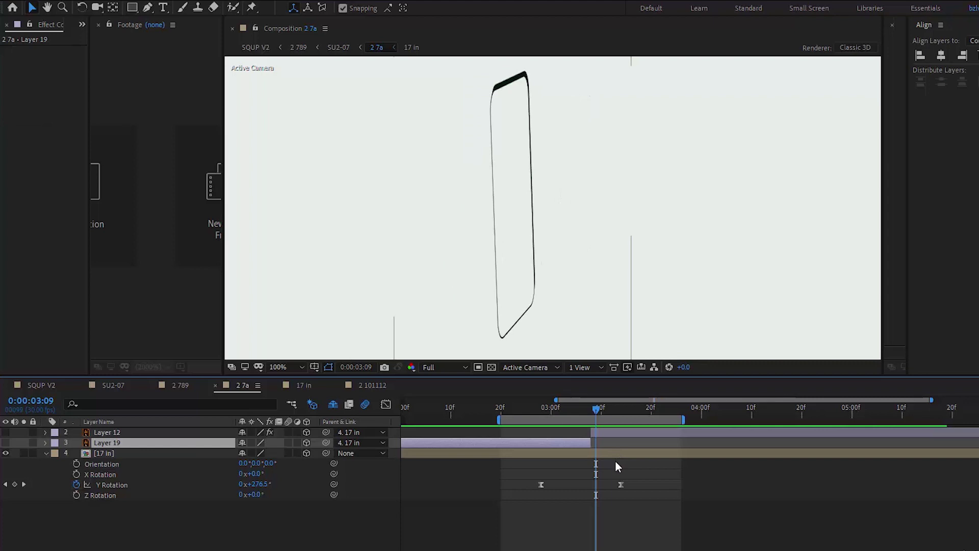
pyautogui.press('pageup')
pyautogui.press('pageup')
pyautogui.press('pagedown')
pyautogui.press('pagedown')
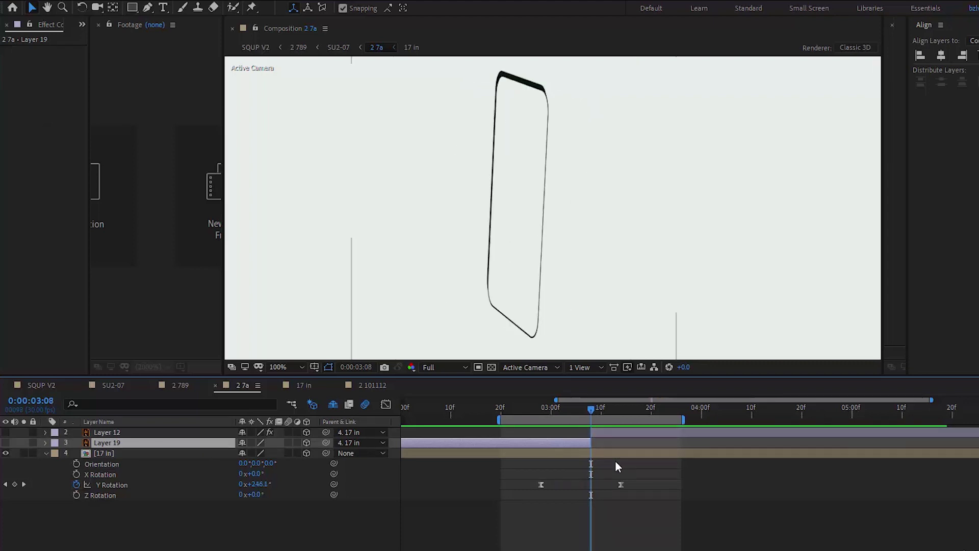
pyautogui.press('pageup')
pyautogui.press('pagedown')
pyautogui.click(11, 442)
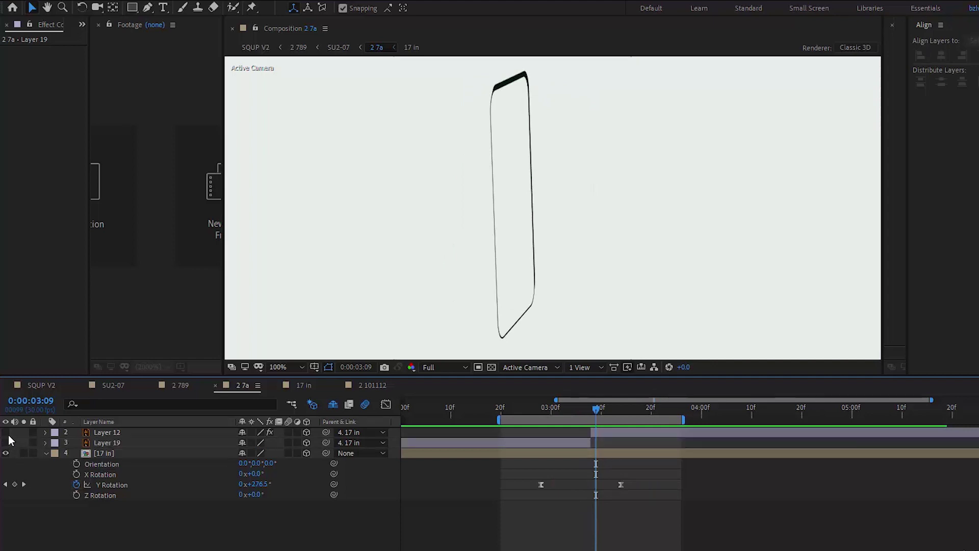
pyautogui.click(7, 433)
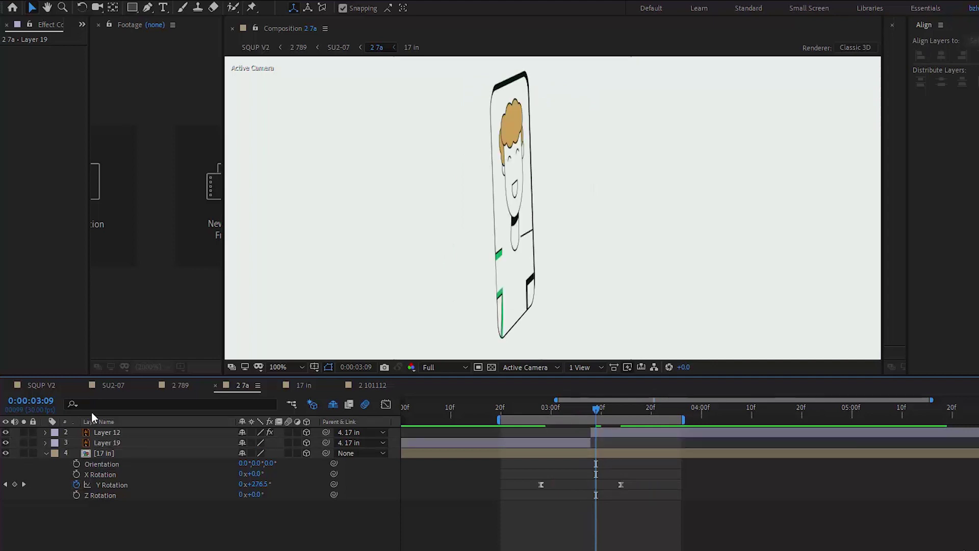
# Compare the artwork switch between 0:00:03:07 and 0:00:03:09, and move the cut between Layer 19 and Layer 12 to 0:00:03:09
pyautogui.press('pageup')
pyautogui.press('pageup')
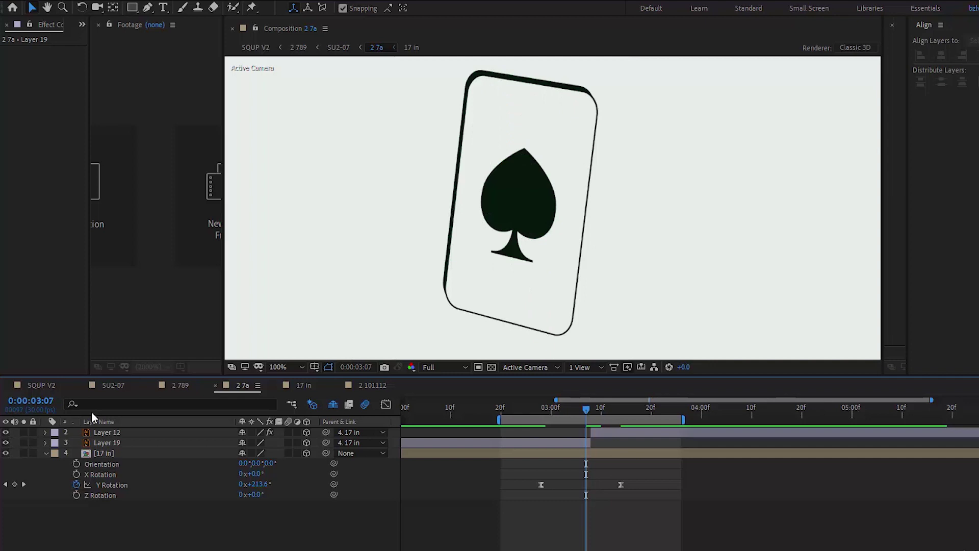
pyautogui.press('pagedown')
pyautogui.press('pagedown')
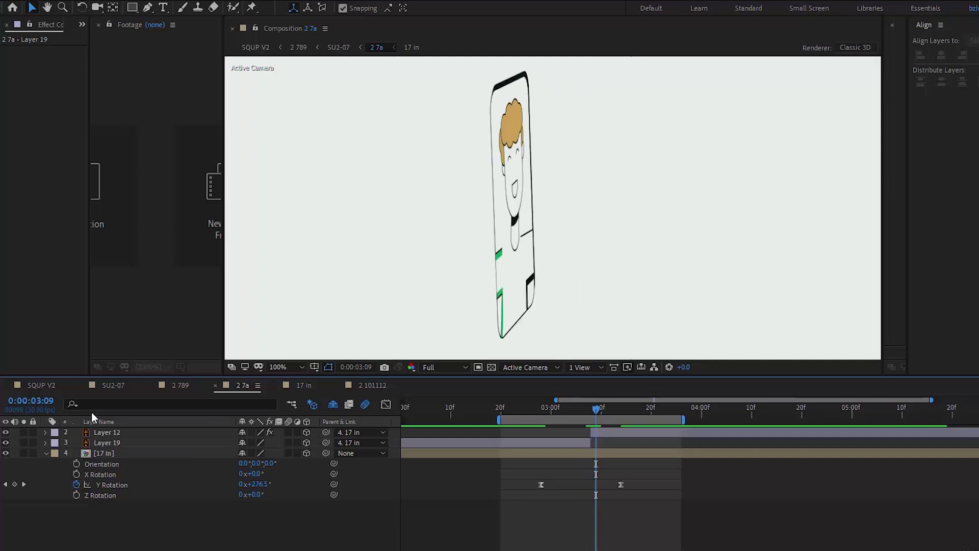
pyautogui.press('=')
pyautogui.press('=')
pyautogui.click(584, 444)
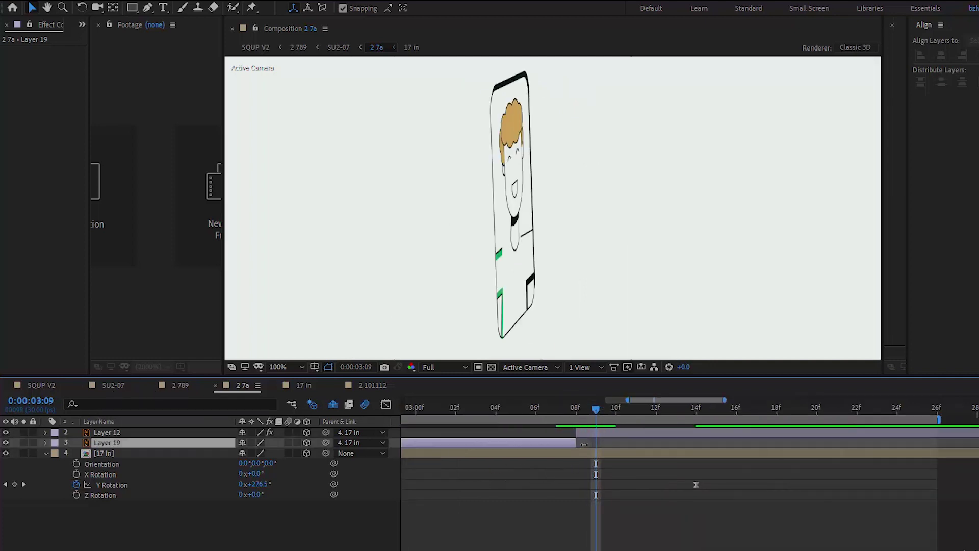
pyautogui.click(584, 432)
pyautogui.press('-')
pyautogui.press('-')
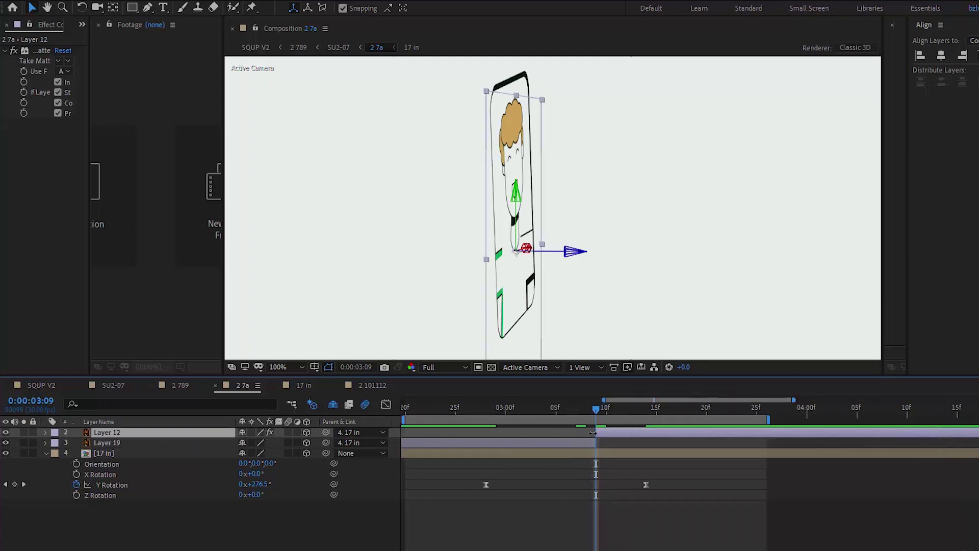
# Play back the card flip from the spade to the character in the 2 7a composition
pyautogui.click(591, 409)
pyautogui.press('space')
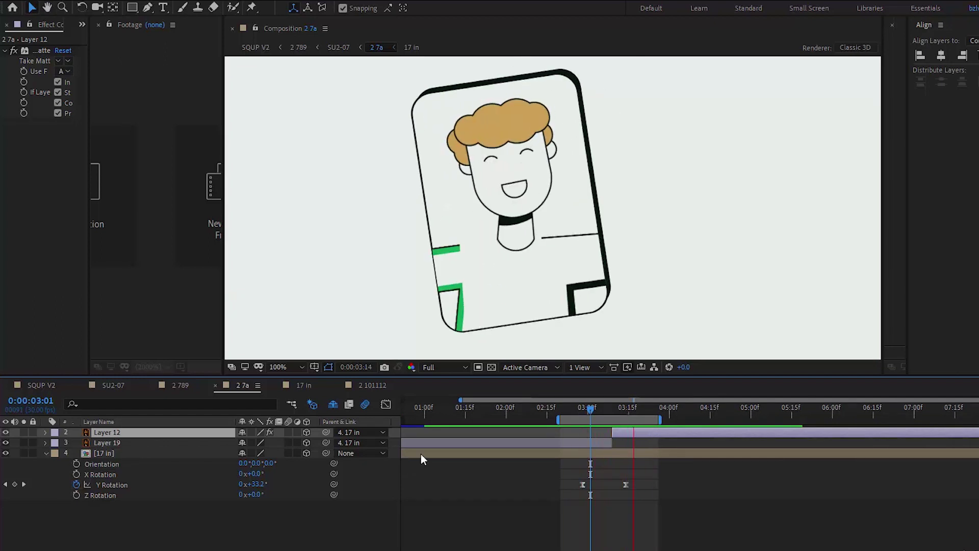
pyautogui.click(602, 409)
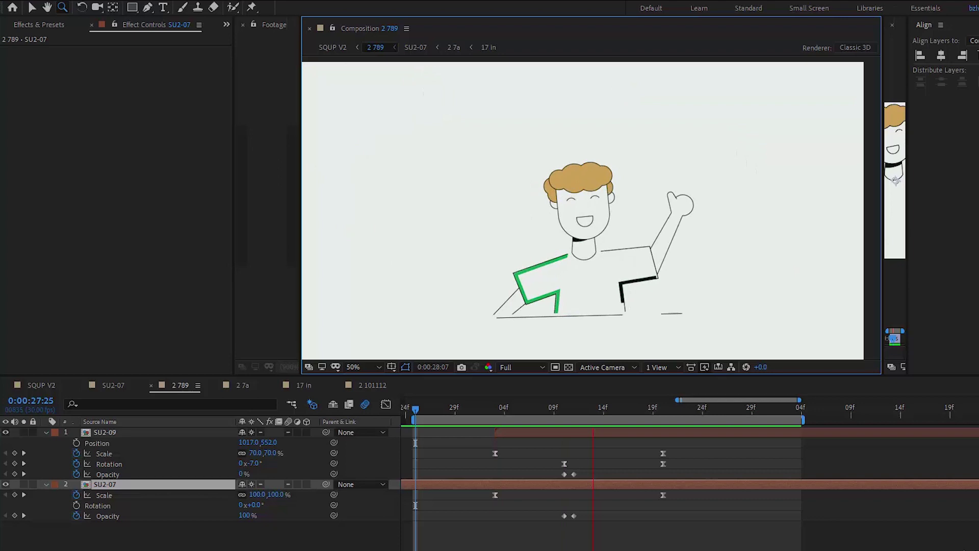
# In the 2 789 composition, examine frame by frame the transition from SU2-07 to SU2-09 between 0:00:28:03 and 0:00:28:20
pyautogui.click(497, 406)
pyautogui.press('pagedown')
pyautogui.press('pagedown')
pyautogui.press('pagedown')
pyautogui.press('pagedown')
pyautogui.press('pagedown')
pyautogui.press('pagedown')
pyautogui.press('pagedown')
pyautogui.press('pagedown')
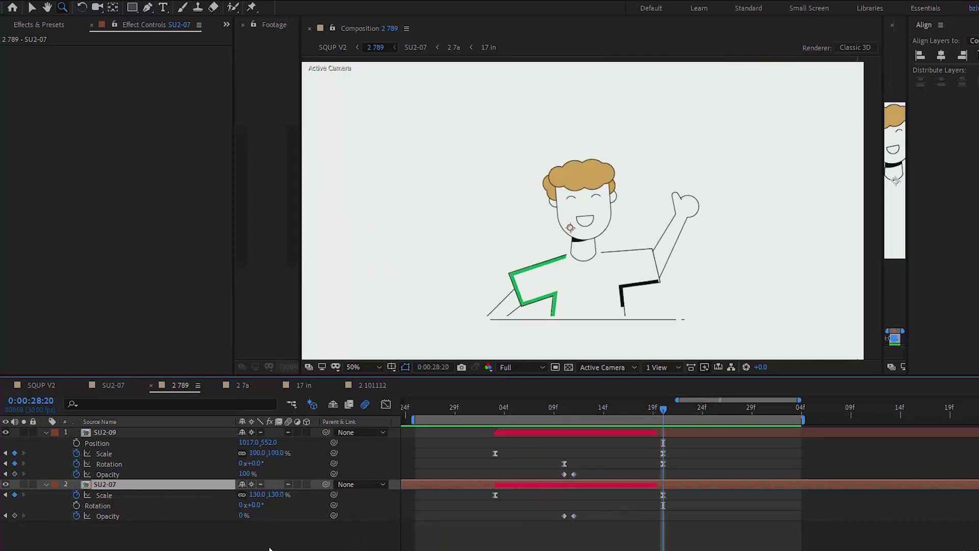
pyautogui.press('pageup')
pyautogui.press('pageup')
pyautogui.press('pageup')
pyautogui.press('pageup')
pyautogui.press('pageup')
pyautogui.press('pageup')
pyautogui.press('pageup')
pyautogui.press('pageup')
pyautogui.press('pageup')
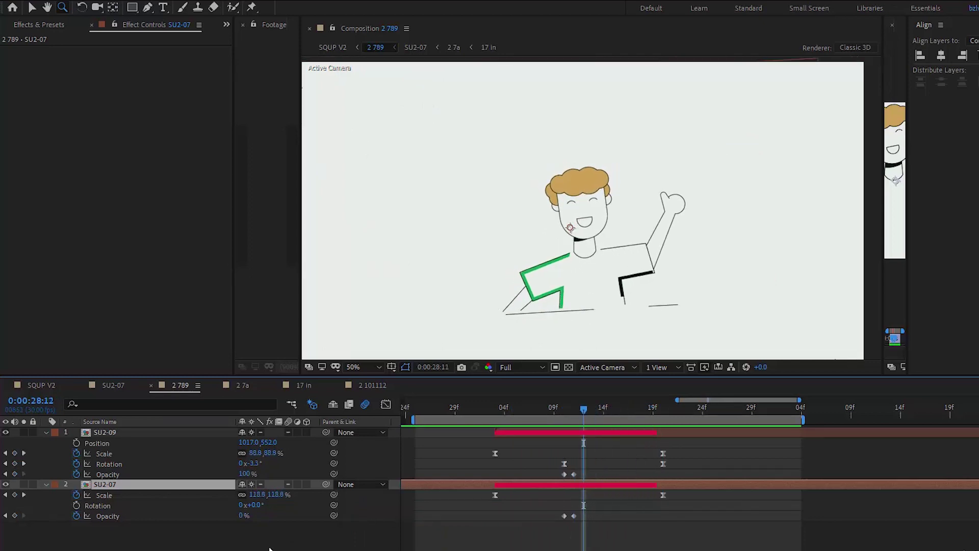
pyautogui.press('pageup')
pyautogui.press('pagedown')
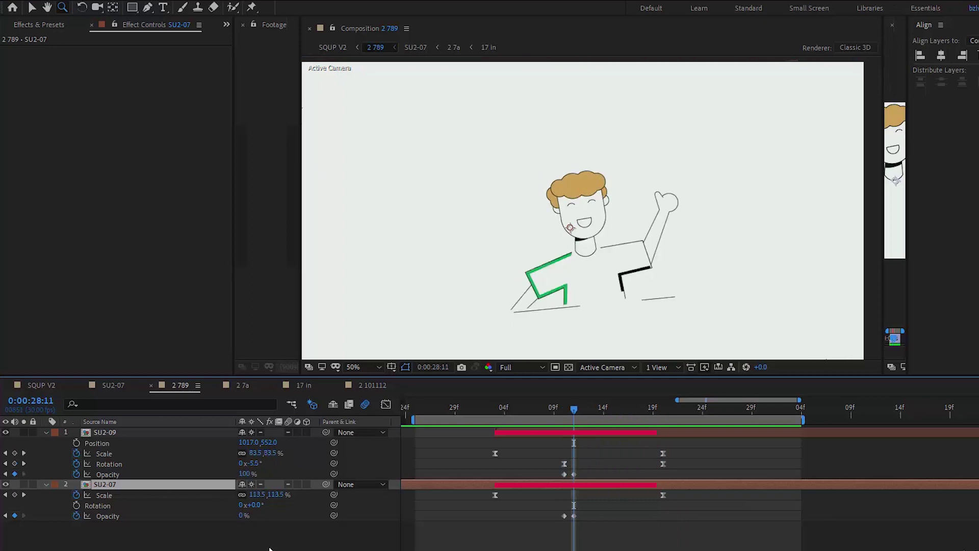
pyautogui.press('space')
pyautogui.press('space')
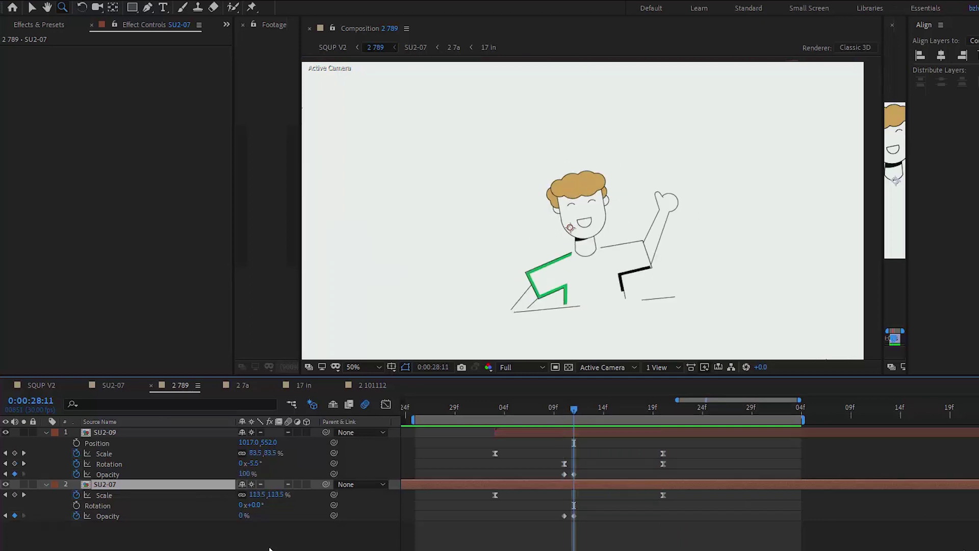
# Delete the Scale, Rotation and Opacity keyframes of SU2-09 and the Scale and Opacity keyframes of SU2-07
pyautogui.click(733, 408)
pyautogui.moveTo(710, 447); pyautogui.dragTo(480, 478)
pyautogui.press('Delete')
pyautogui.click(464, 408)
pyautogui.moveTo(441, 548); pyautogui.dragTo(686, 492)
pyautogui.press('Delete')
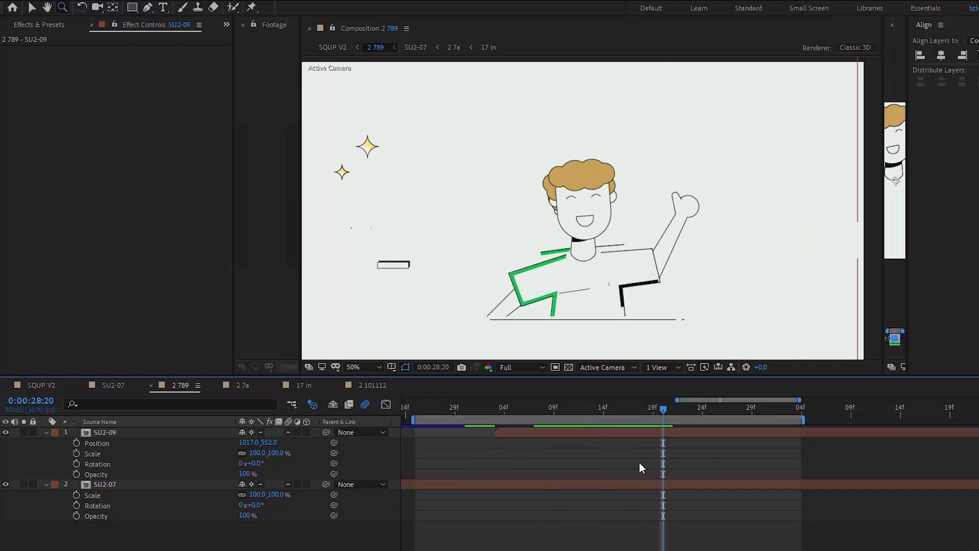
# Keyframe the Scale of SU2-09 at 100% at 0:00:28:20 and 70% at 0:00:28:03
pyautogui.click(76, 453)
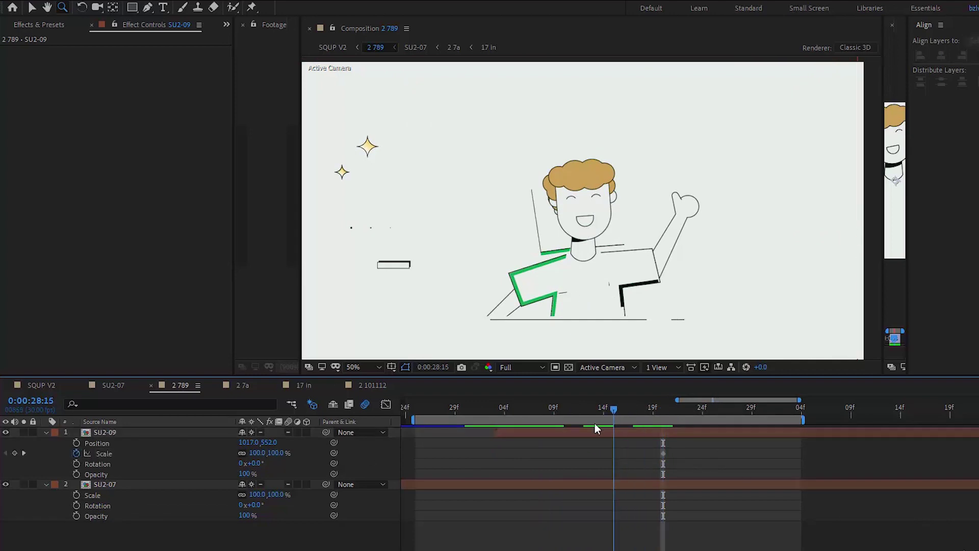
pyautogui.moveTo(595, 424); pyautogui.dragTo(498, 445)
pyautogui.moveTo(279, 454); pyautogui.dragTo(264, 454)
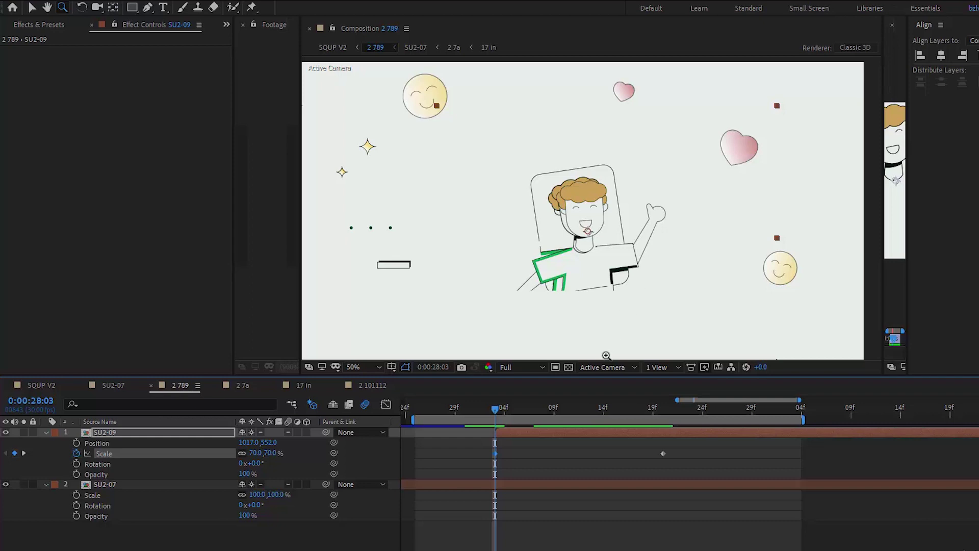
pyautogui.moveTo(497, 410); pyautogui.dragTo(496, 431)
# Keyframe the Scale of SU2-07 at 100% at 0:00:28:03 and 130% at 0:00:28:20, and preview the zoom
pyautogui.click(108, 484)
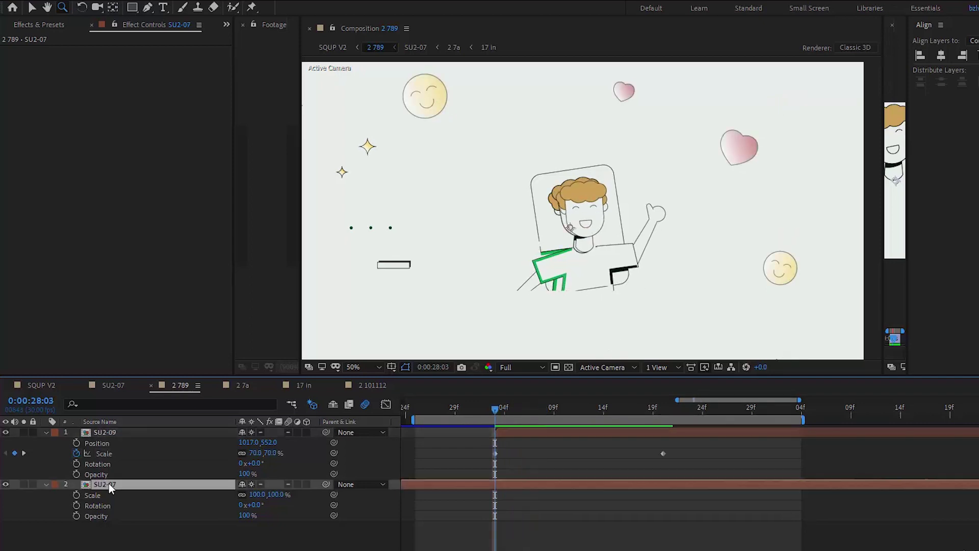
pyautogui.click(77, 495)
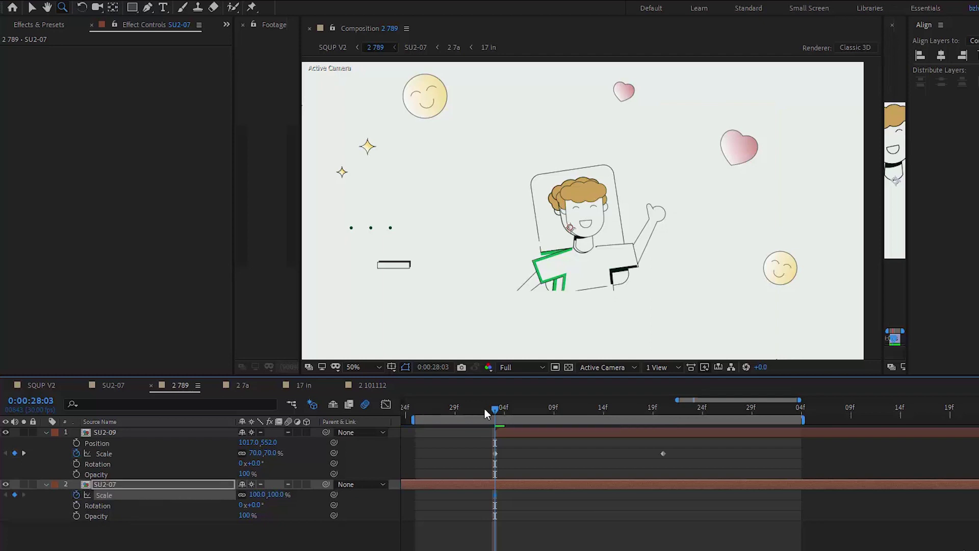
pyautogui.moveTo(505, 414); pyautogui.dragTo(663, 433)
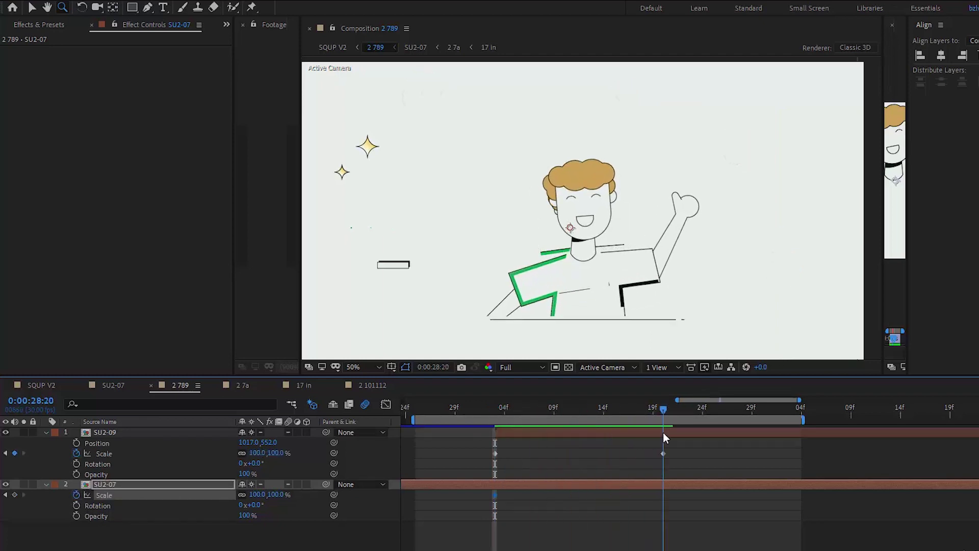
pyautogui.moveTo(280, 494); pyautogui.dragTo(297, 495)
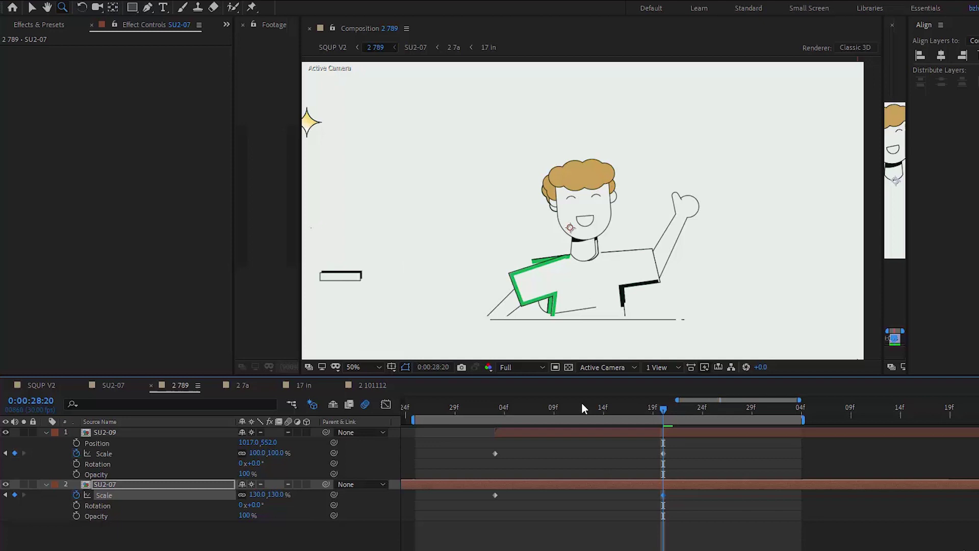
pyautogui.moveTo(581, 408); pyautogui.dragTo(538, 449)
pyautogui.press('space')
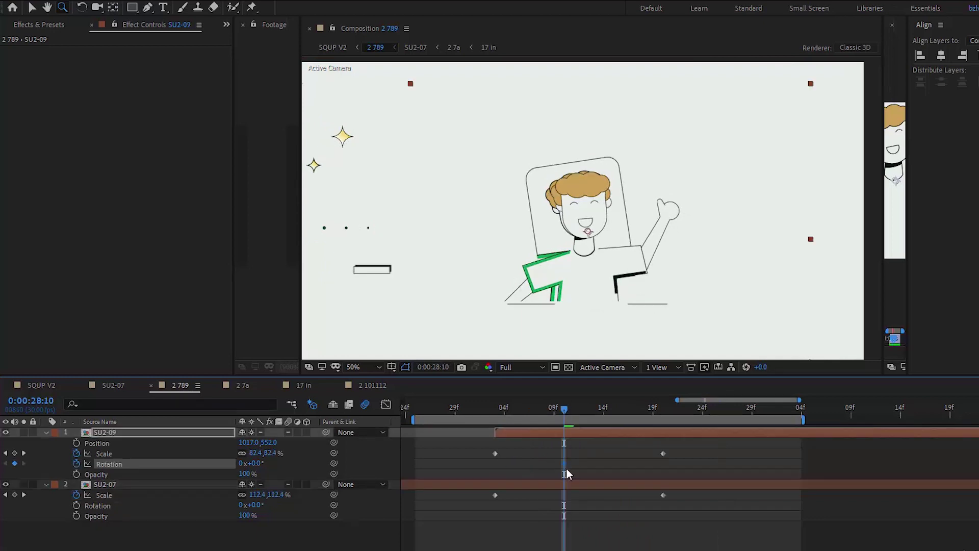
# Keyframe the Rotation of SU2-09 from -9° at 0:00:28:10 to 0° at 0:00:28:20 and preview it
pyautogui.moveTo(563, 410); pyautogui.dragTo(534, 418)
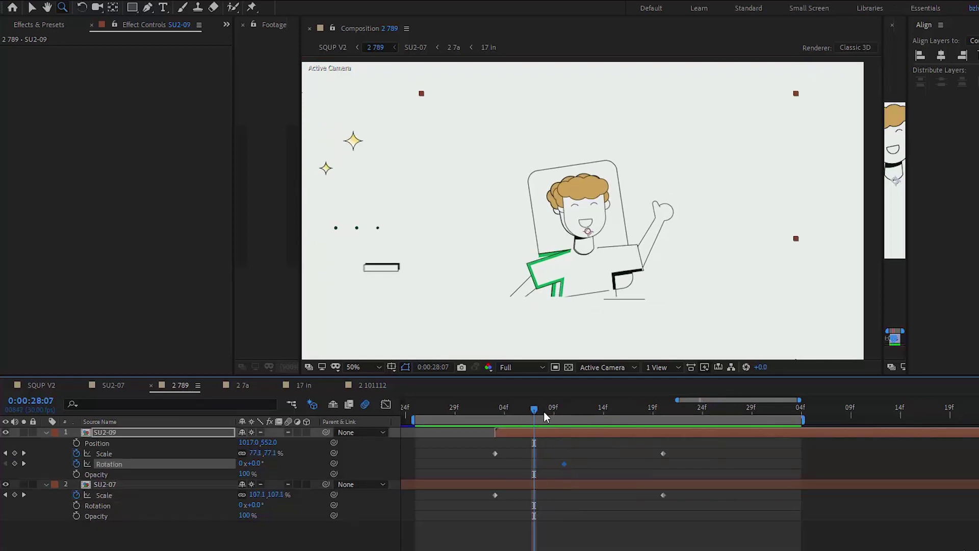
pyautogui.moveTo(251, 463); pyautogui.dragTo(256, 463)
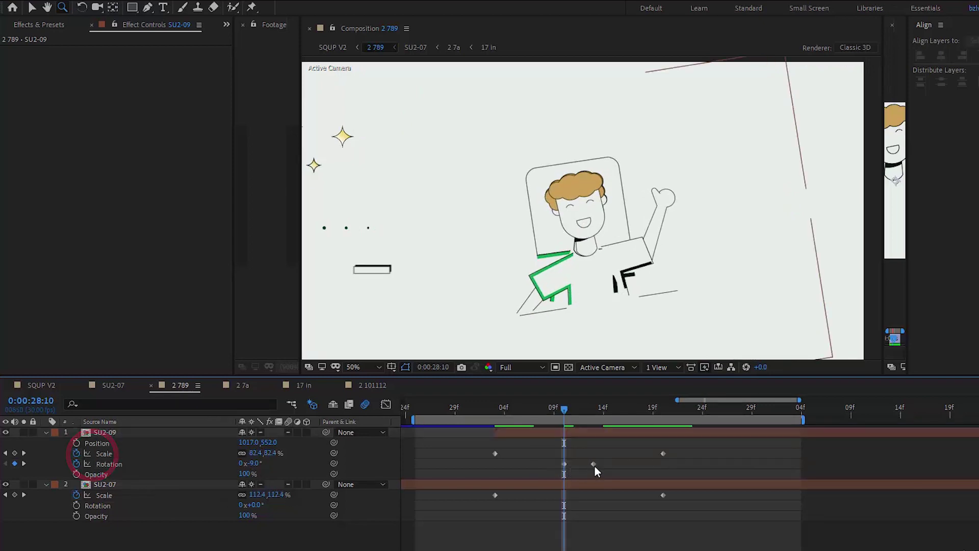
pyautogui.moveTo(595, 465); pyautogui.dragTo(663, 465)
pyautogui.moveTo(565, 408)
pyautogui.mouseDown()
pyautogui.moveTo(666, 432)
pyautogui.moveTo(562, 437)
pyautogui.moveTo(596, 438)
pyautogui.mouseUp()
pyautogui.press('space')
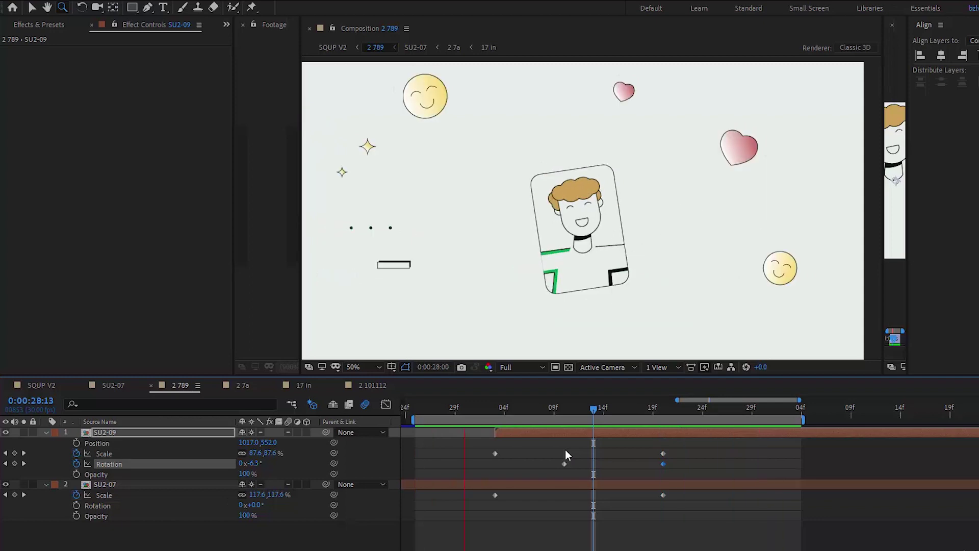
# Start Opacity keyframes for SU2-09 and SU2-07 at 0:00:28:10, and set SU2-07's Opacity to 0% at 0:00:28:11
pyautogui.click(545, 411)
pyautogui.moveTo(545, 414); pyautogui.dragTo(562, 434)
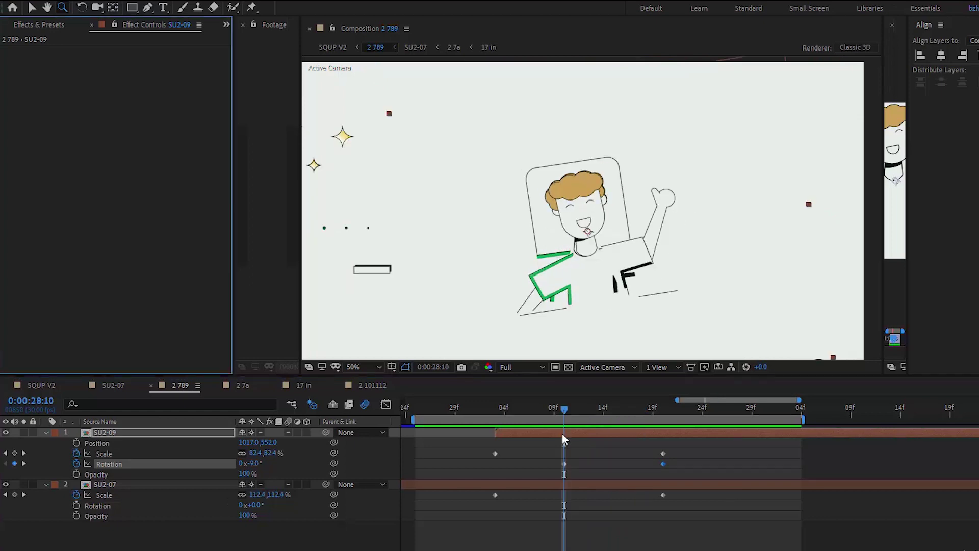
pyautogui.click(77, 474)
pyautogui.click(76, 516)
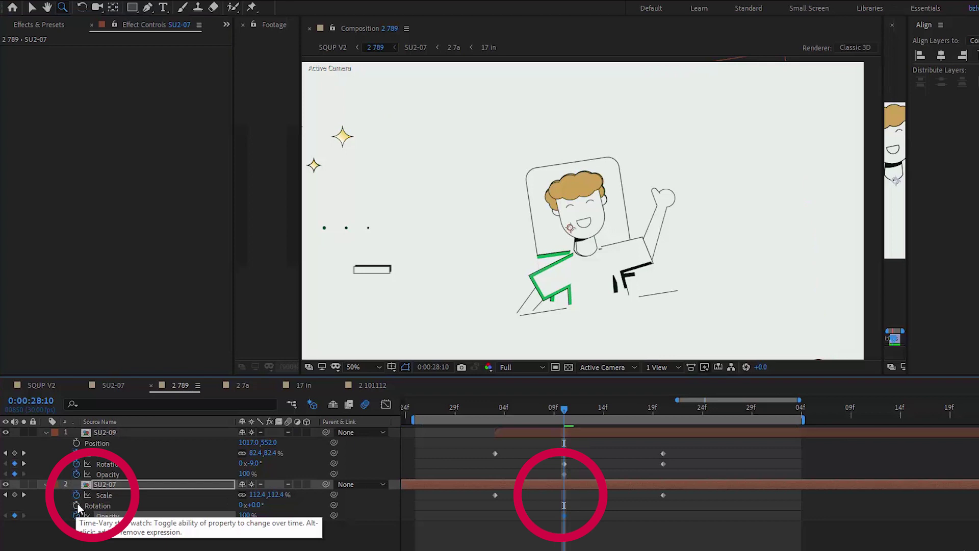
pyautogui.press('pagedown')
pyautogui.moveTo(243, 517); pyautogui.dragTo(59, 522)
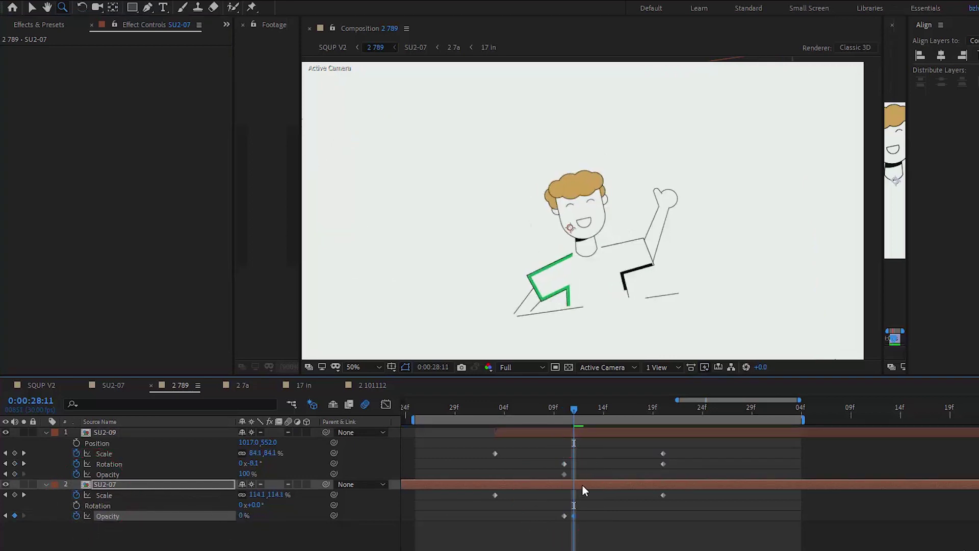
# Move the 100% Opacity keyframe of SU2-09 to 0:00:28:11 and set its Opacity to 0% at 0:00:28:10
pyautogui.moveTo(564, 473); pyautogui.dragTo(573, 473)
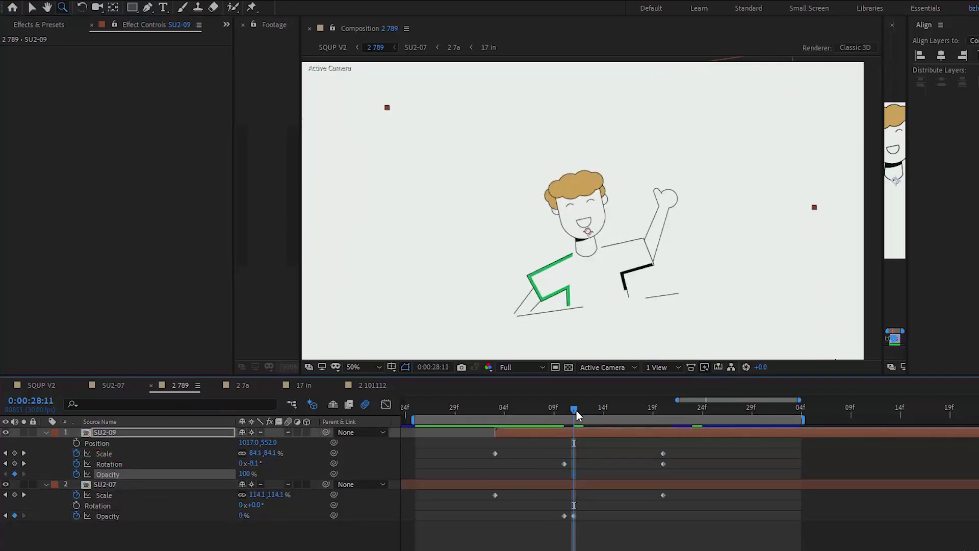
pyautogui.moveTo(577, 412); pyautogui.dragTo(564, 412)
pyautogui.moveTo(248, 475); pyautogui.dragTo(103, 487)
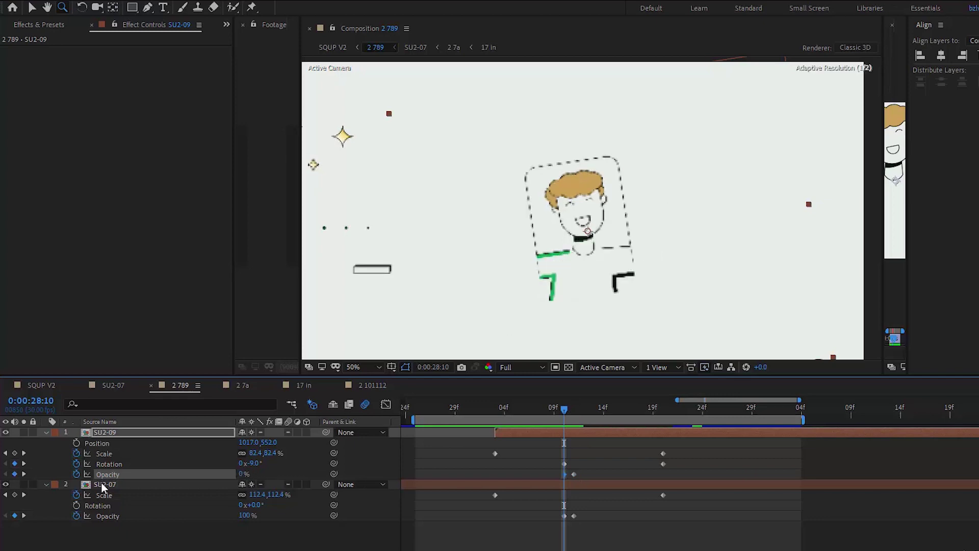
# Apply Easy Ease to all Scale, Rotation and Opacity keyframes of SU2-09 and SU2-07
pyautogui.moveTo(569, 415); pyautogui.dragTo(613, 432)
pyautogui.moveTo(708, 448); pyautogui.dragTo(484, 524)
pyautogui.rightClick(495, 454)
pyautogui.moveTo(561, 449)
pyautogui.click(688, 487)
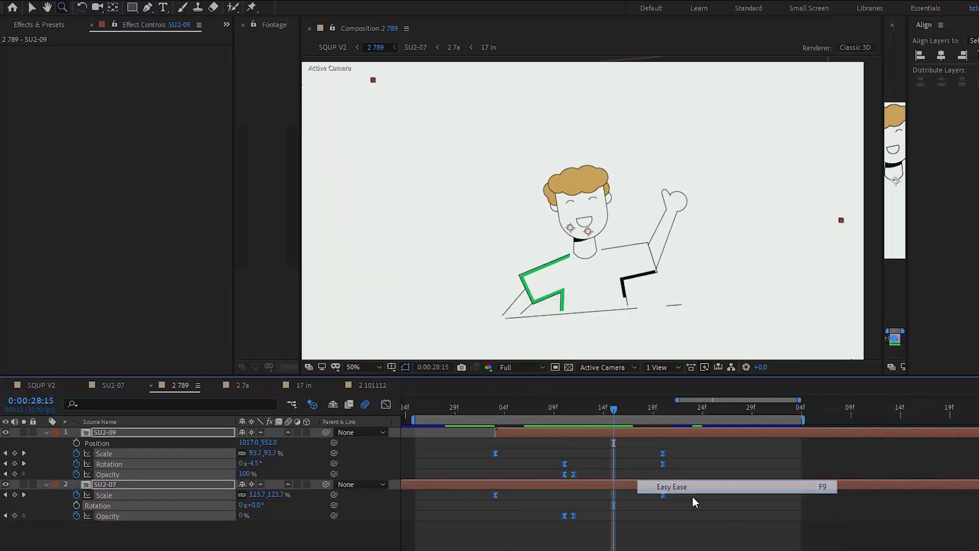
# Strengthen the easing into the 0:00:28:20 Scale and Rotation keyframes of both layers in the Graph Editor, and preview the transition
pyautogui.moveTo(680, 445); pyautogui.dragTo(633, 516)
pyautogui.hotkey('shift', 'F3')
pyautogui.click(386, 404)
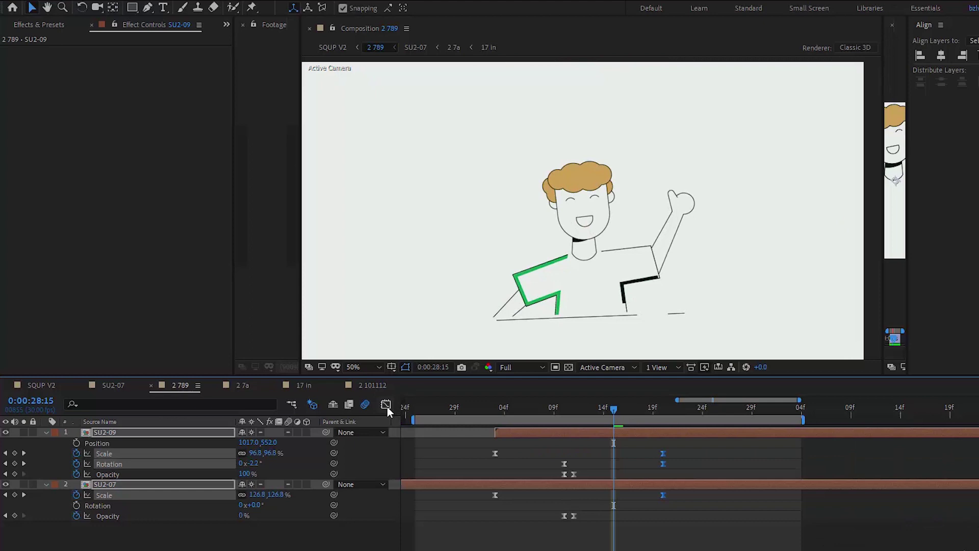
pyautogui.press('space')
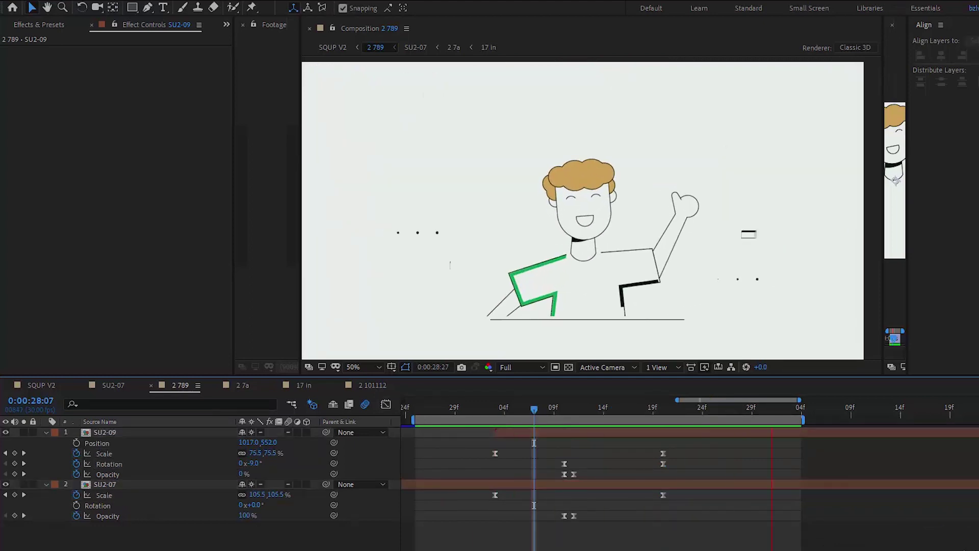
pyautogui.moveTo(525, 411); pyautogui.dragTo(494, 443)
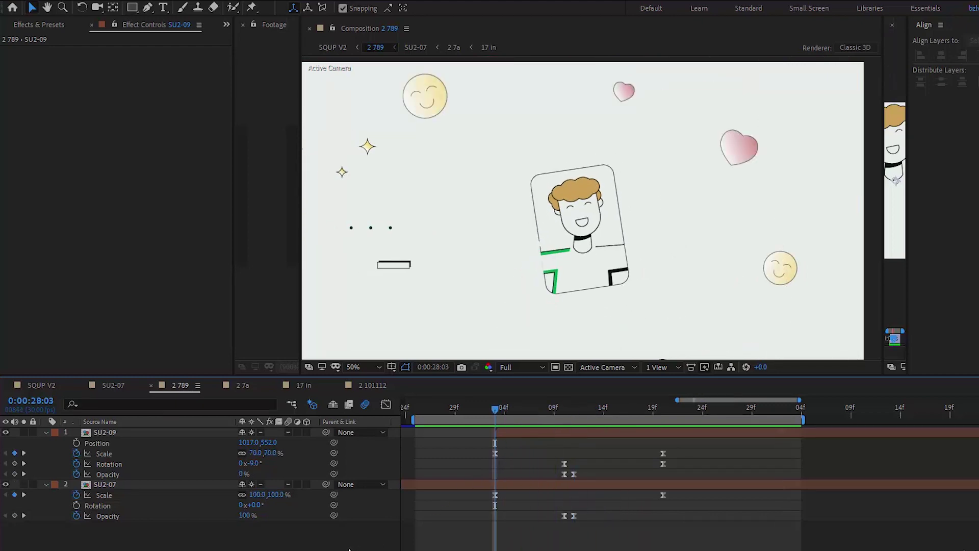
# Set the Rotation of SU2-09 to -7° at 0:00:28:10
pyautogui.moveTo(574, 409); pyautogui.dragTo(563, 411)
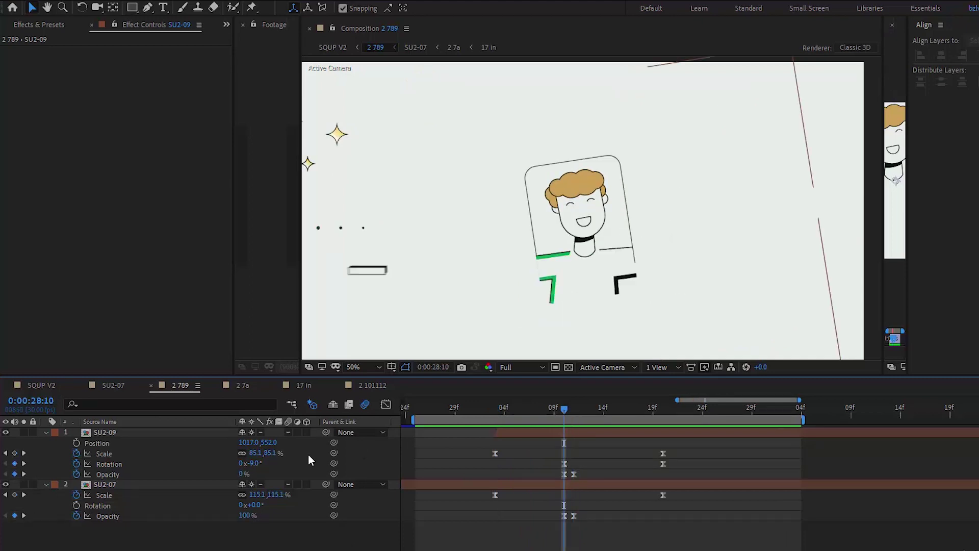
pyautogui.write('-7')
pyautogui.press('Return')
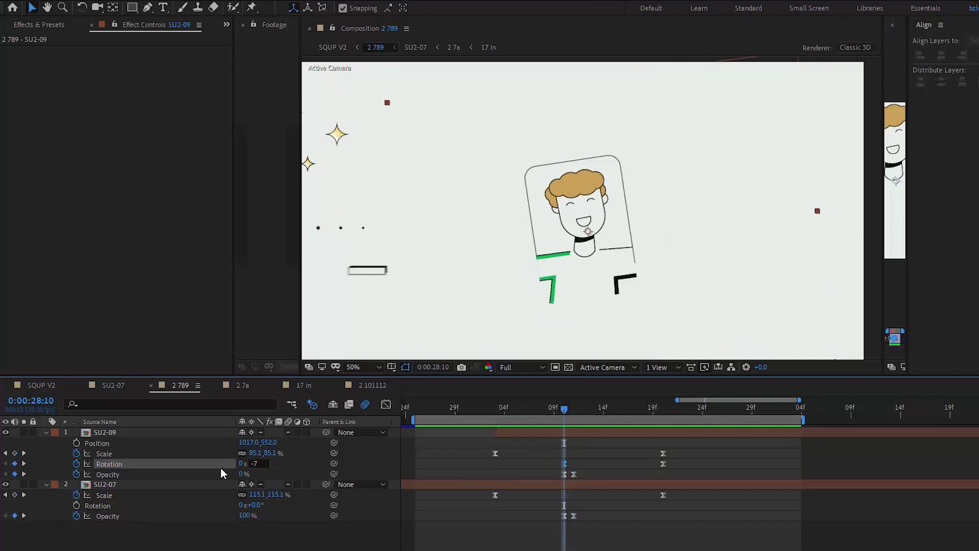
# Compare the frames at 0:00:28:10 and 0:00:28:11 to check how the card character and the waving character line up
pyautogui.moveTo(575, 406); pyautogui.dragTo(578, 427)
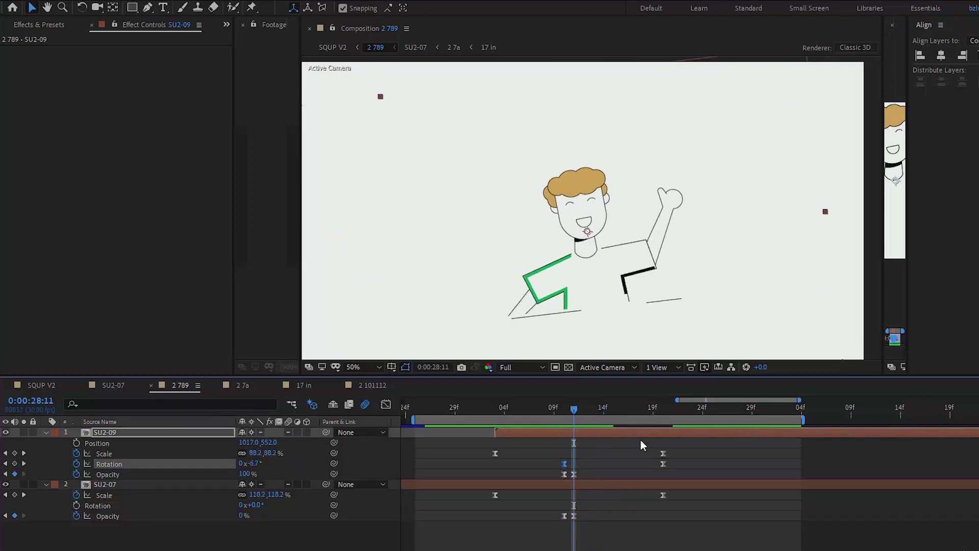
pyautogui.press('pageup')
pyautogui.press('pageup')
pyautogui.press('pagedown')
pyautogui.press('pagedown')
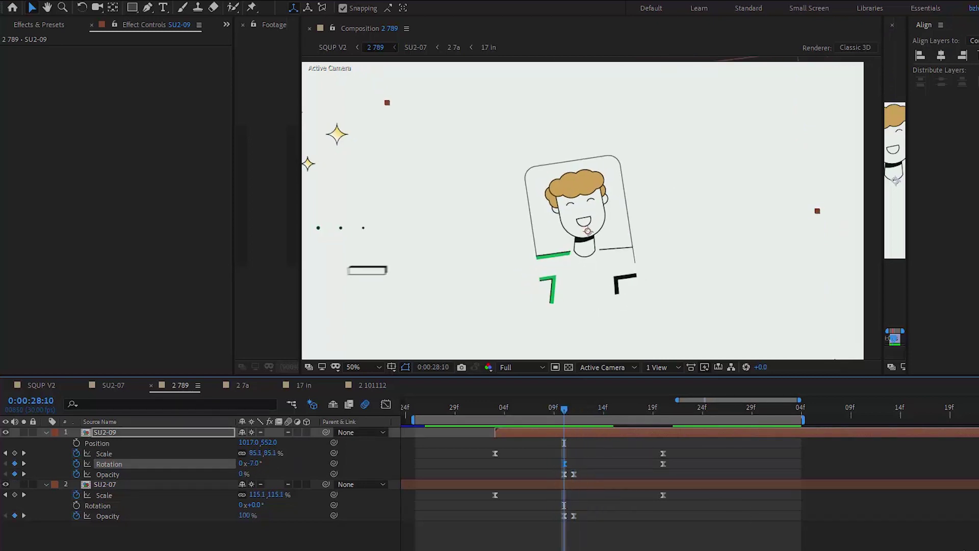
pyautogui.press('pageup')
pyautogui.press('pagedown')
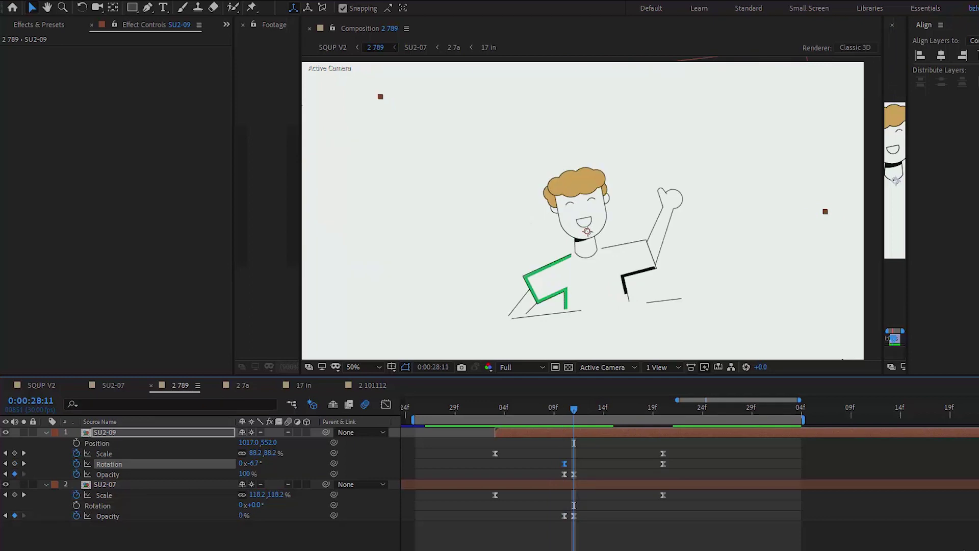
pyautogui.press('pageup')
pyautogui.press('pagedown')
pyautogui.press('pagedown')
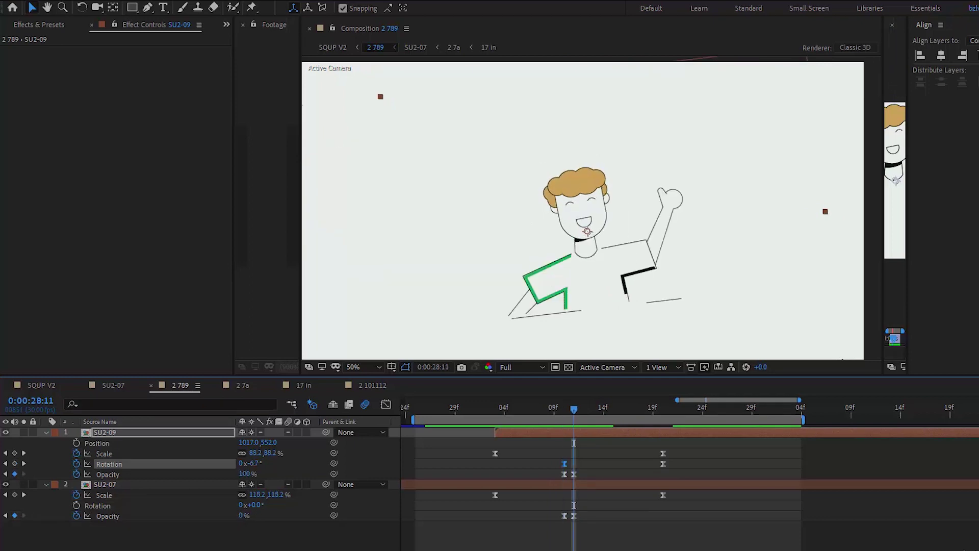